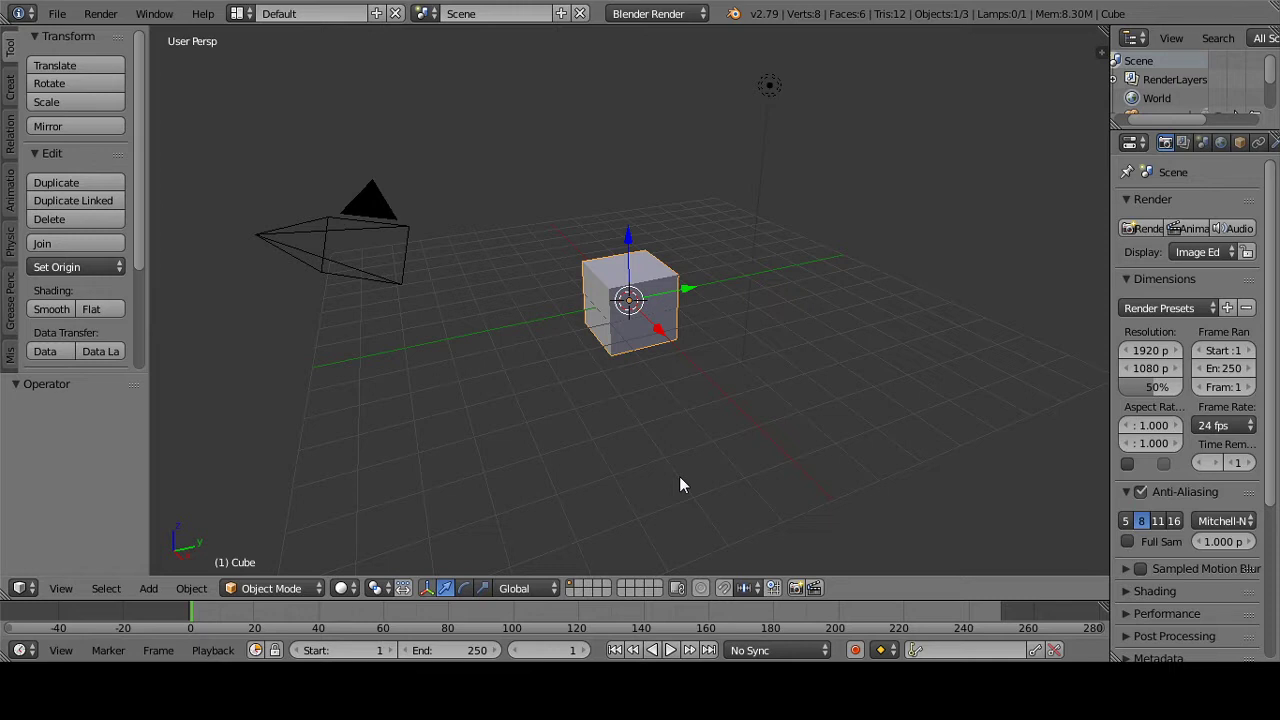
Step: Delete the default cube from the scene
key("x")
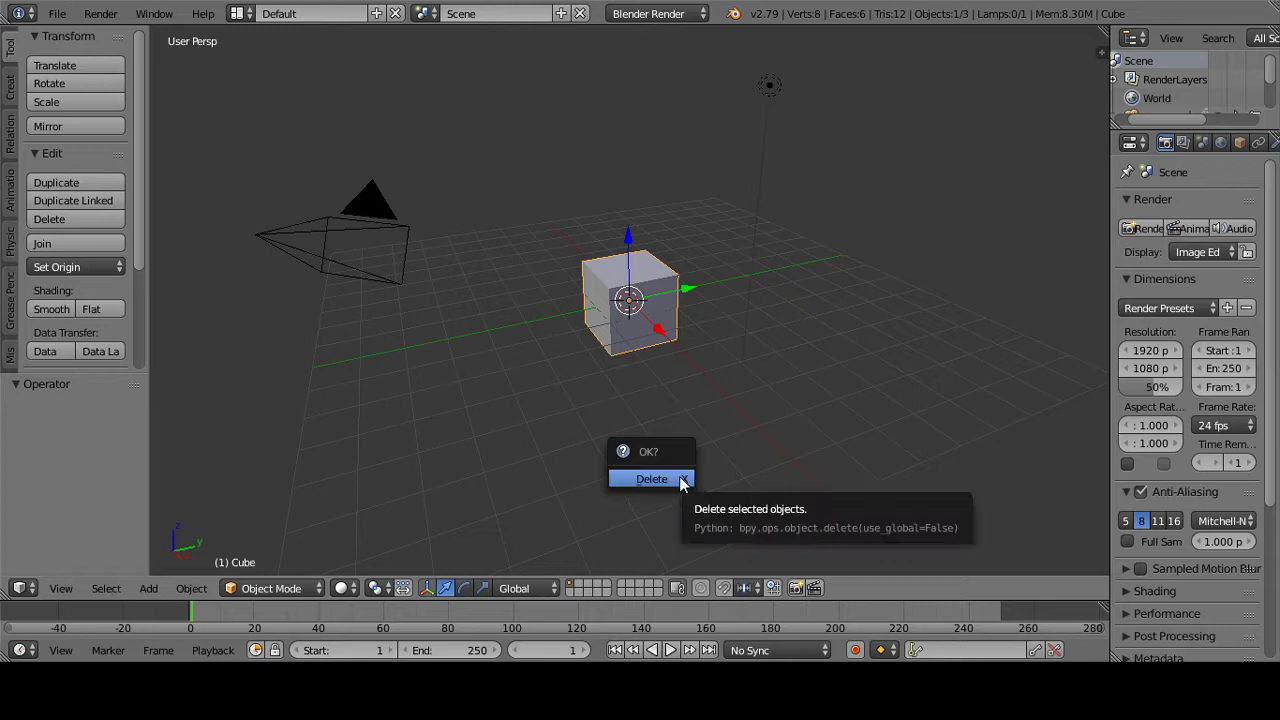
left_click(651, 479)
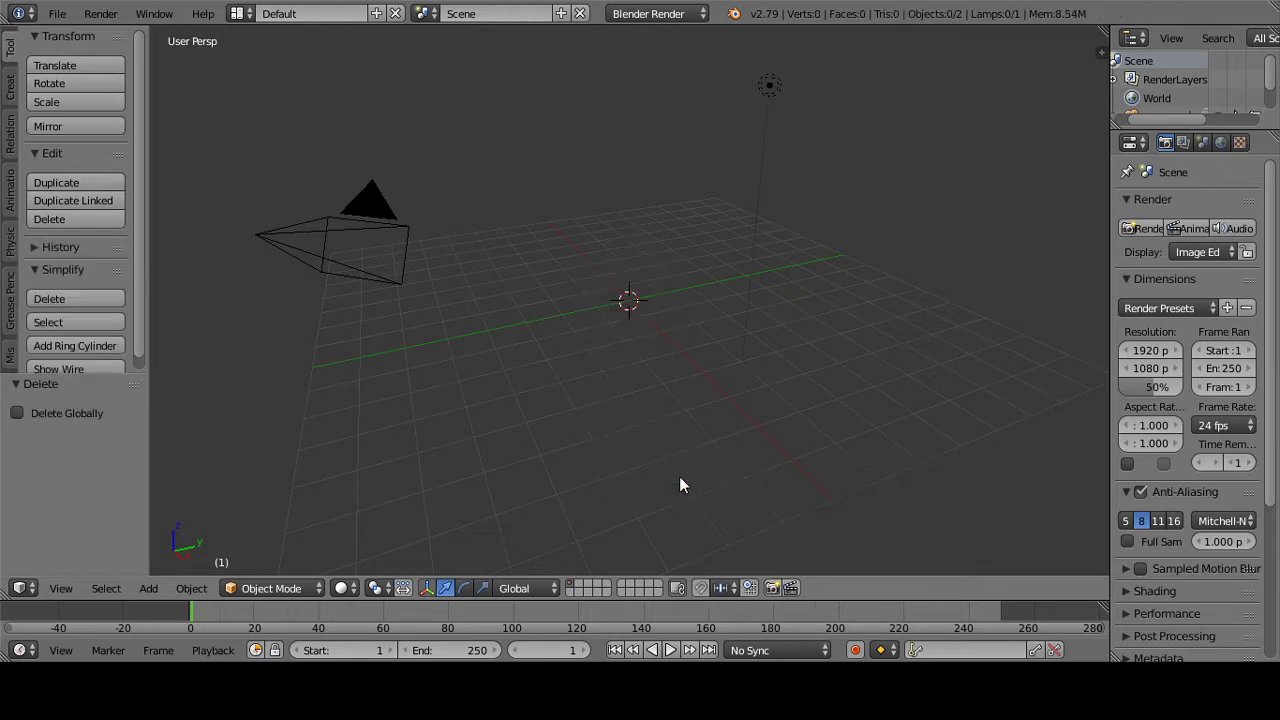
Step: Import the Wavefront file simmerberlinfakedoor-[stroda-14.2.2021-f3b22]_tslocator_gmdc.obj from the simpe wekmap\fixmapje\frontshops folder
left_click(57, 13)
mouse_move(158, 368)
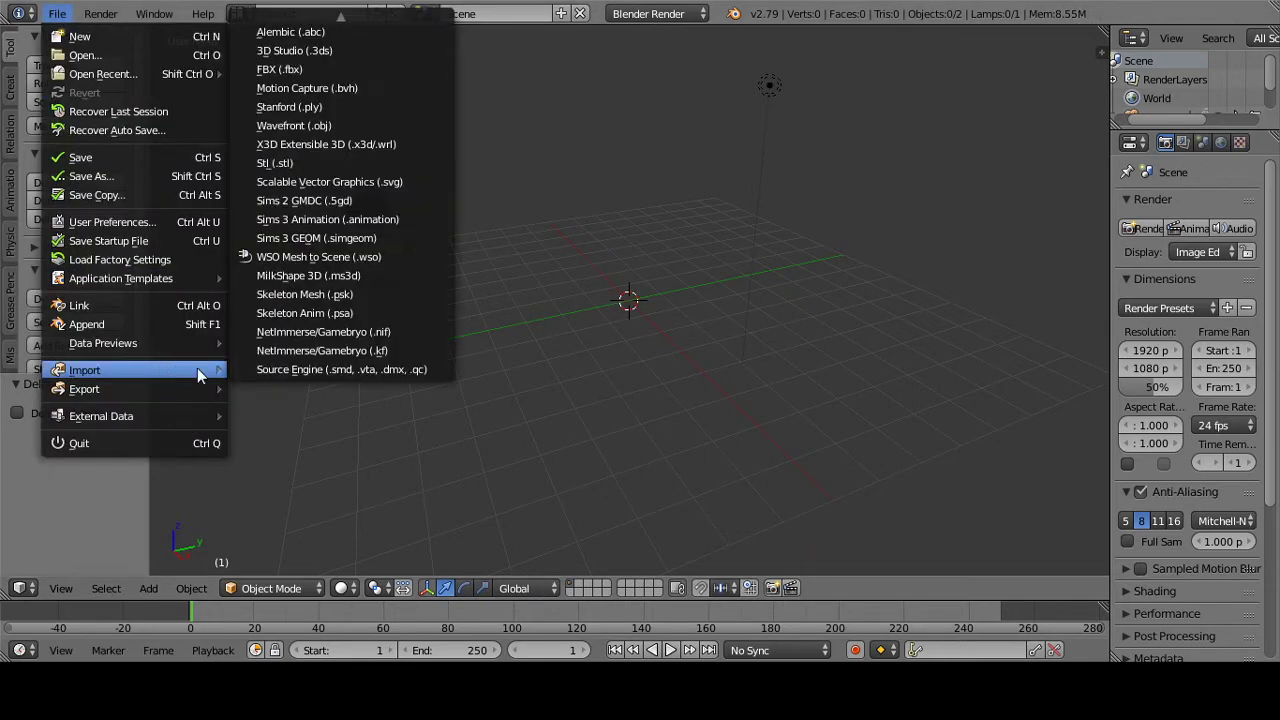
left_click(336, 128)
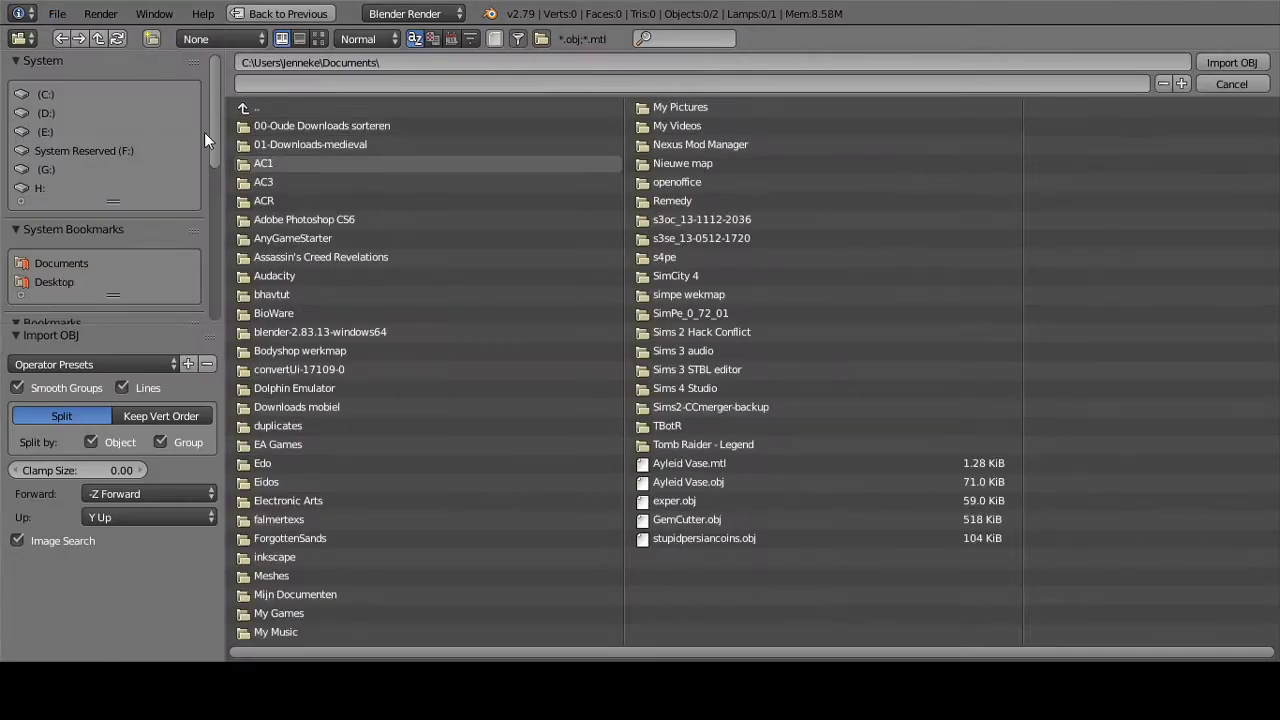
left_click_drag(204, 132, 214, 294)
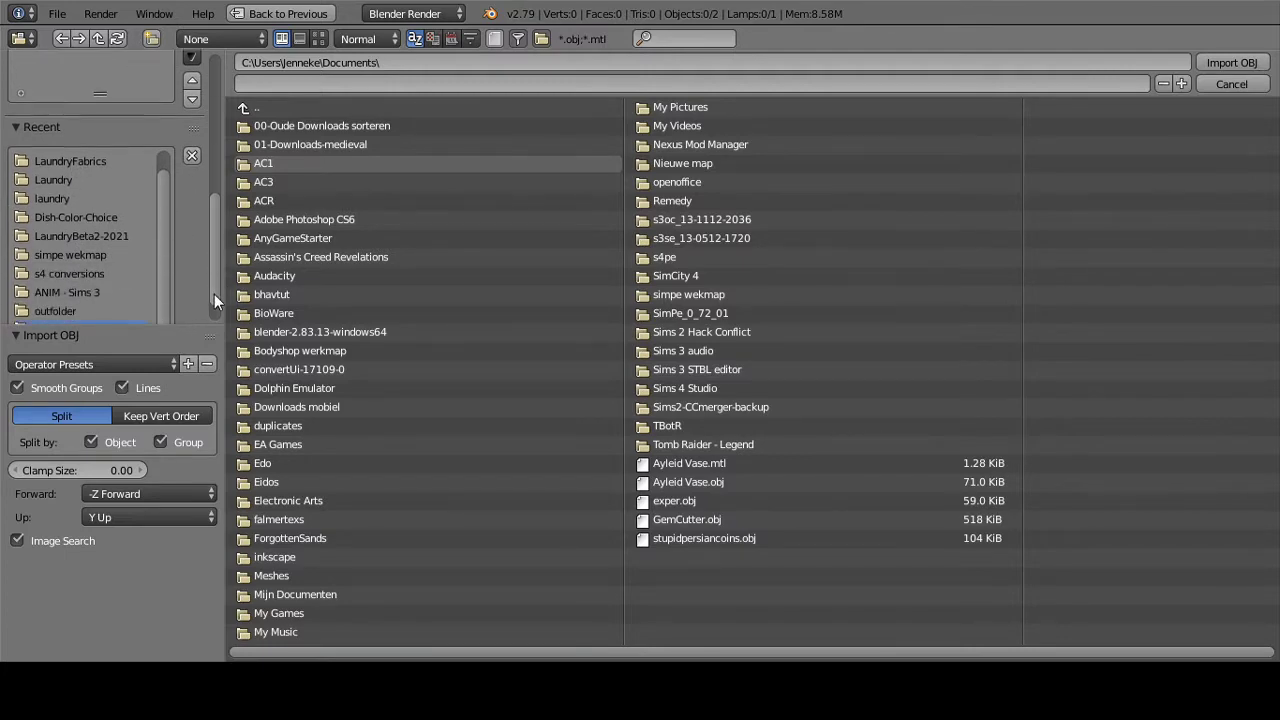
left_click(72, 252)
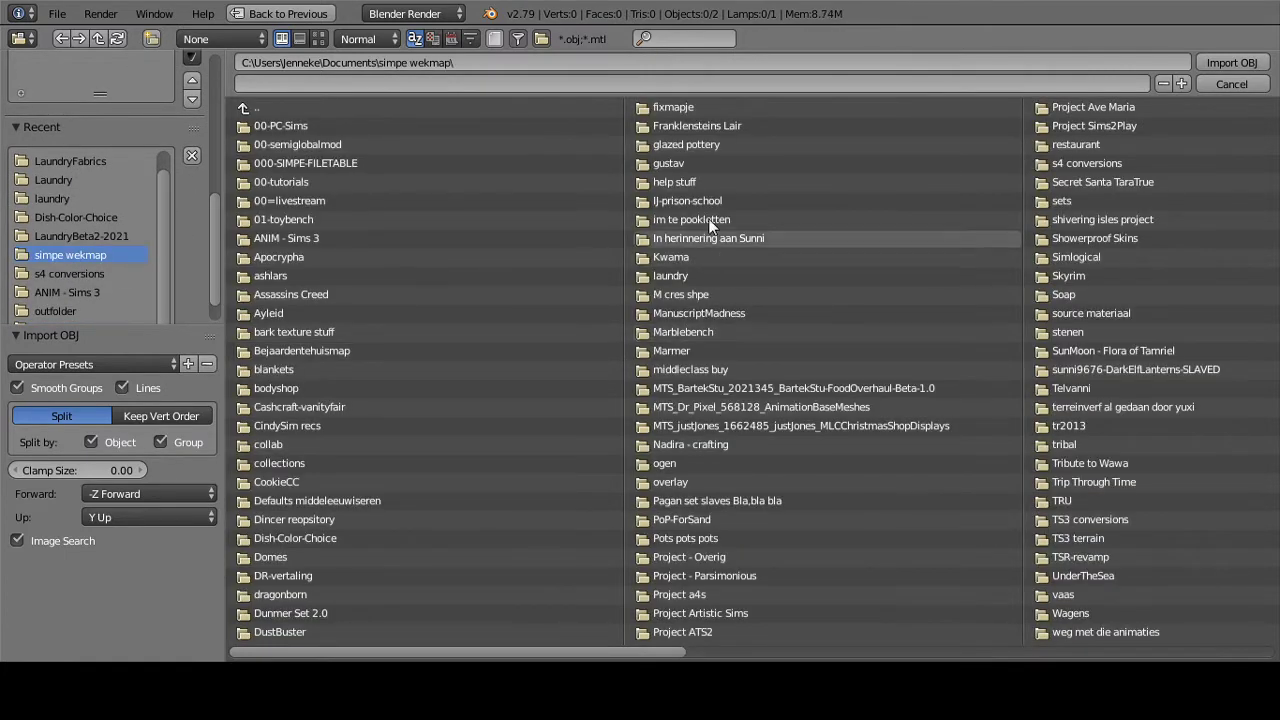
left_click(680, 107)
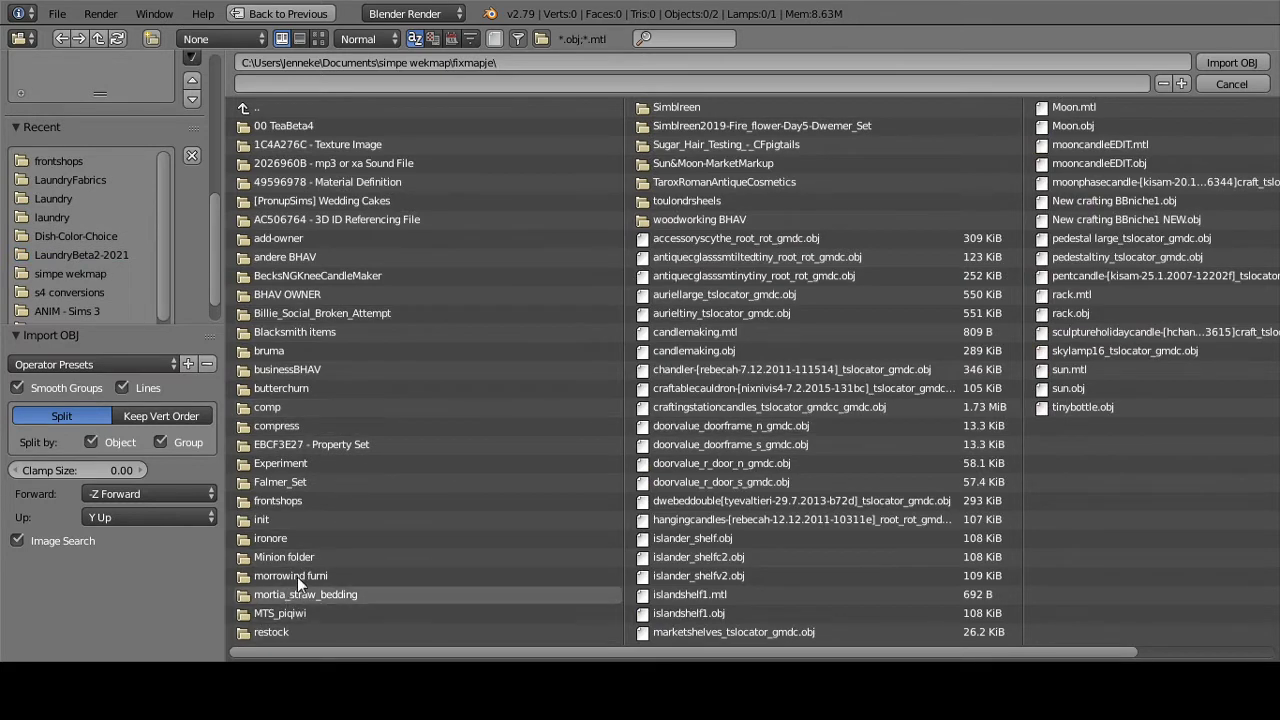
left_click(288, 502)
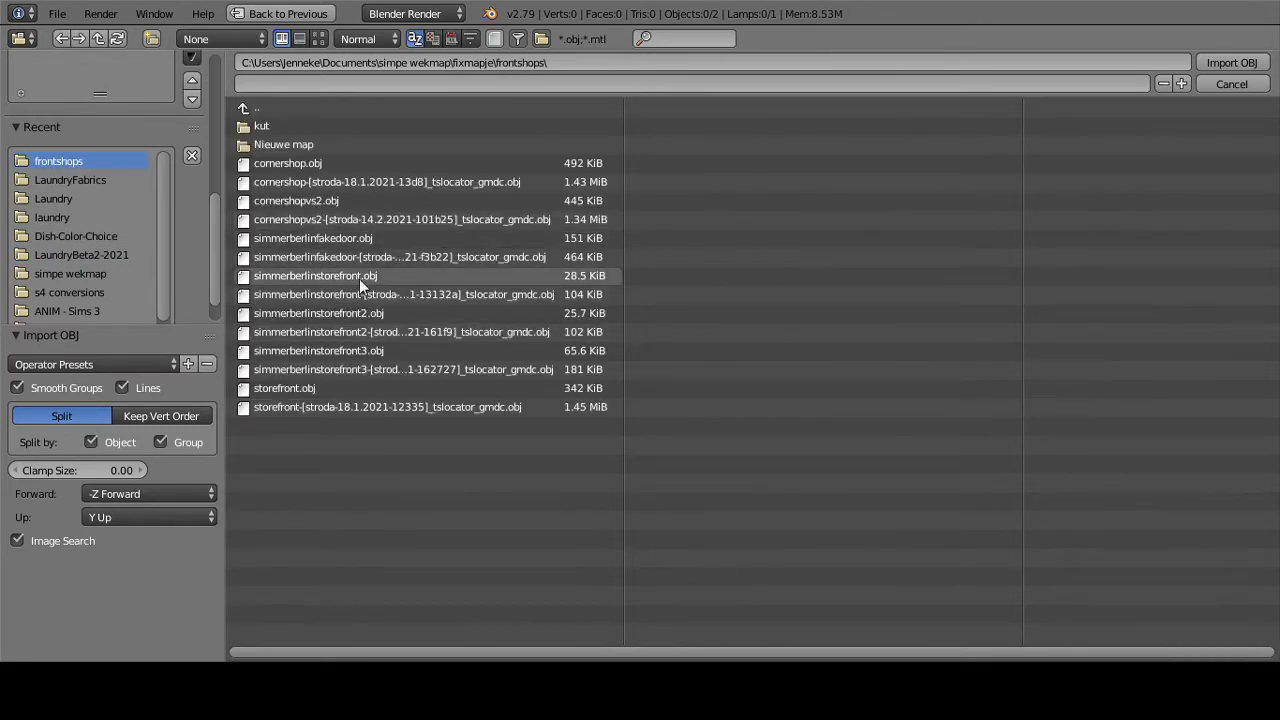
left_click(363, 240)
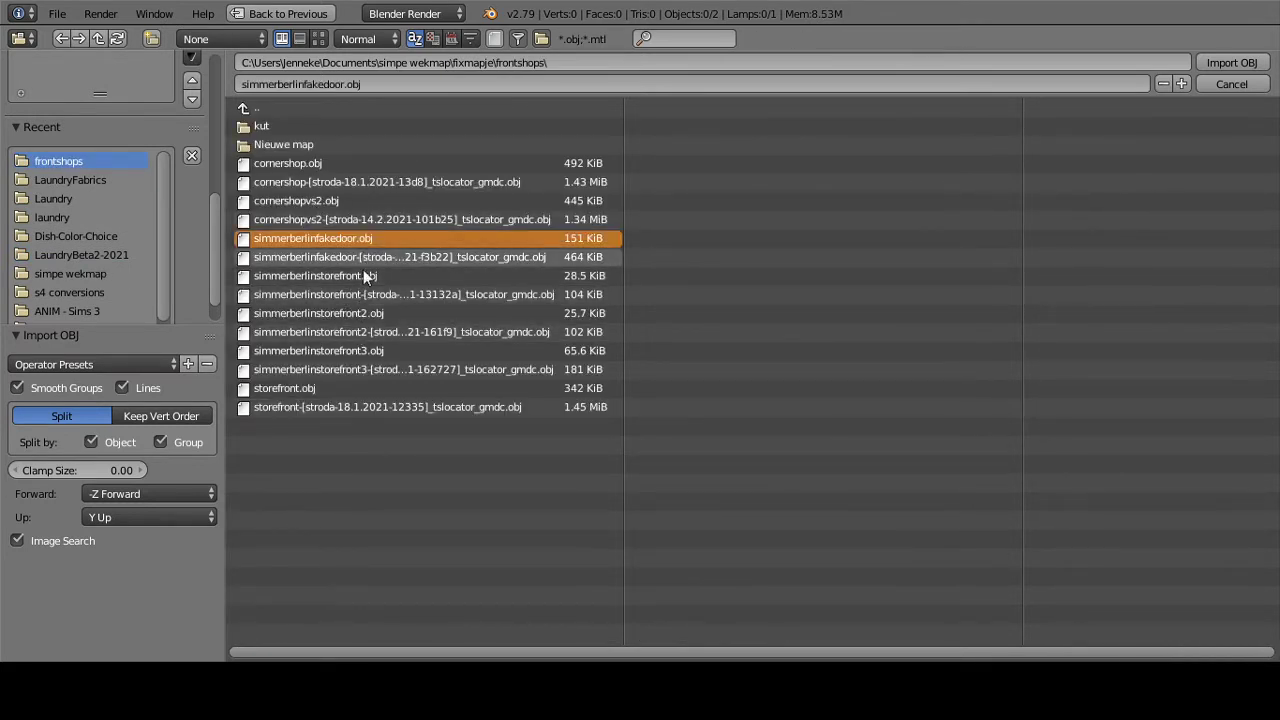
left_click(372, 257)
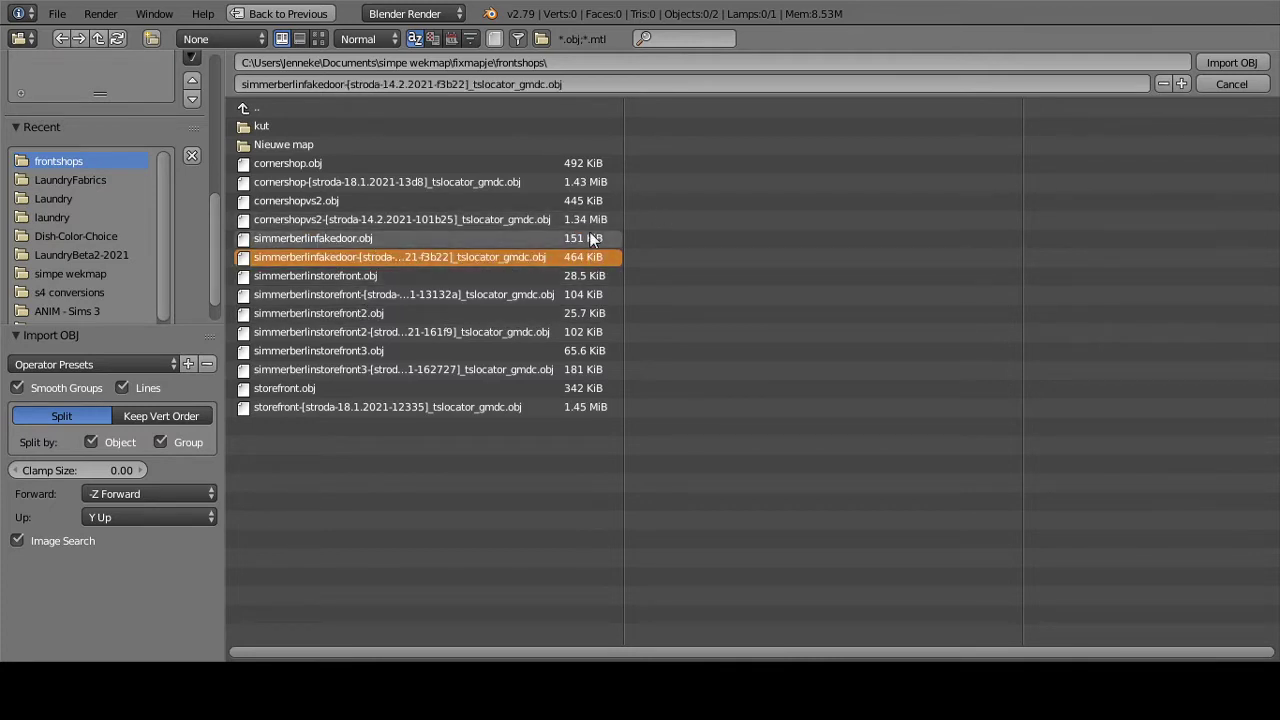
left_click(1231, 62)
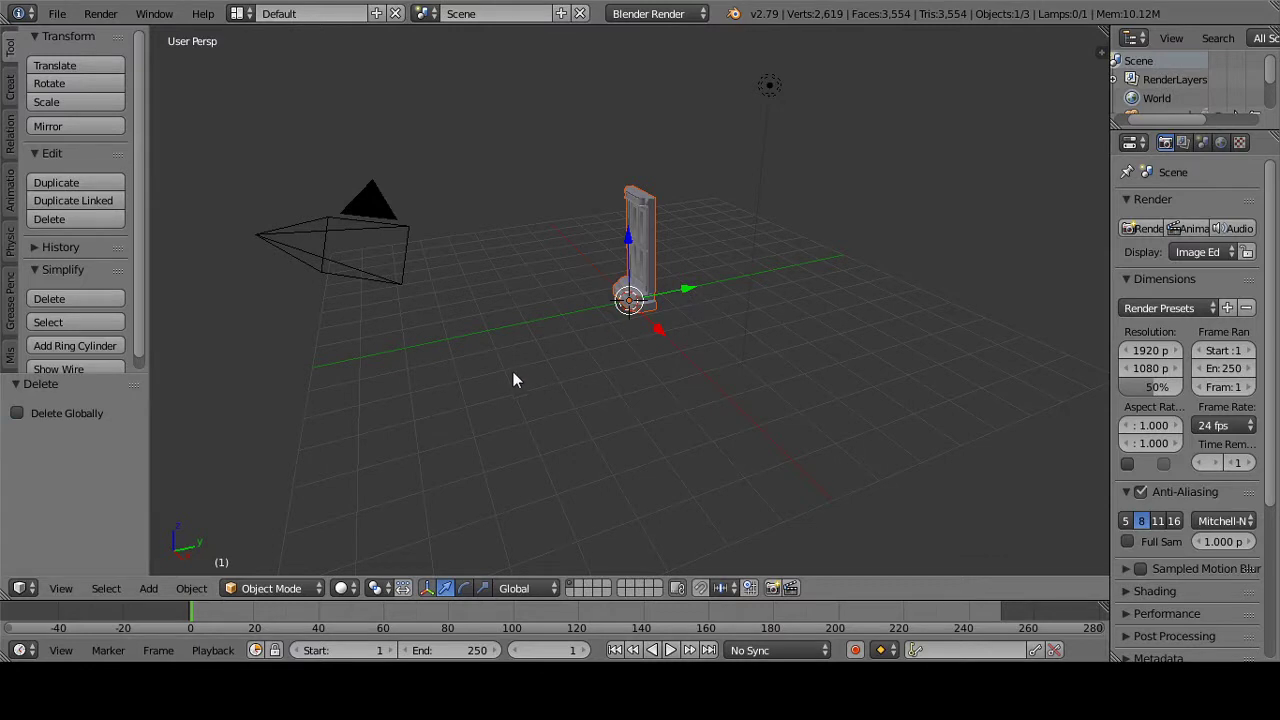
Step: Show the imported door in wireframe shading and inspect the mesh of its doorknob up close
middle_click_drag(513, 380, 603, 420)
scroll(645, 217, "up", 8)
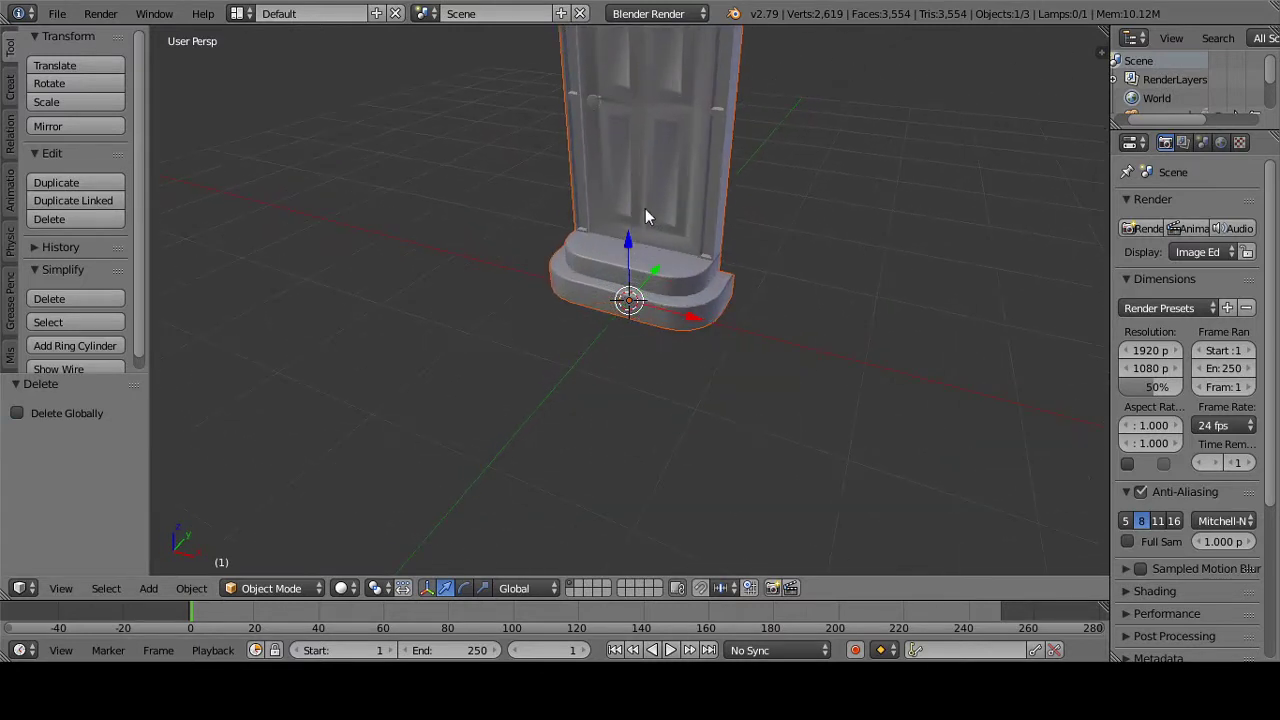
scroll(645, 217, "down", 5)
middle_click_drag(645, 217, 595, 402)
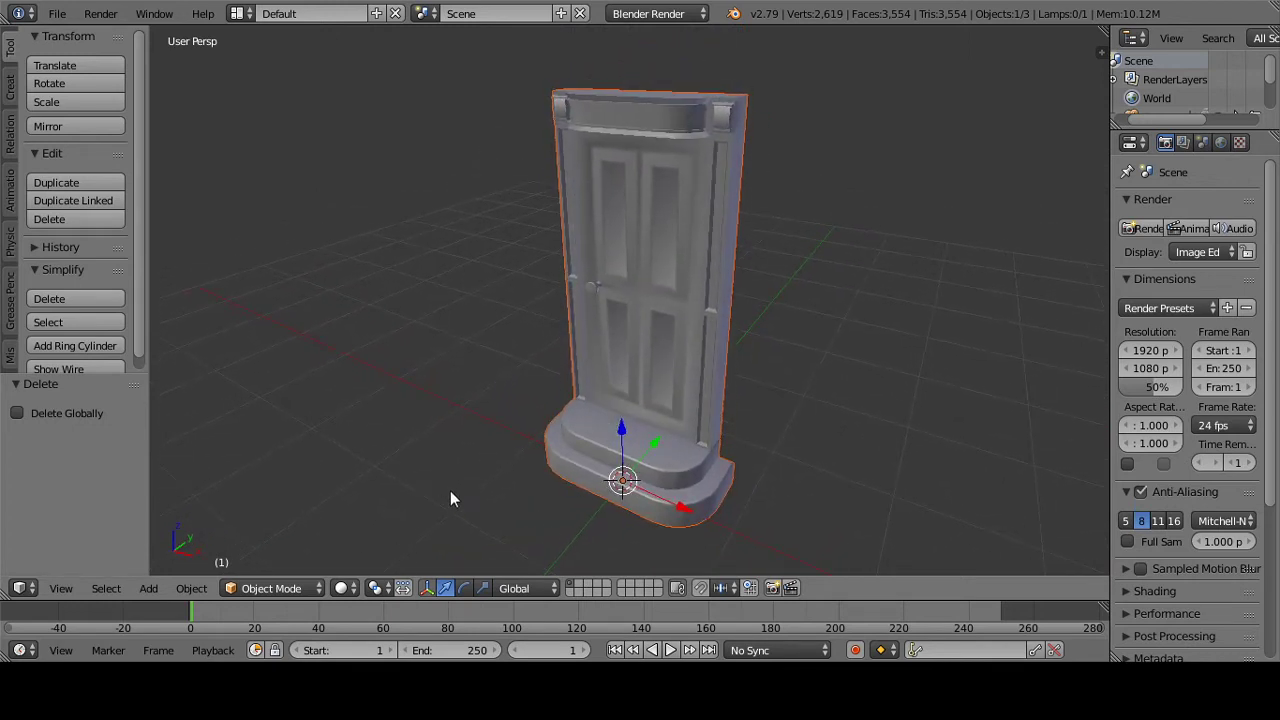
left_click(343, 591)
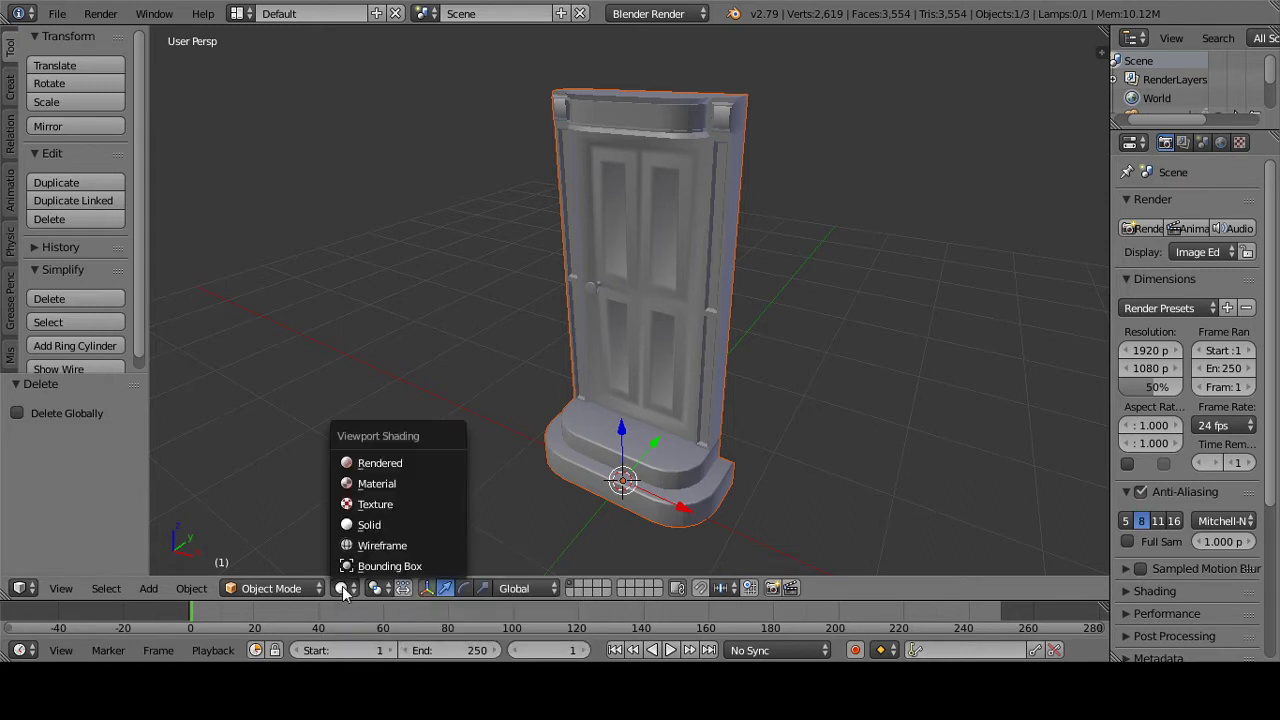
left_click(372, 546)
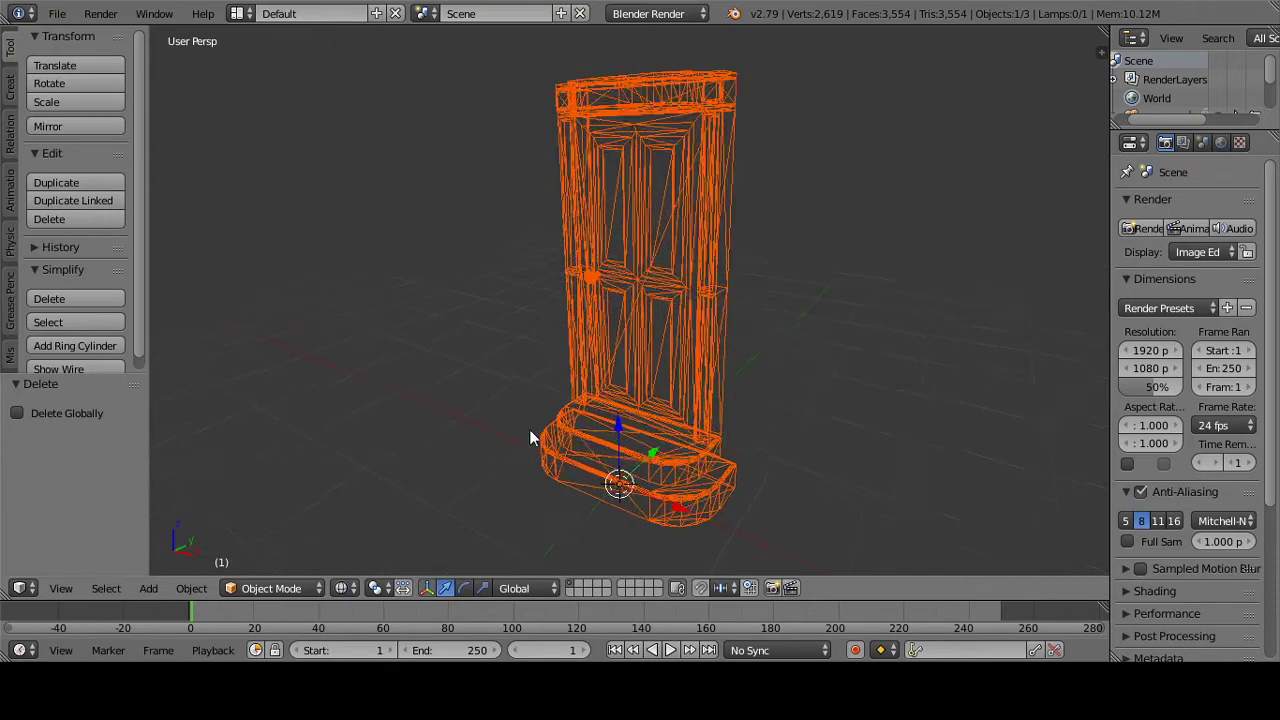
middle_click_drag(530, 432, 593, 323)
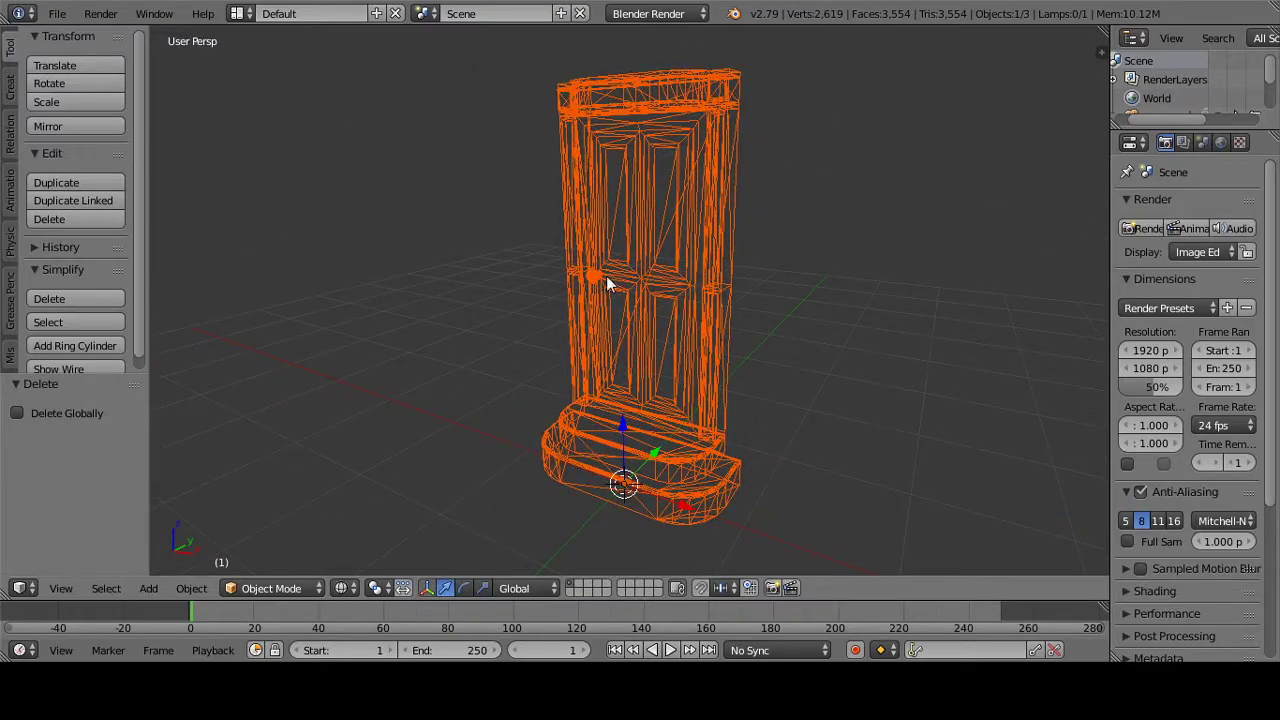
scroll(599, 293, "up", 5)
scroll(603, 280, "up", 4)
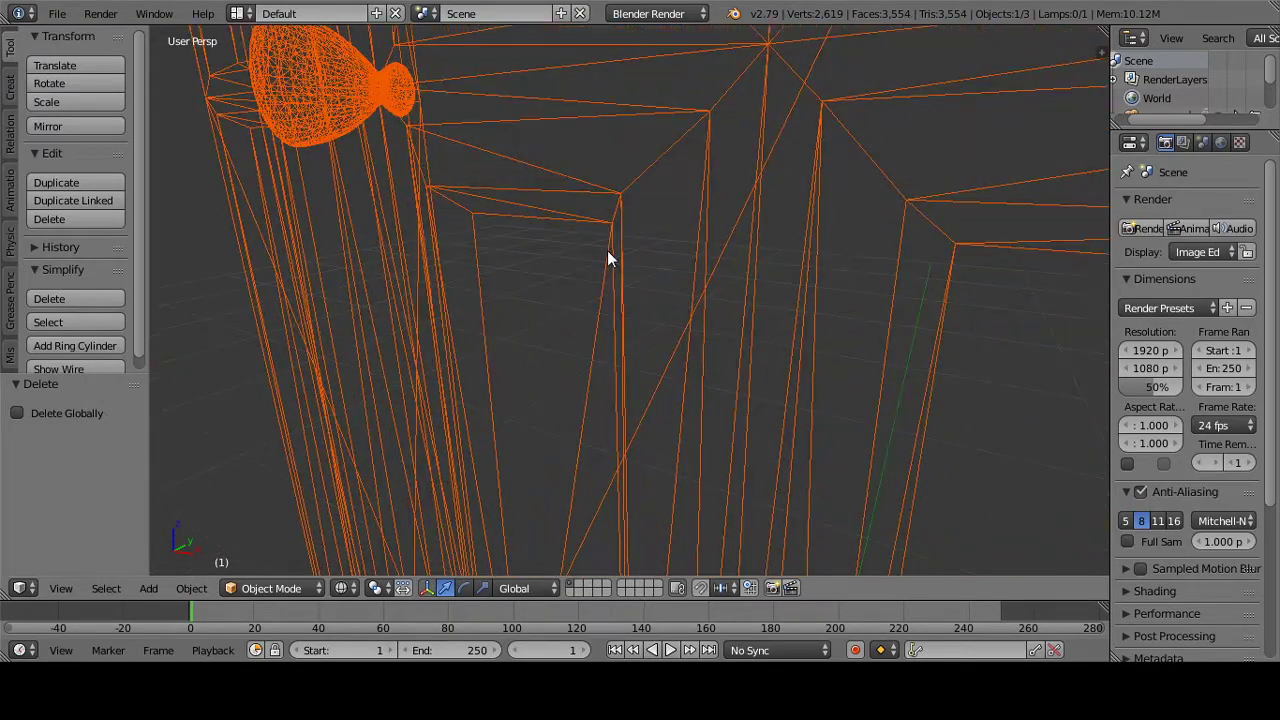
middle_click_drag(607, 254, 470, 321)
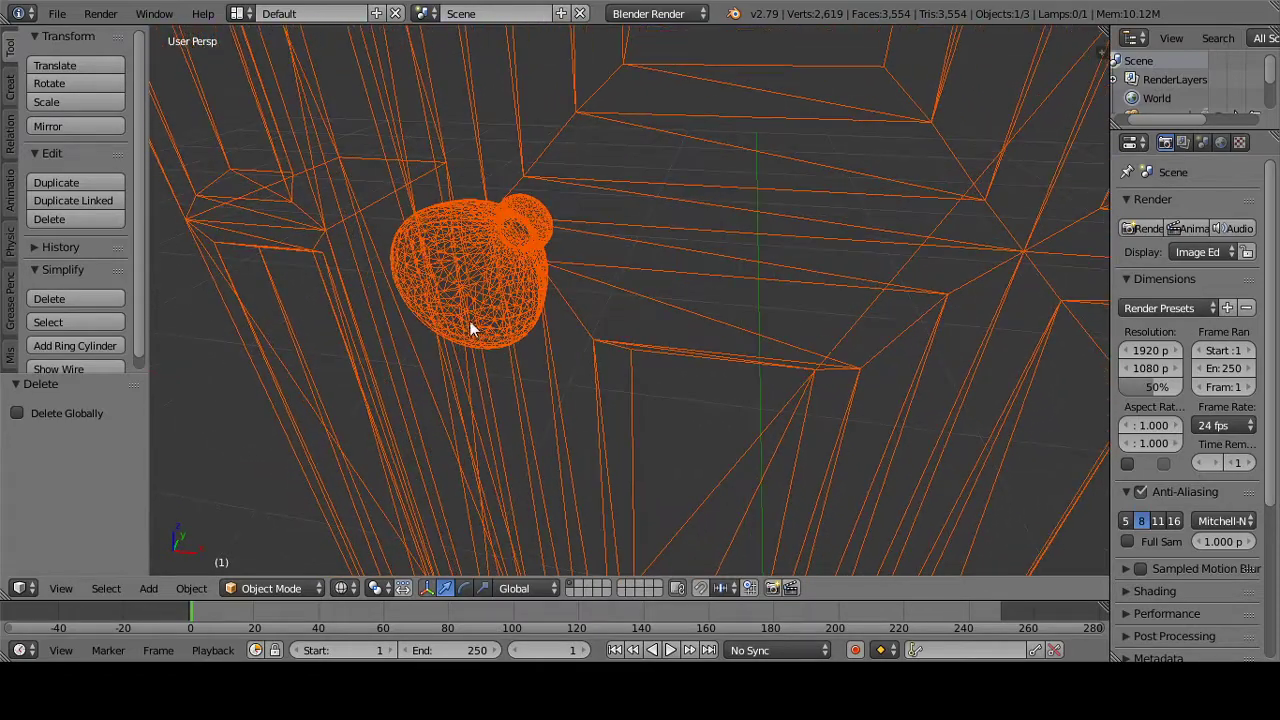
middle_click_drag(538, 386, 545, 385)
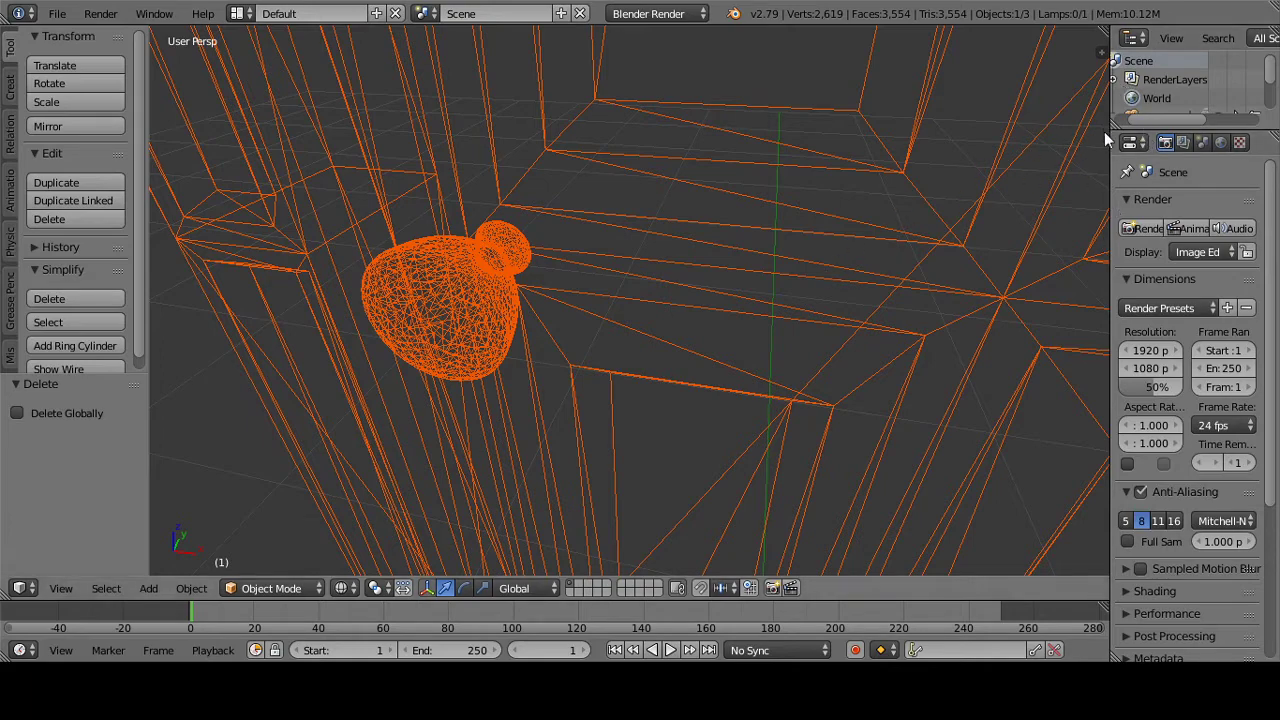
Step: Enlarge the Outliner to list all scene objects and make the base mesh the active object
left_click_drag(1108, 267, 916, 267)
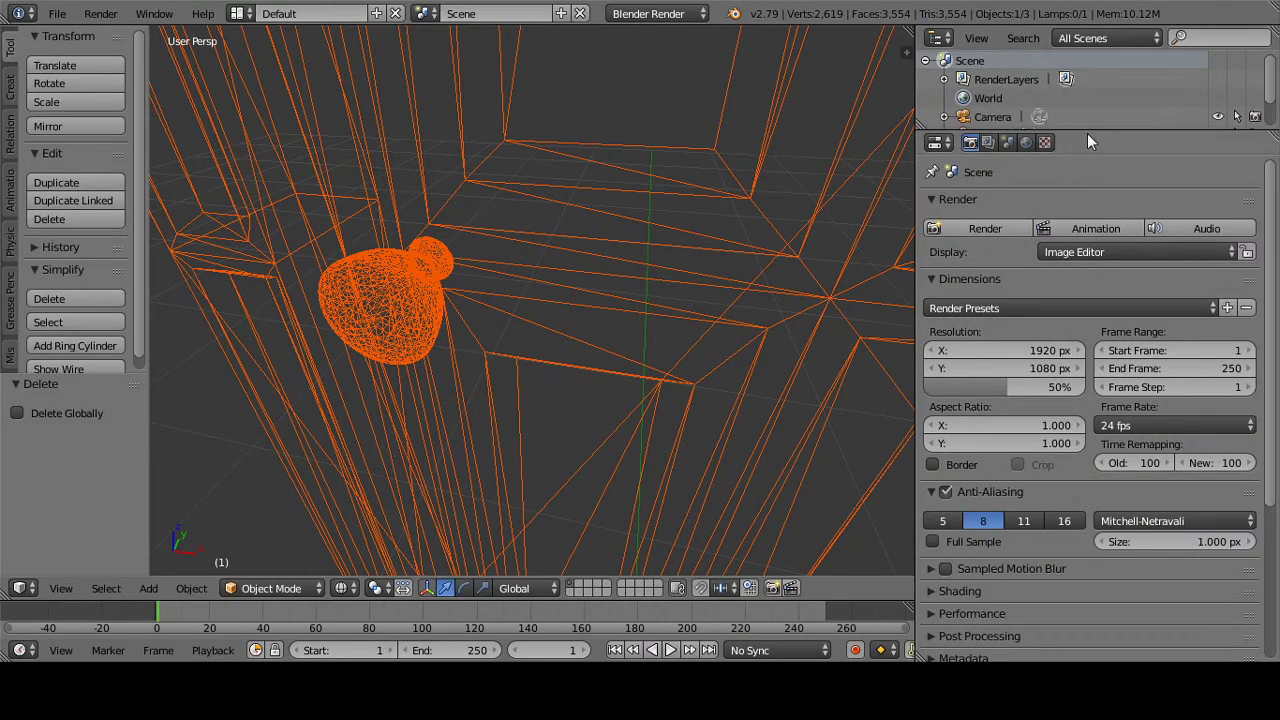
left_click_drag(1087, 132, 1087, 242)
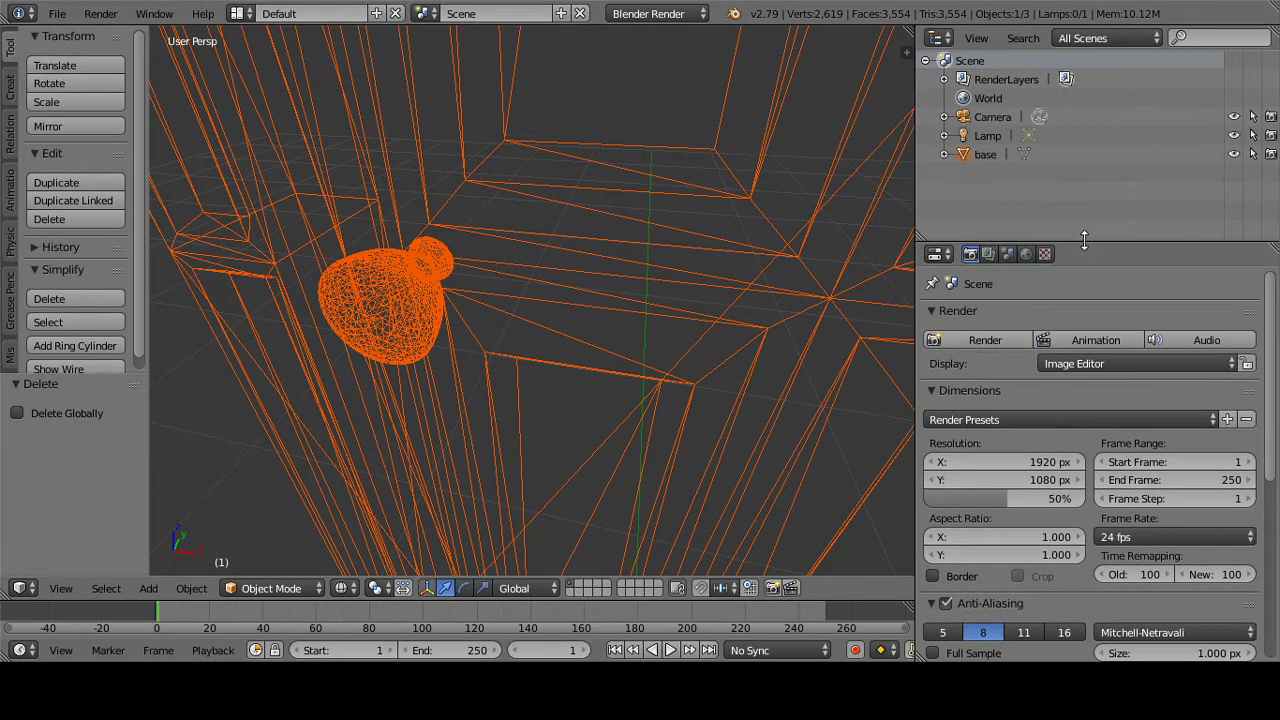
left_click(985, 154)
key("KP_Decimal")
middle_click_drag(461, 341, 462, 348)
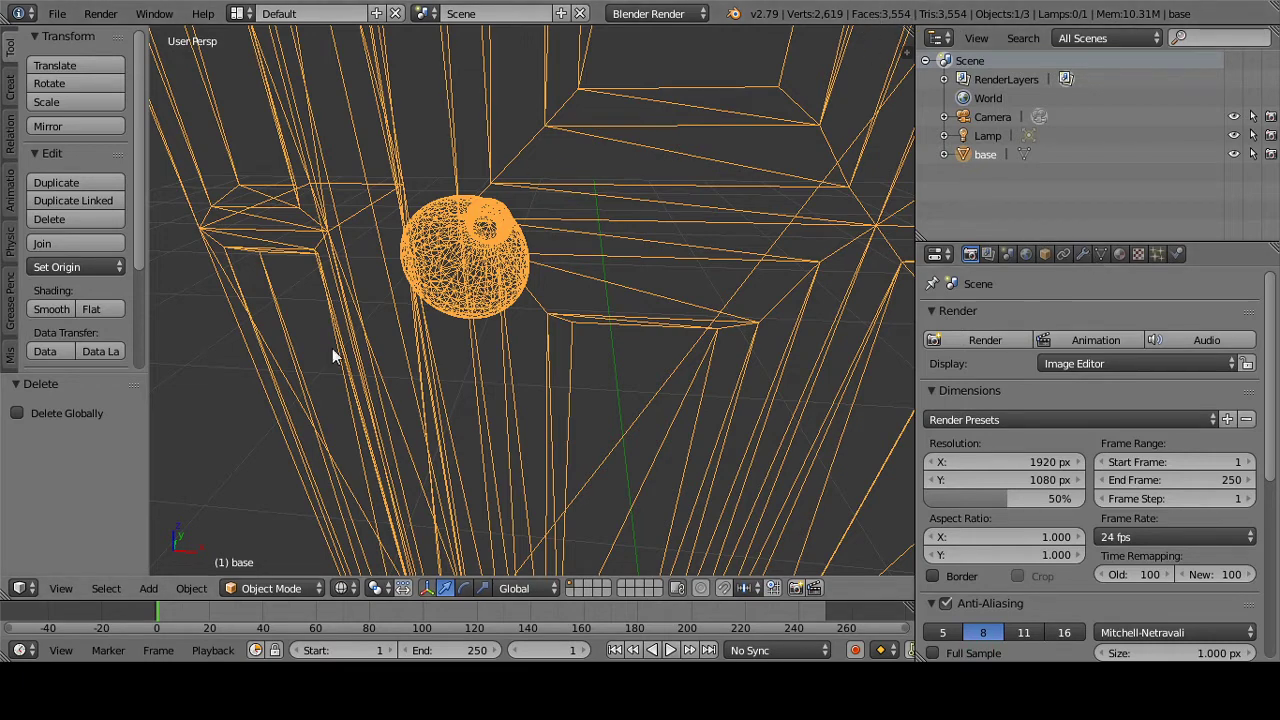
Step: Switch the screen layout to UV Editing with the whole door in view
left_click(237, 12)
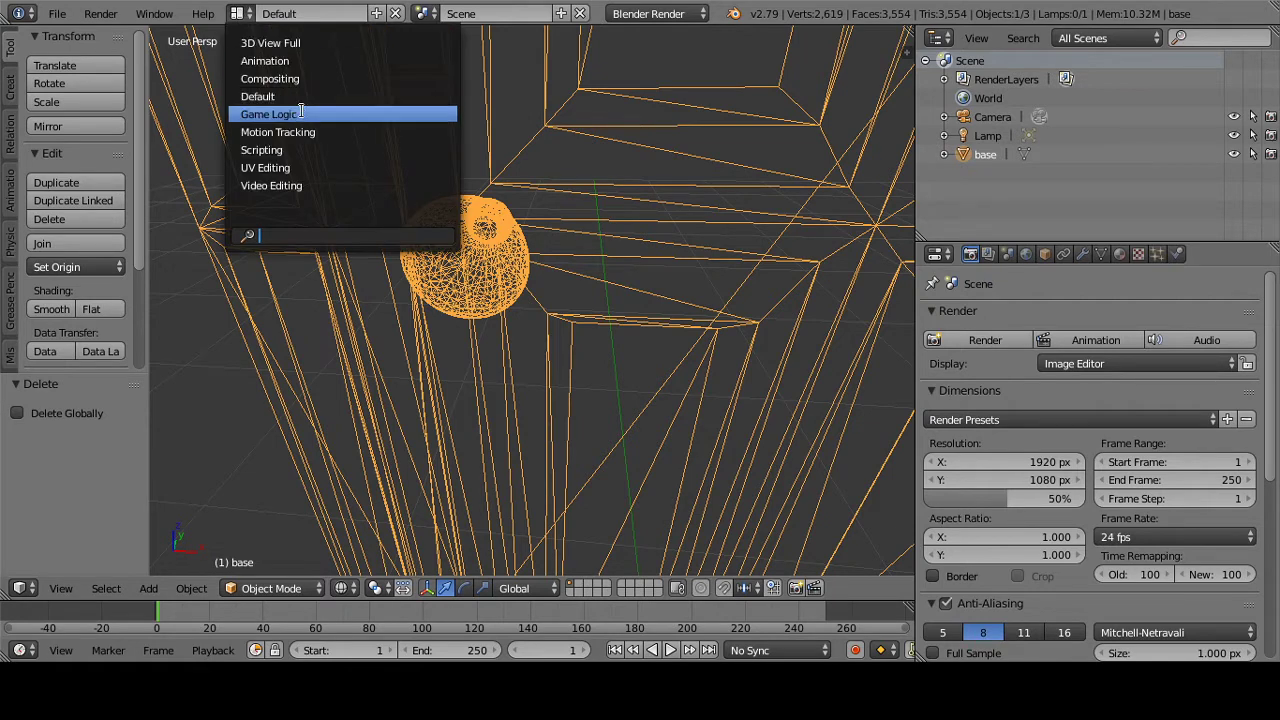
left_click(302, 164)
middle_click_drag(971, 378, 1012, 377)
middle_click_drag(1013, 322, 1037, 457)
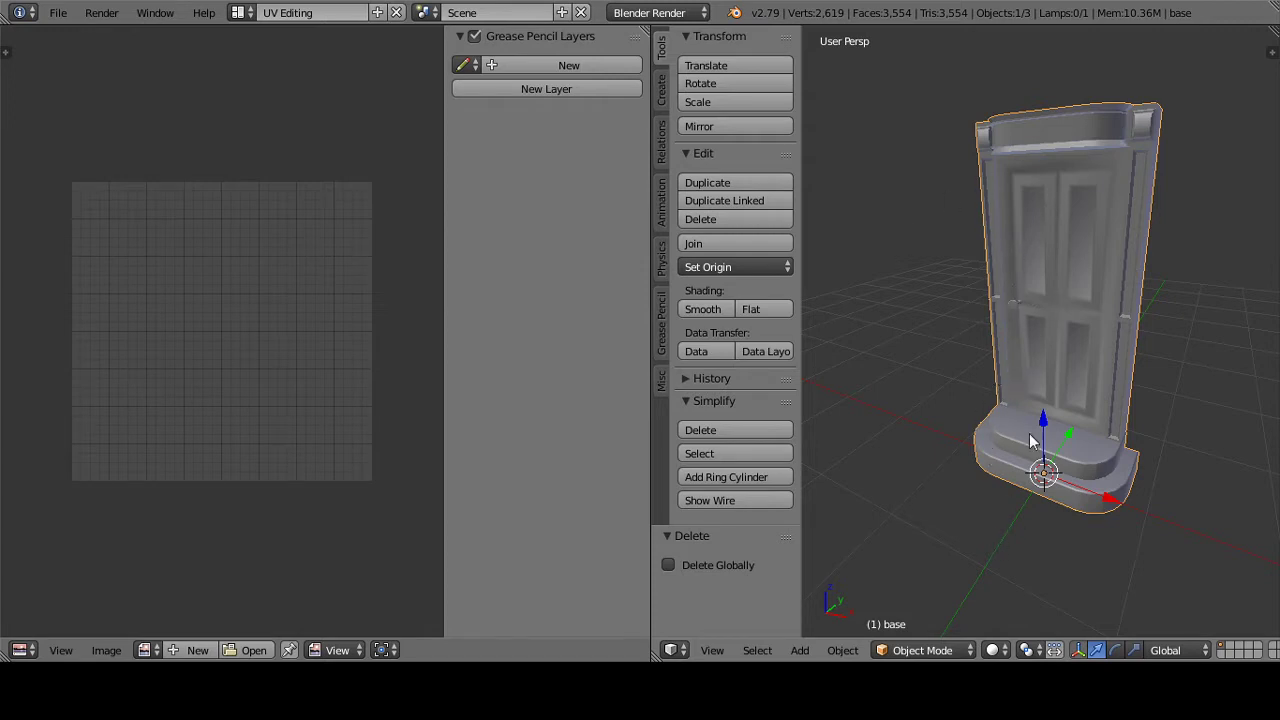
Step: Put the door mesh in Edit Mode and enable synced selection between the UV map and the mesh
left_click(940, 656)
left_click(940, 607)
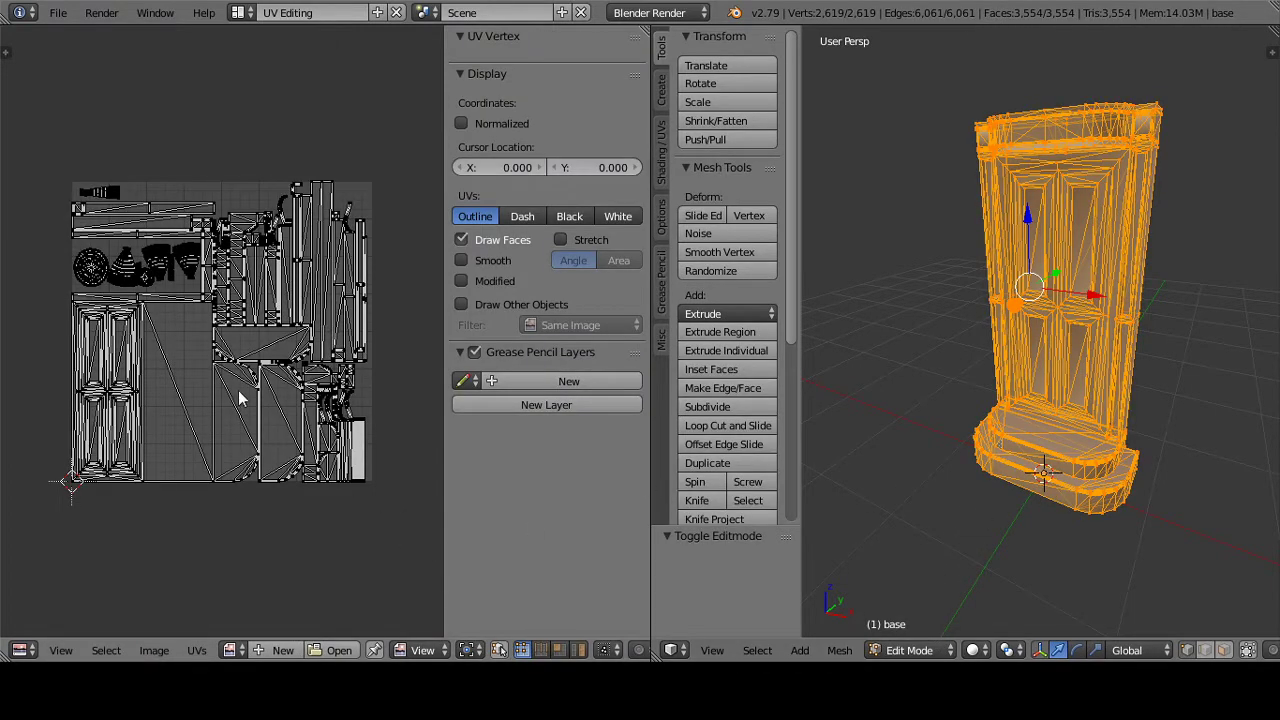
middle_click_drag(241, 392, 258, 408)
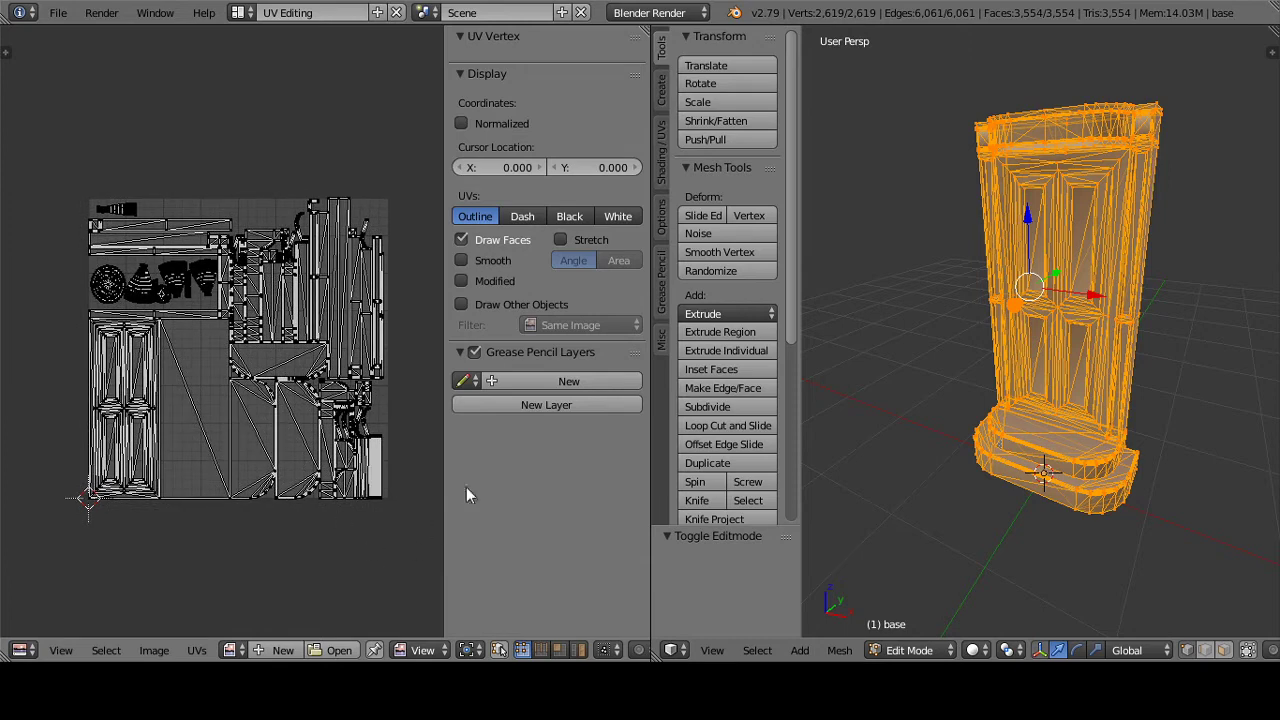
left_click(499, 650)
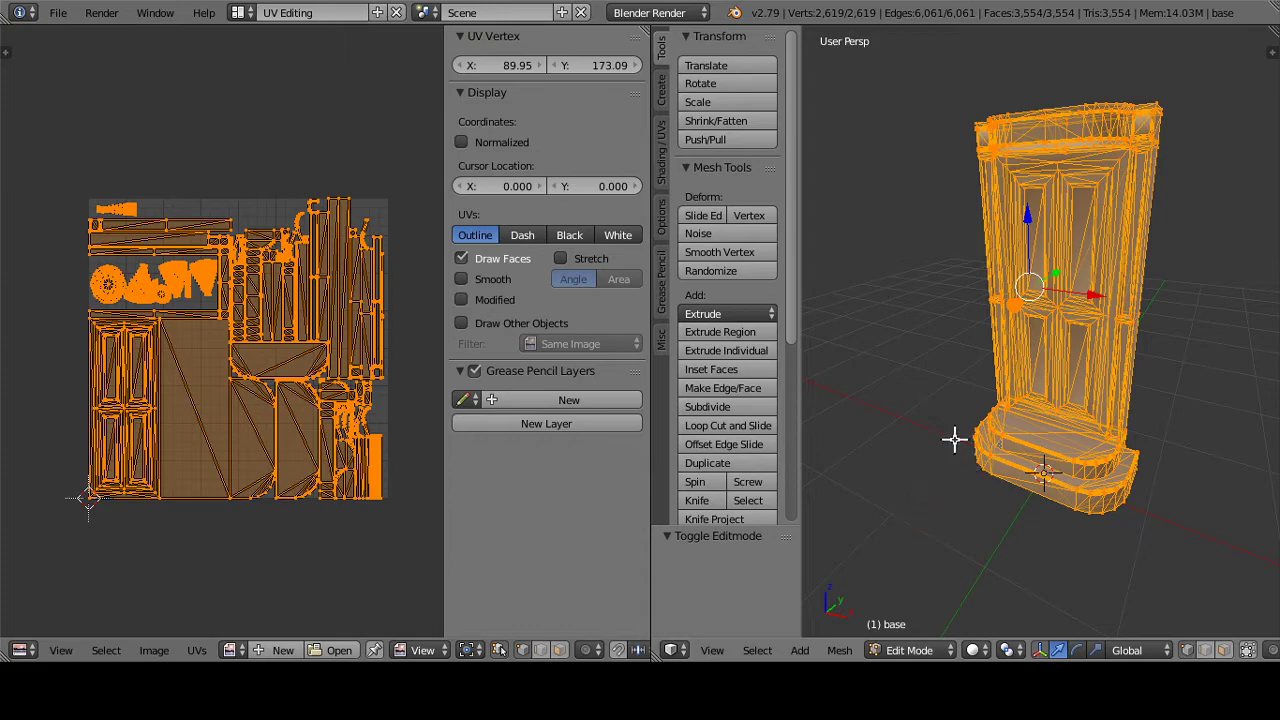
Step: Examine the doorknob on the door mesh and its round and fan-shaped islands in the UV map
middle_click_drag(926, 420, 949, 432)
scroll(1000, 309, "up", 10)
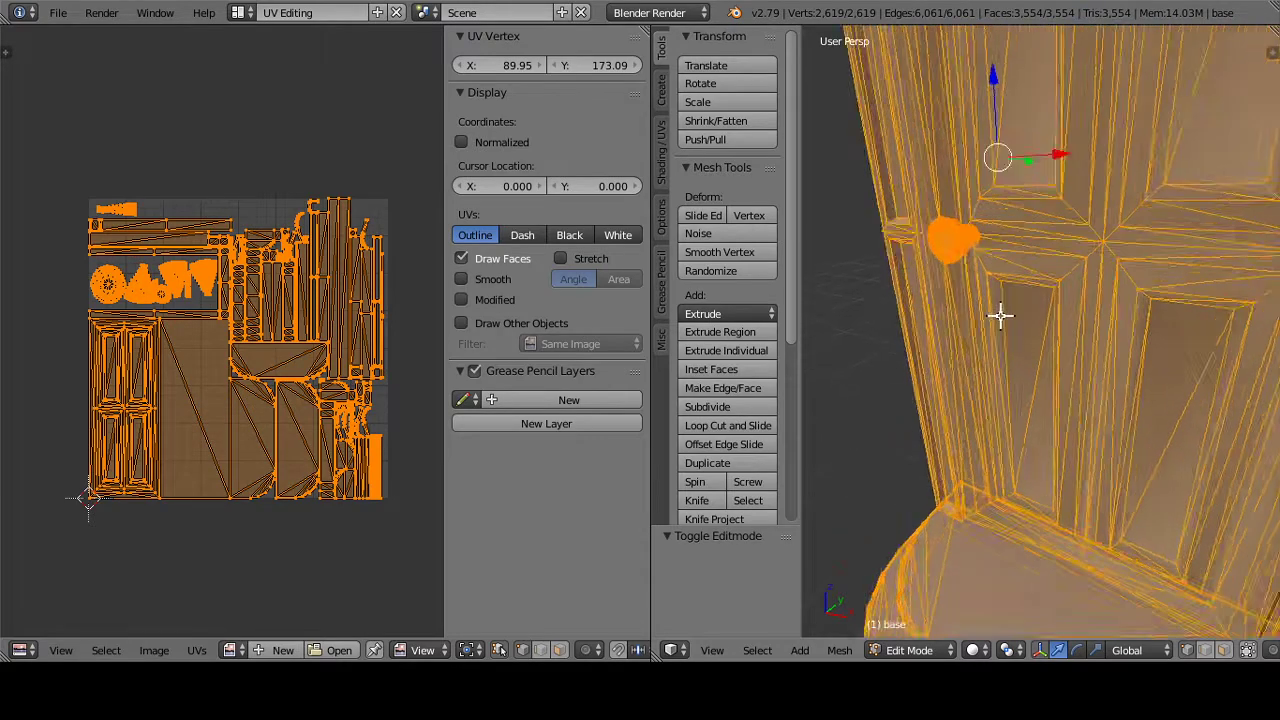
middle_click_drag(907, 206, 936, 222)
middle_click_drag(149, 386, 210, 411)
scroll(220, 294, "up", 3)
middle_click_drag(287, 289, 313, 168)
middle_click_drag(190, 287, 203, 333)
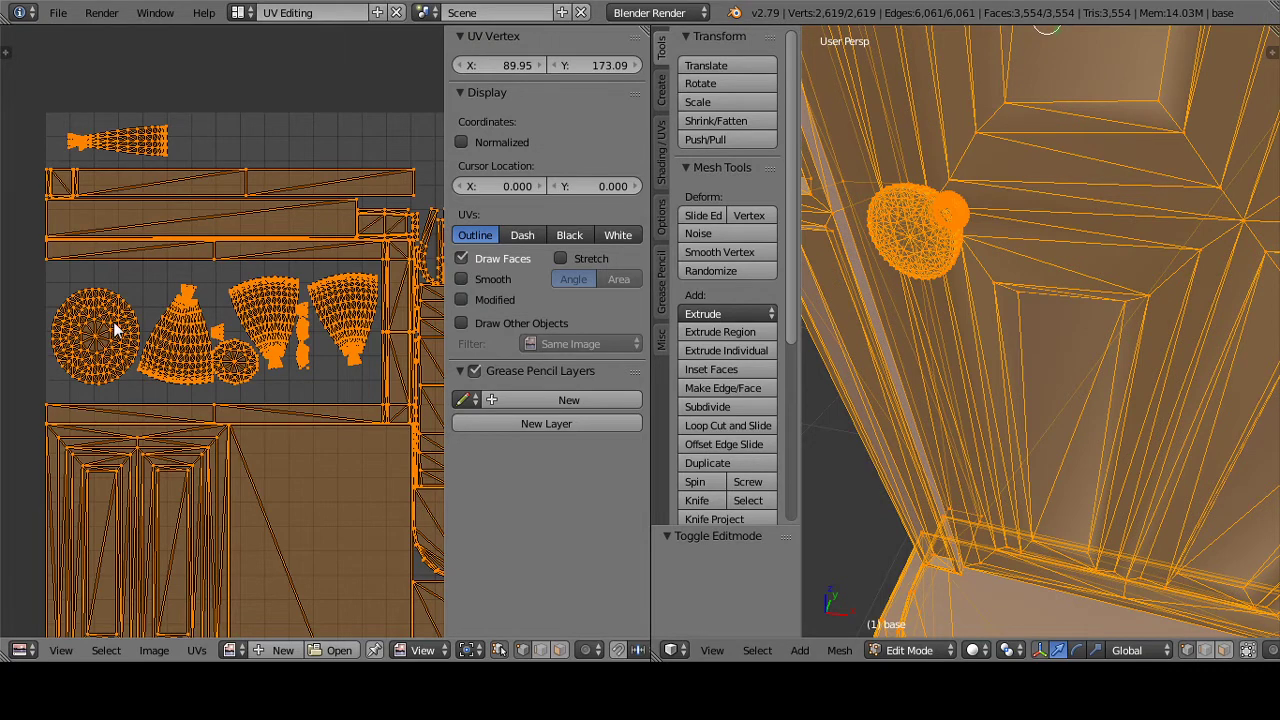
Step: Pick single UV vertices on the doorknob's large round island to check where they sit on the mesh
right_click(115, 330)
right_click(90, 313)
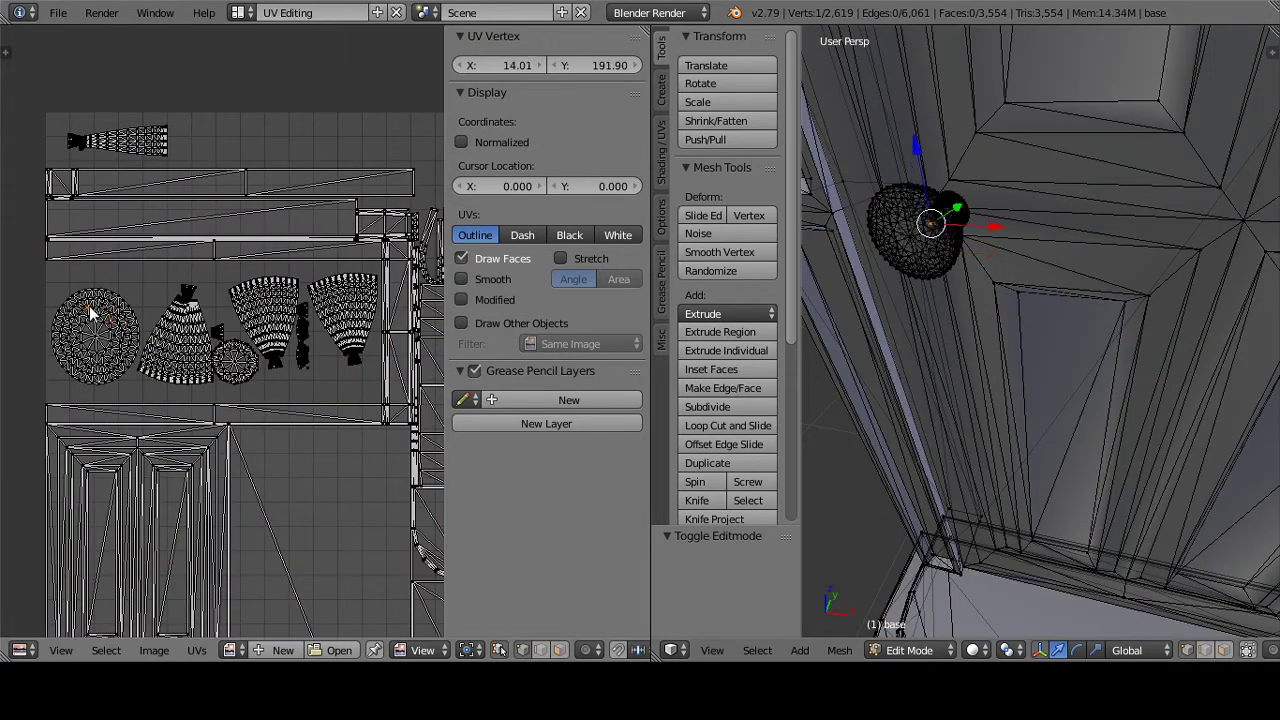
right_click(105, 290)
right_click(66, 343)
right_click(113, 378)
right_click(148, 327)
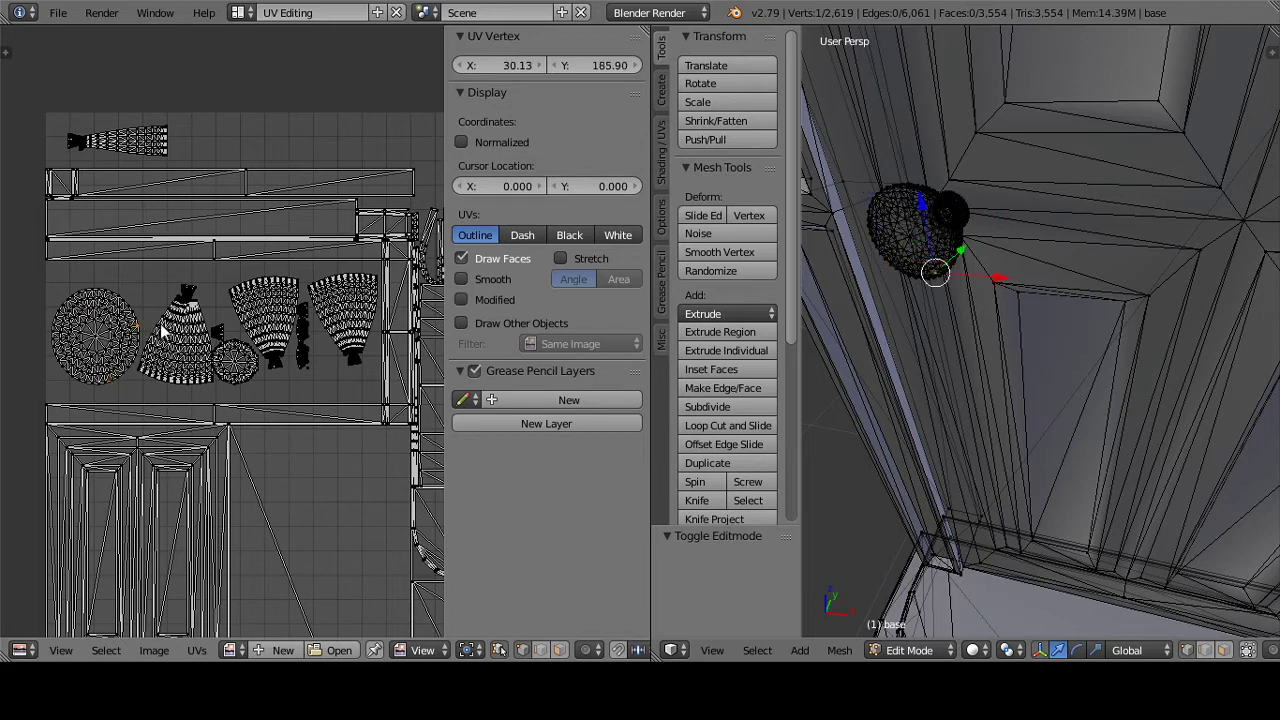
right_click(219, 338)
right_click(206, 331)
right_click(139, 336)
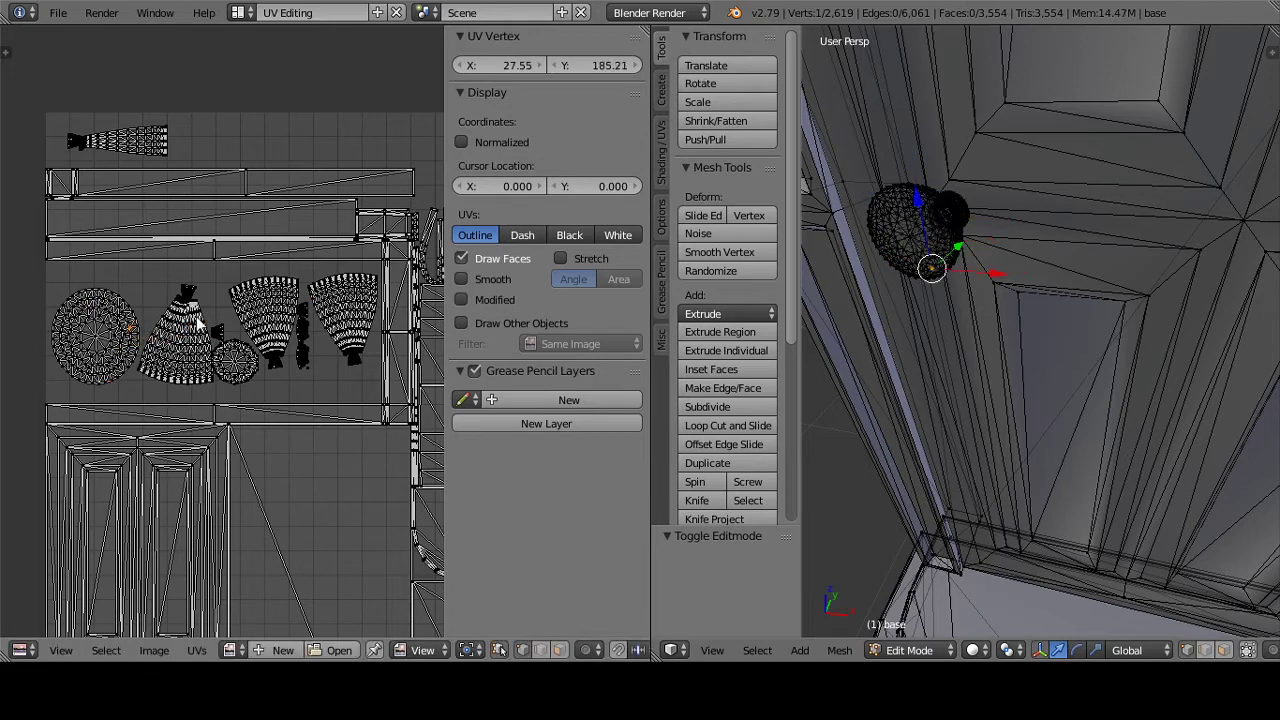
Step: Lasso-select the doorknob's two round islands, the two nearest fan-shaped islands and the small pieces between them in the UV map
right_click(210, 324)
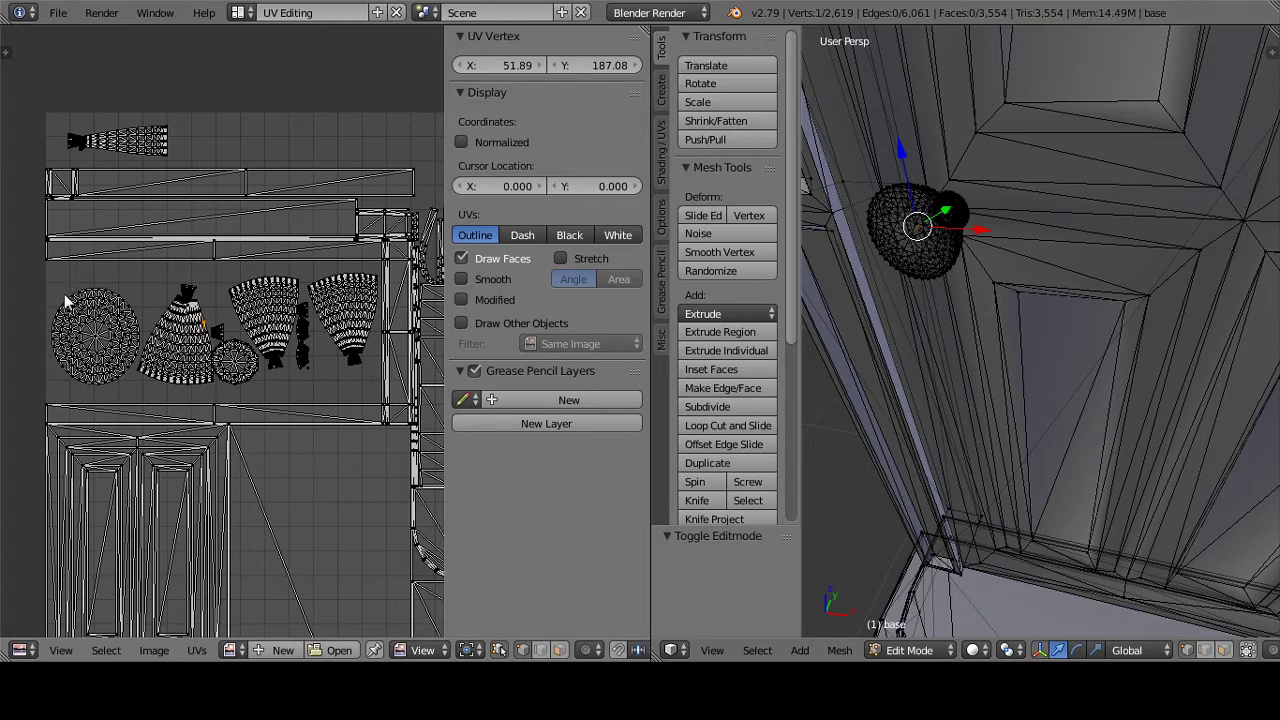
right_click(77, 290, "shift")
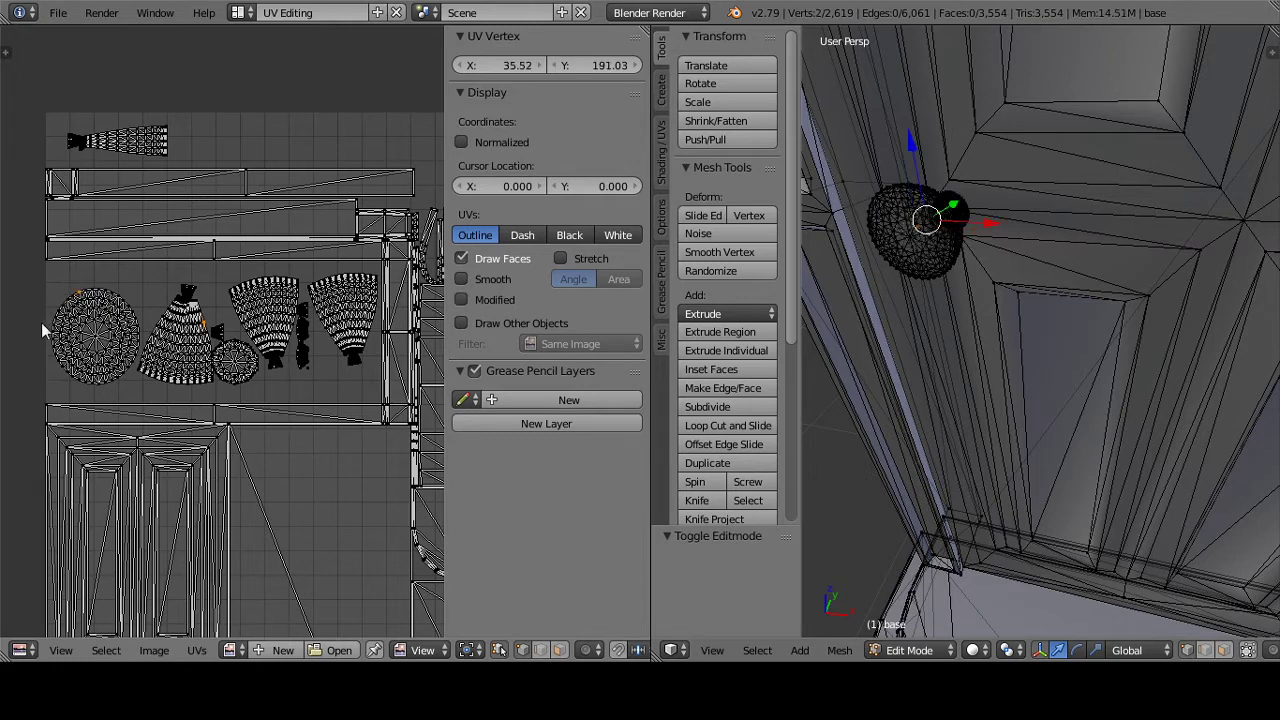
right_click(70, 288, "shift")
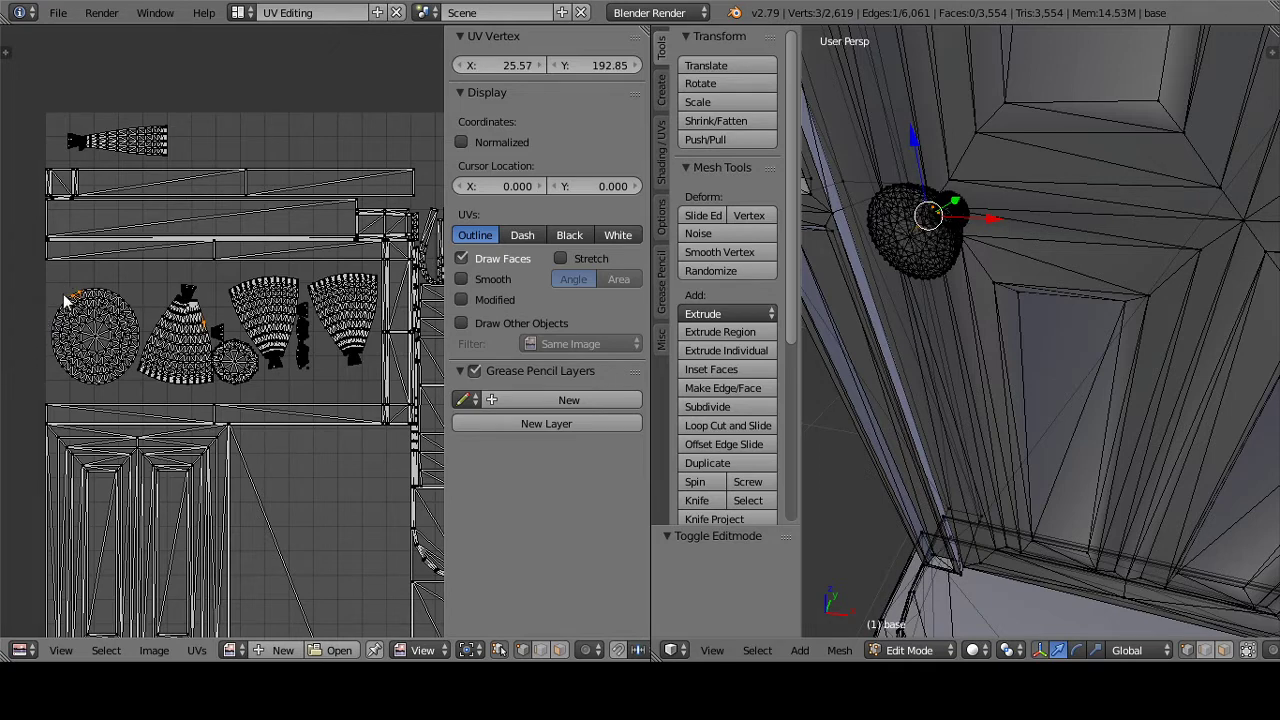
mouse_move(76, 282)
left_mouse_down("ctrl")
mouse_move(40, 309)
mouse_move(17, 357)
mouse_move(45, 392)
mouse_move(240, 405)
mouse_move(306, 397)
mouse_move(340, 340)
mouse_move(310, 276)
mouse_move(297, 279)
left_mouse_up("ctrl")
middle_click_drag(886, 220, 926, 246)
scroll(901, 376, "up", 4)
middle_click_drag(901, 376, 893, 312)
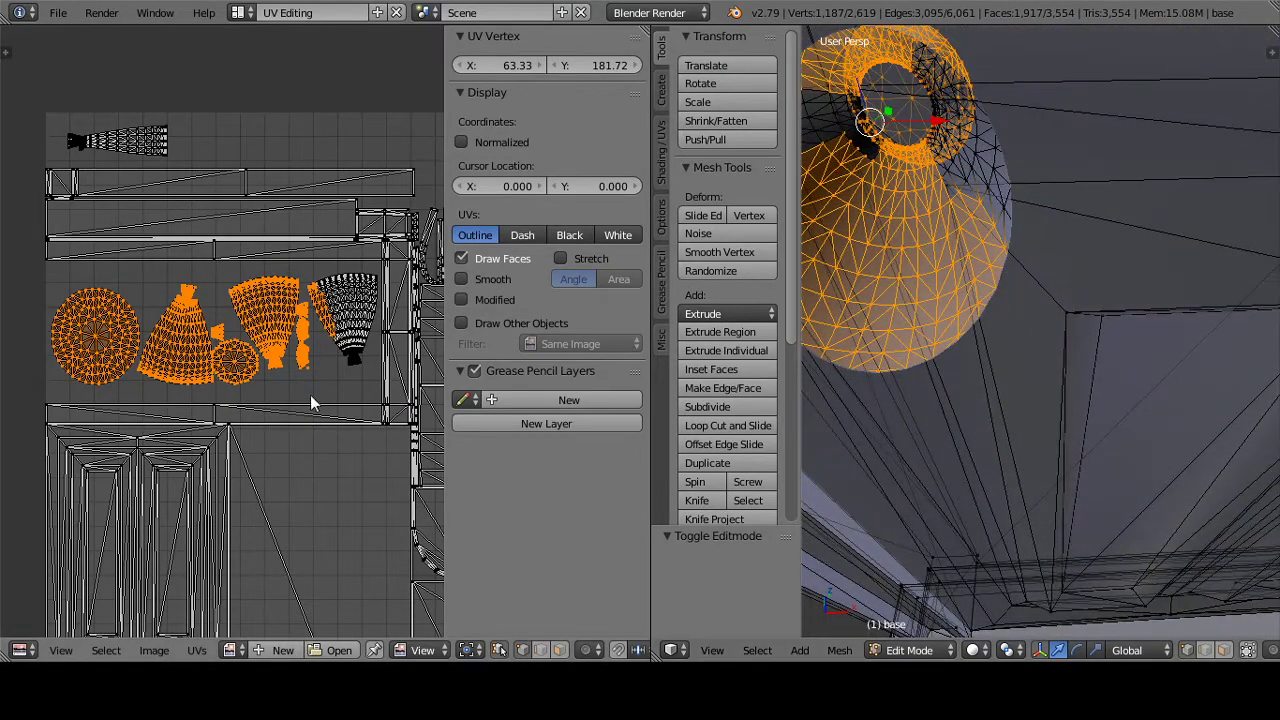
Step: Add the rest of the last fan-shaped island and the separate tapered island above the door strips to the doorknob selection
scroll(290, 350, "up", 2)
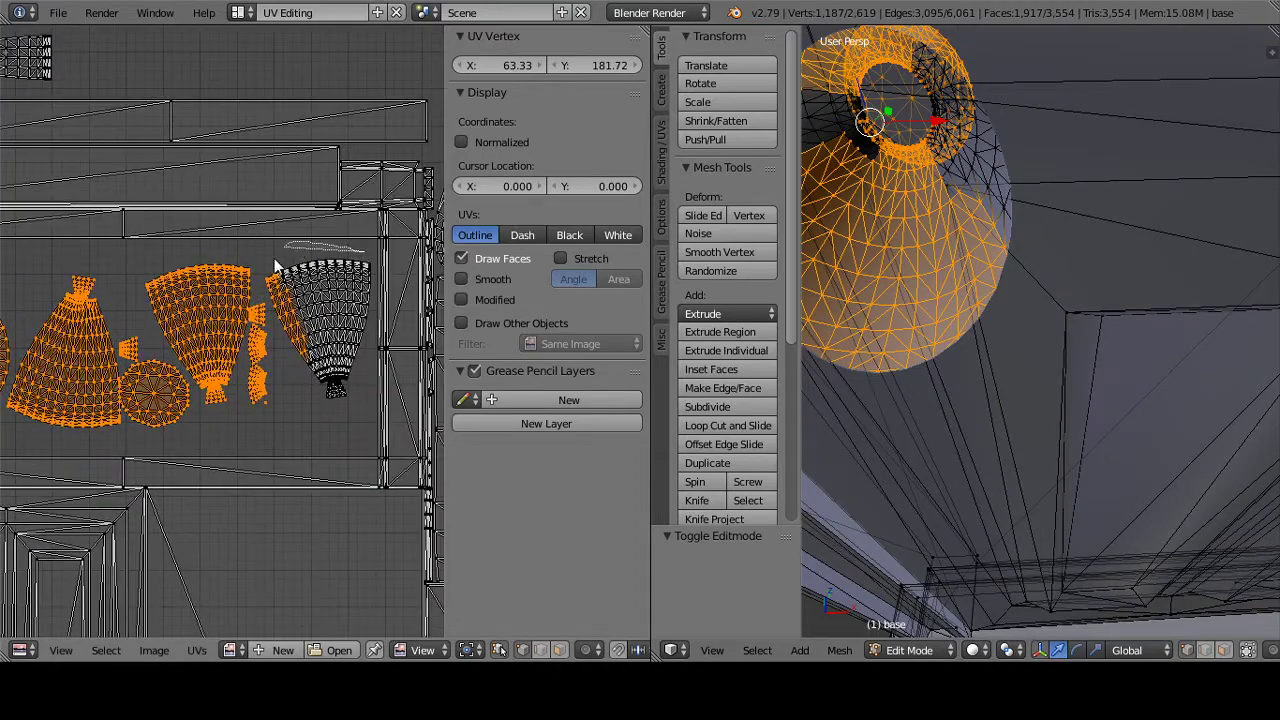
mouse_move(274, 258)
left_mouse_down("ctrl")
mouse_move(309, 441)
mouse_move(369, 380)
mouse_move(377, 260)
left_mouse_up("ctrl")
scroll(990, 177, "down", 6)
scroll(988, 294, "up", 2)
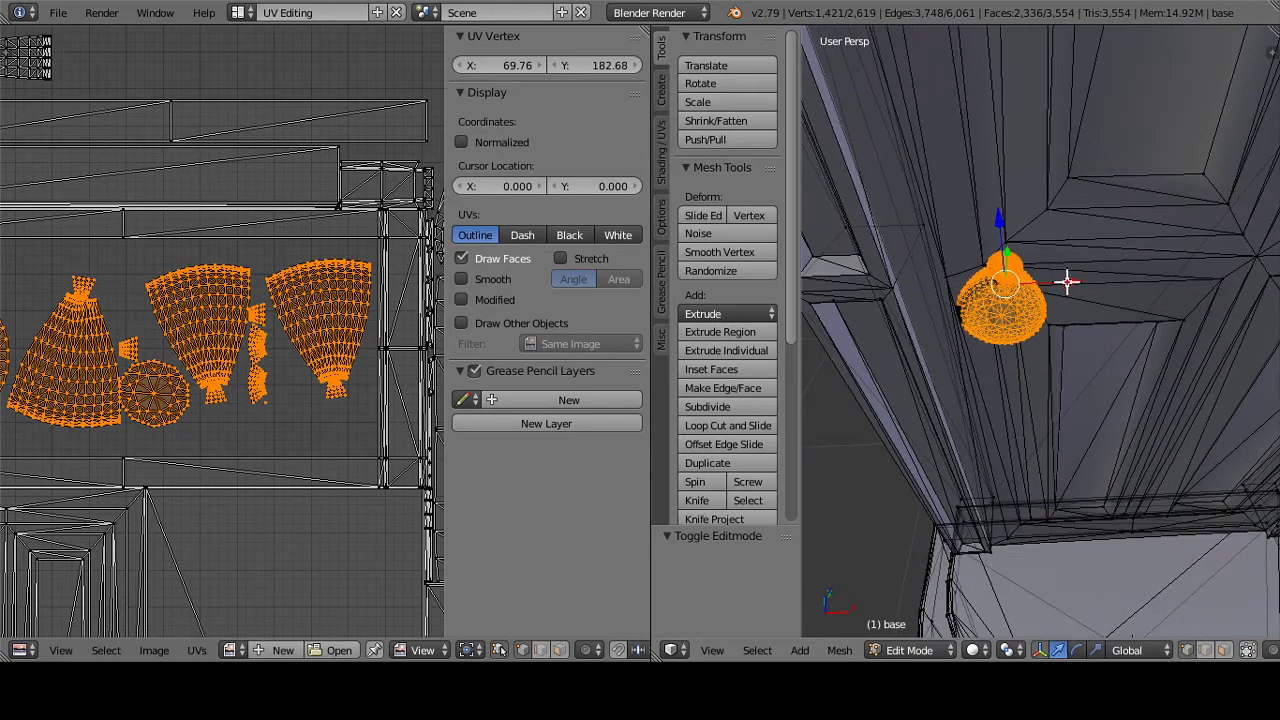
left_click_drag(1068, 283, 1257, 286)
middle_click_drag(943, 294, 980, 312)
middle_click_drag(131, 277, 316, 411)
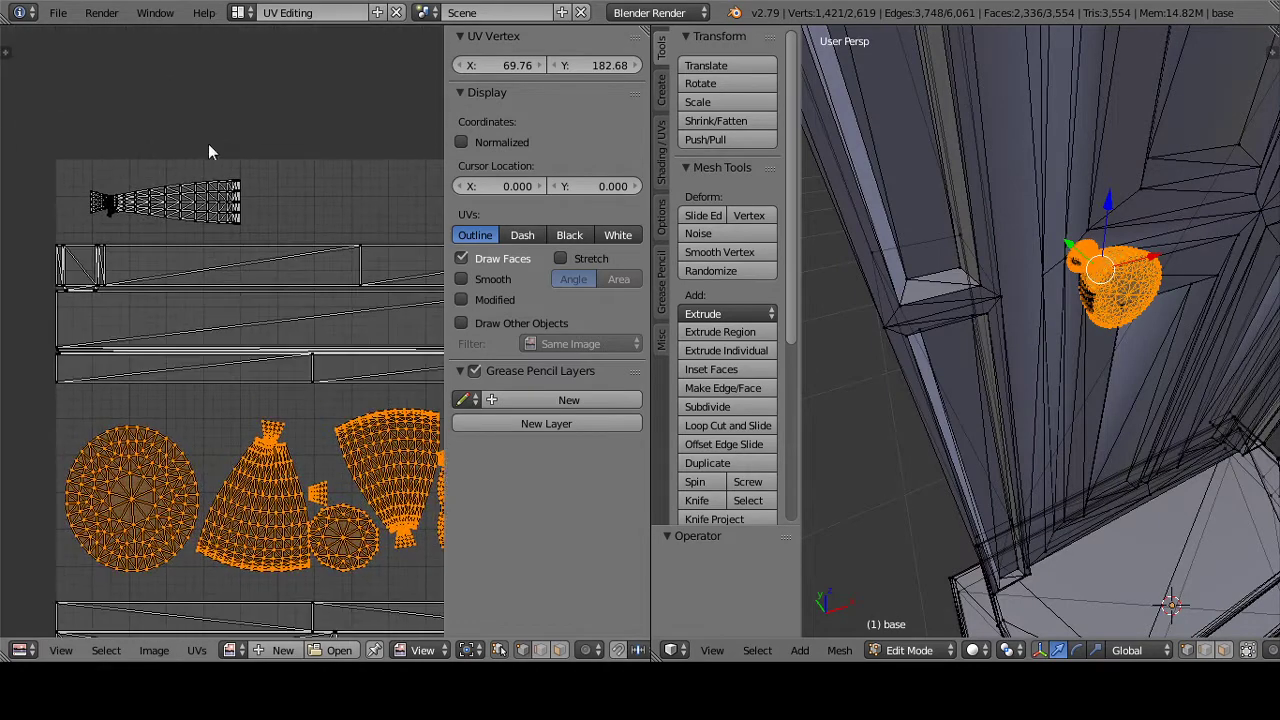
mouse_move(208, 152)
left_mouse_down("ctrl")
mouse_move(70, 210)
mouse_move(175, 235)
mouse_move(280, 206)
mouse_move(240, 160)
left_mouse_up("ctrl")
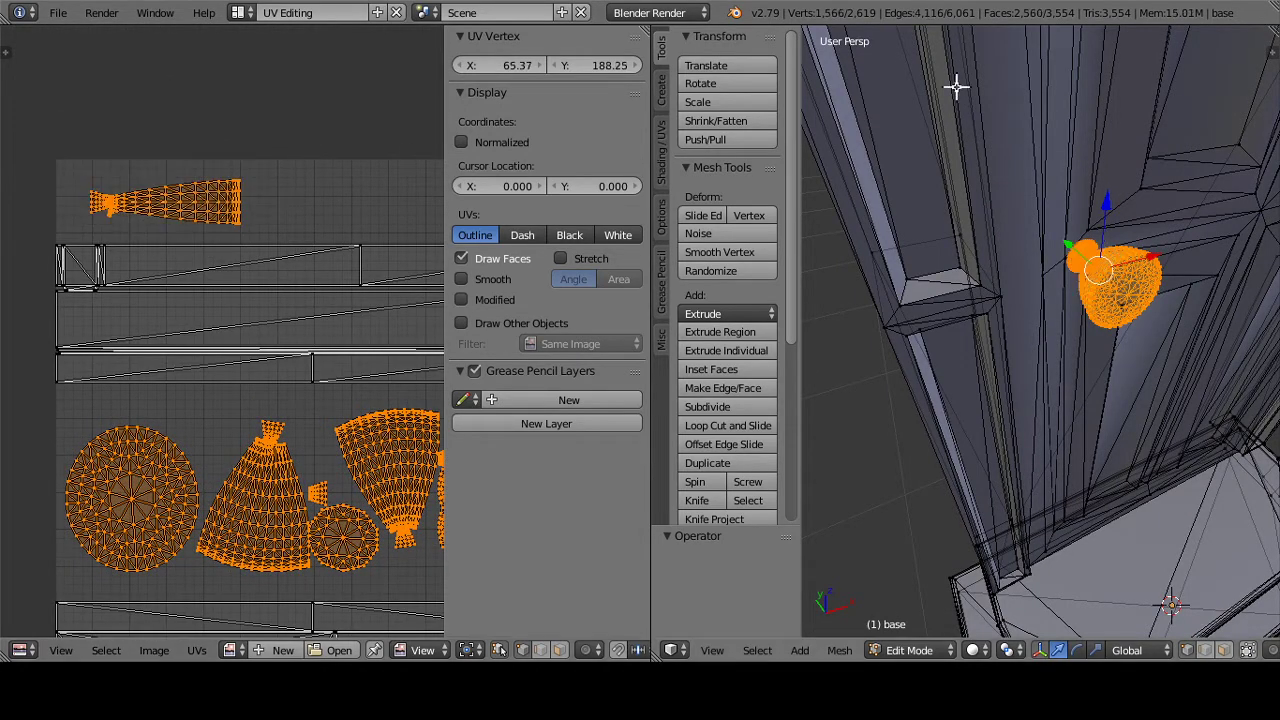
Step: Try moving the selected doorknob along the X axis to test the selection, and undo the move
key("g")
key("x")
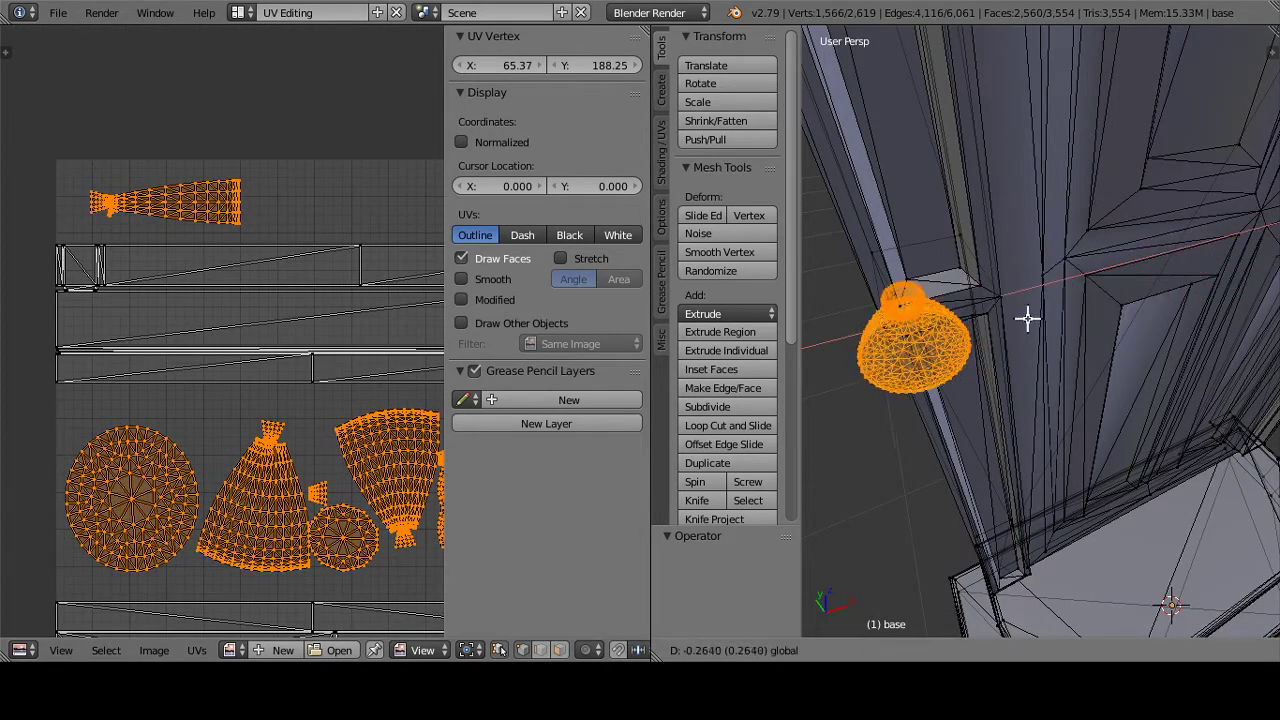
left_click(857, 357)
key("ctrl+z")
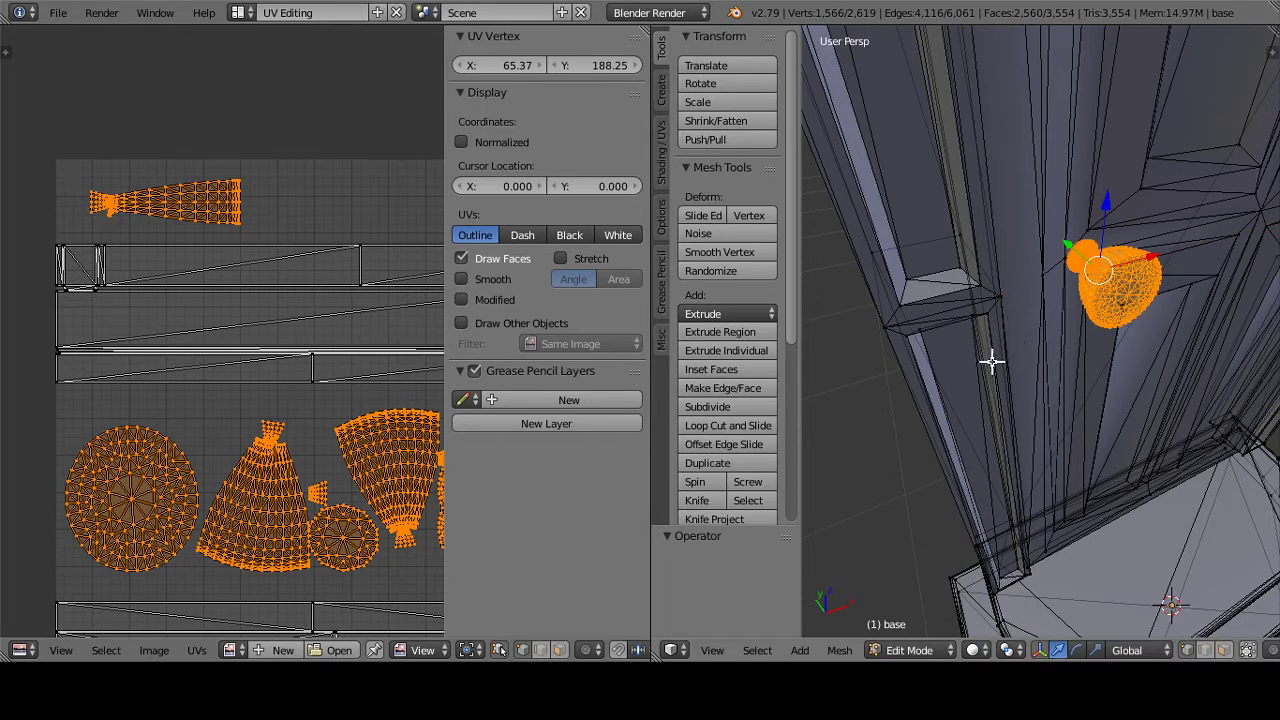
Step: Separate the selected doorknob from the door into its own object, and select all of the remaining door mesh to check it
key("p")
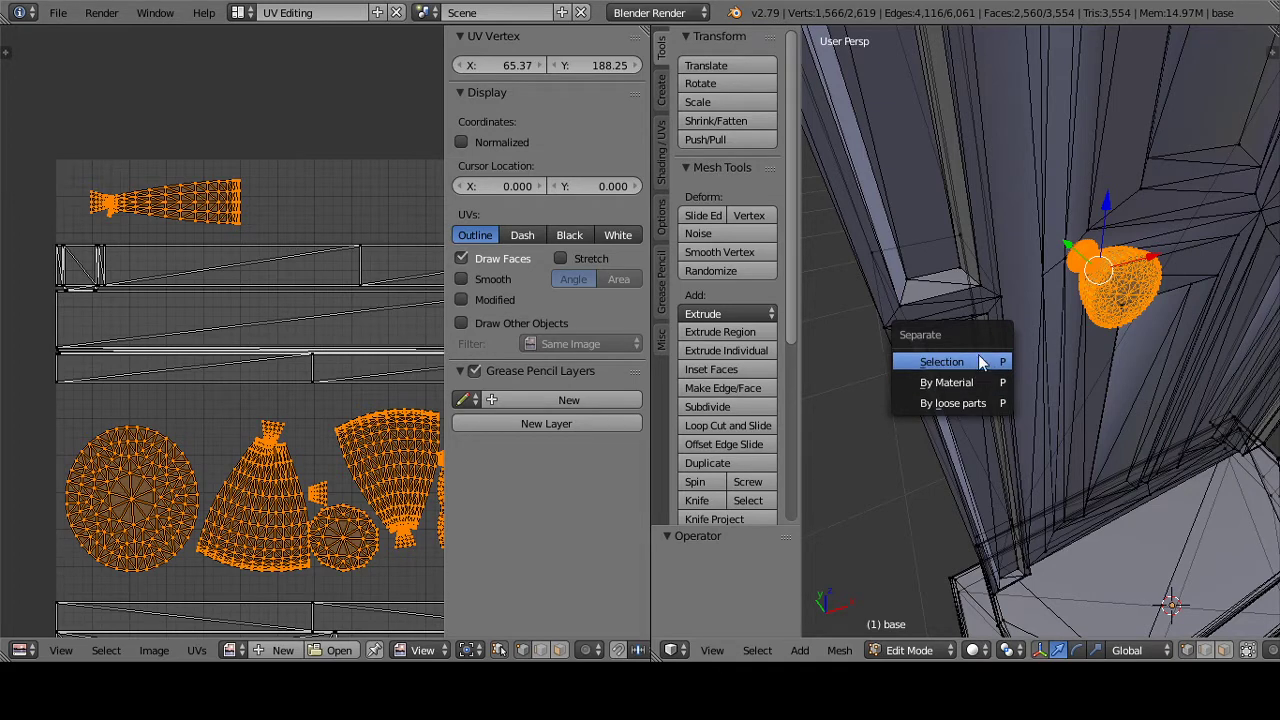
left_click(959, 363)
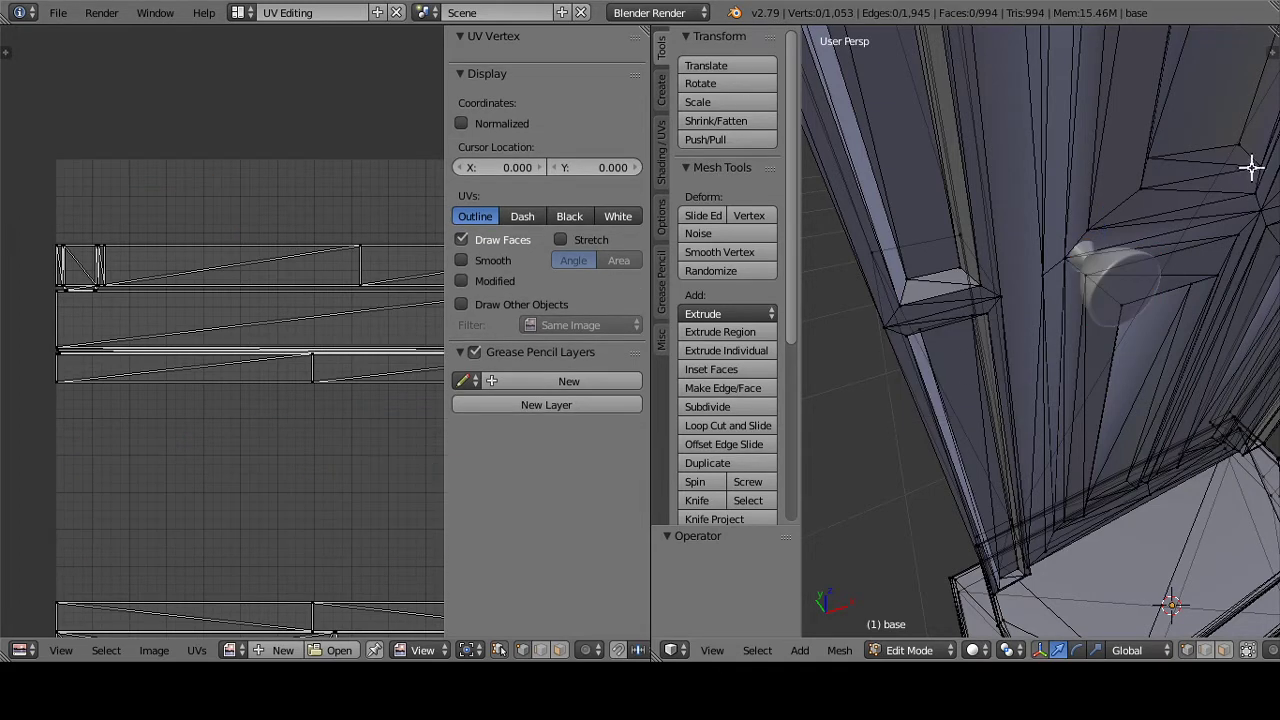
middle_click_drag(926, 266, 924, 233)
key("a")
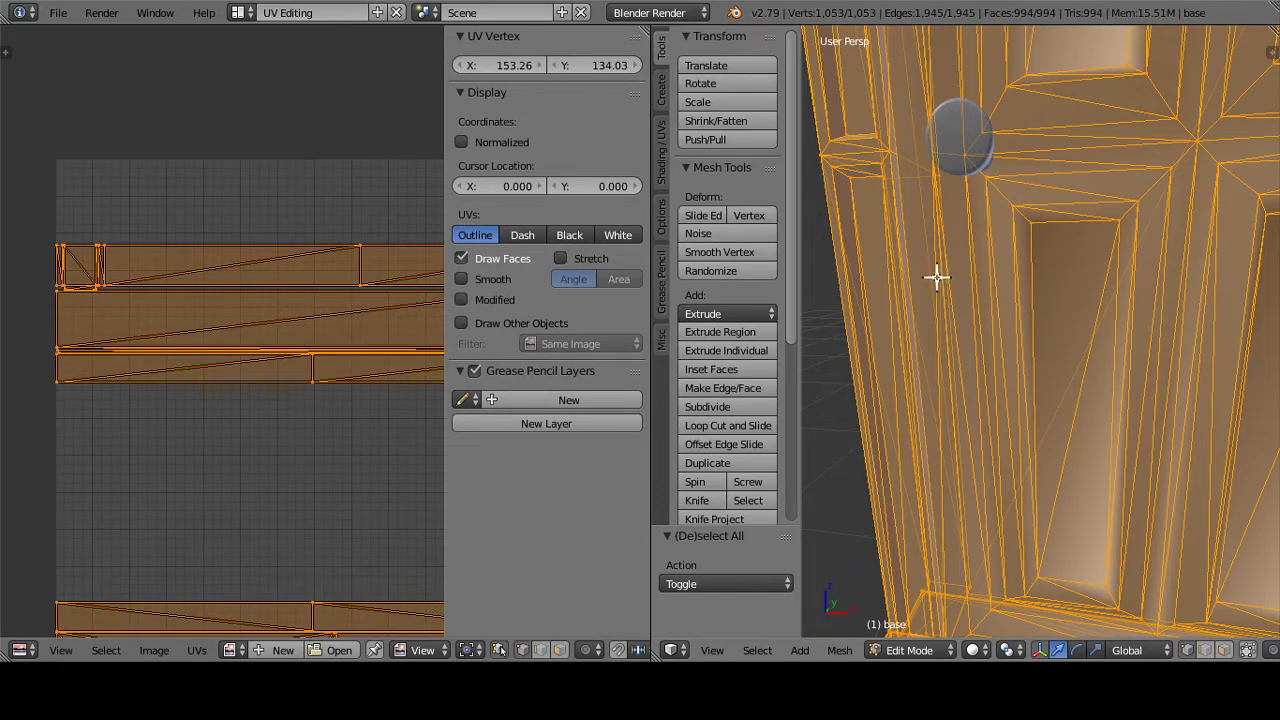
middle_click_drag(936, 278, 994, 346)
Step: Return to the Default screen layout and put the door mesh in Object Mode
left_click(238, 12)
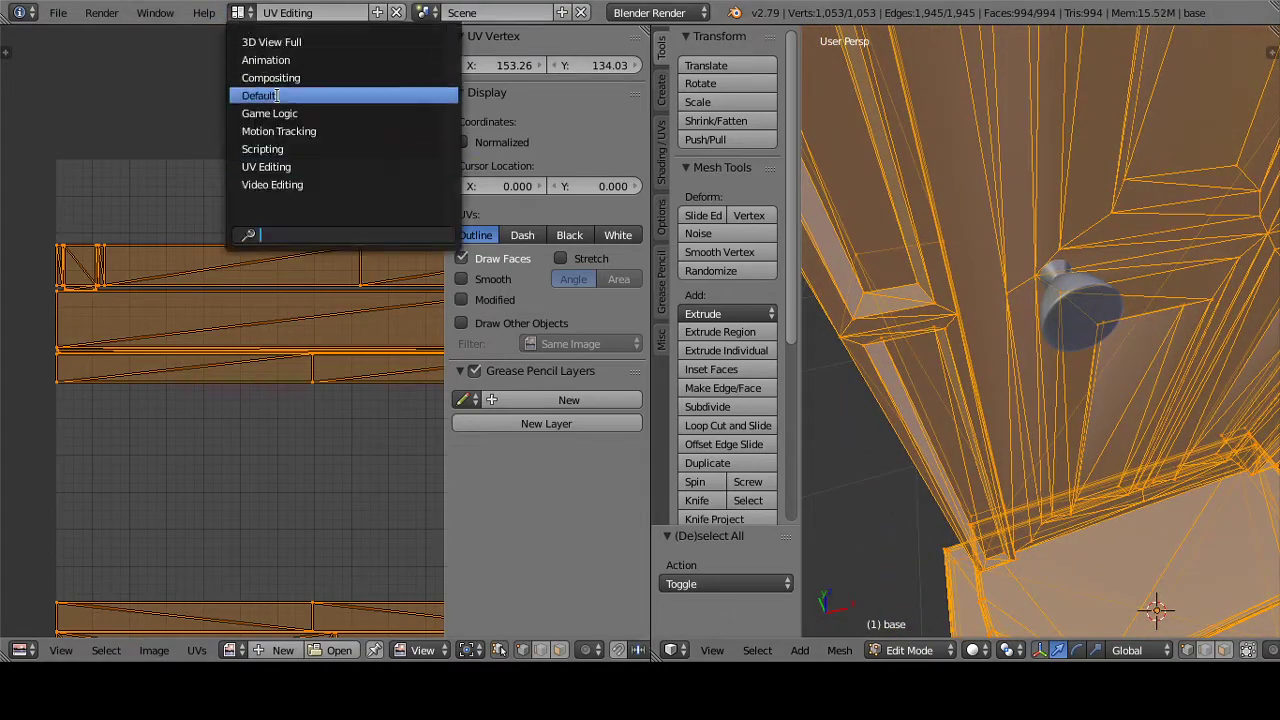
left_click(278, 95)
left_click(273, 583)
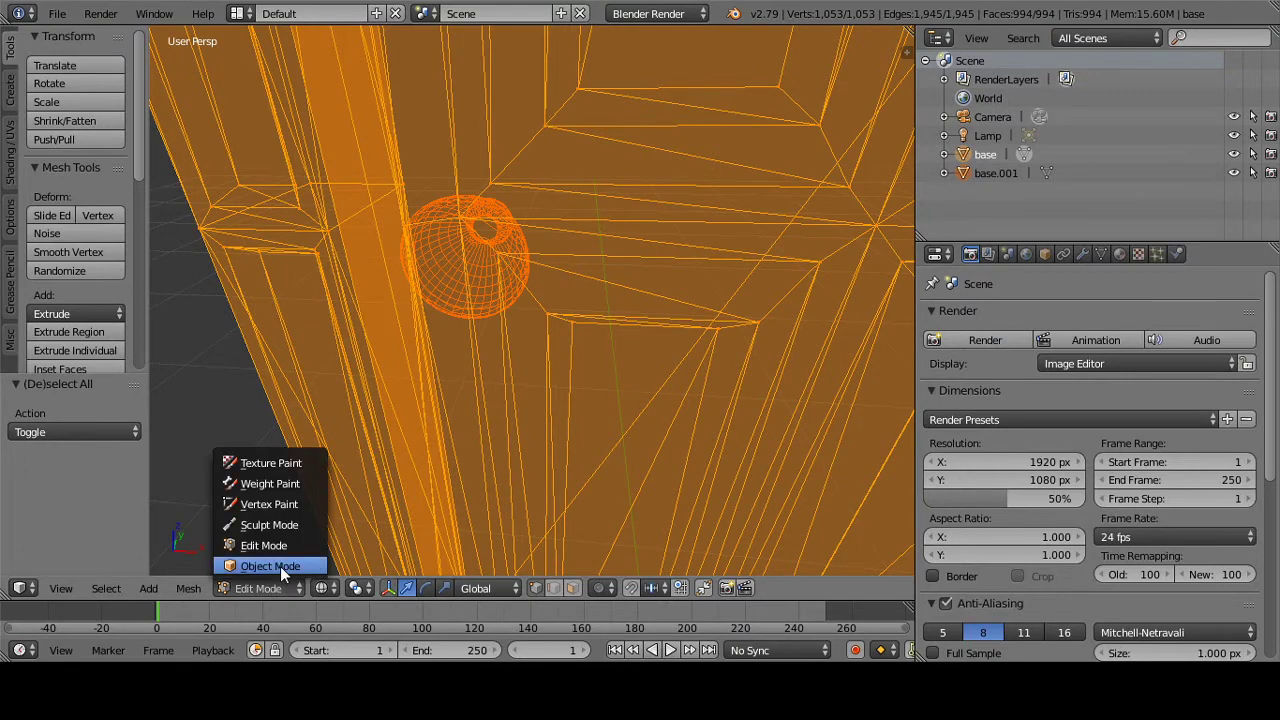
left_click(280, 566)
middle_click_drag(536, 202, 526, 246)
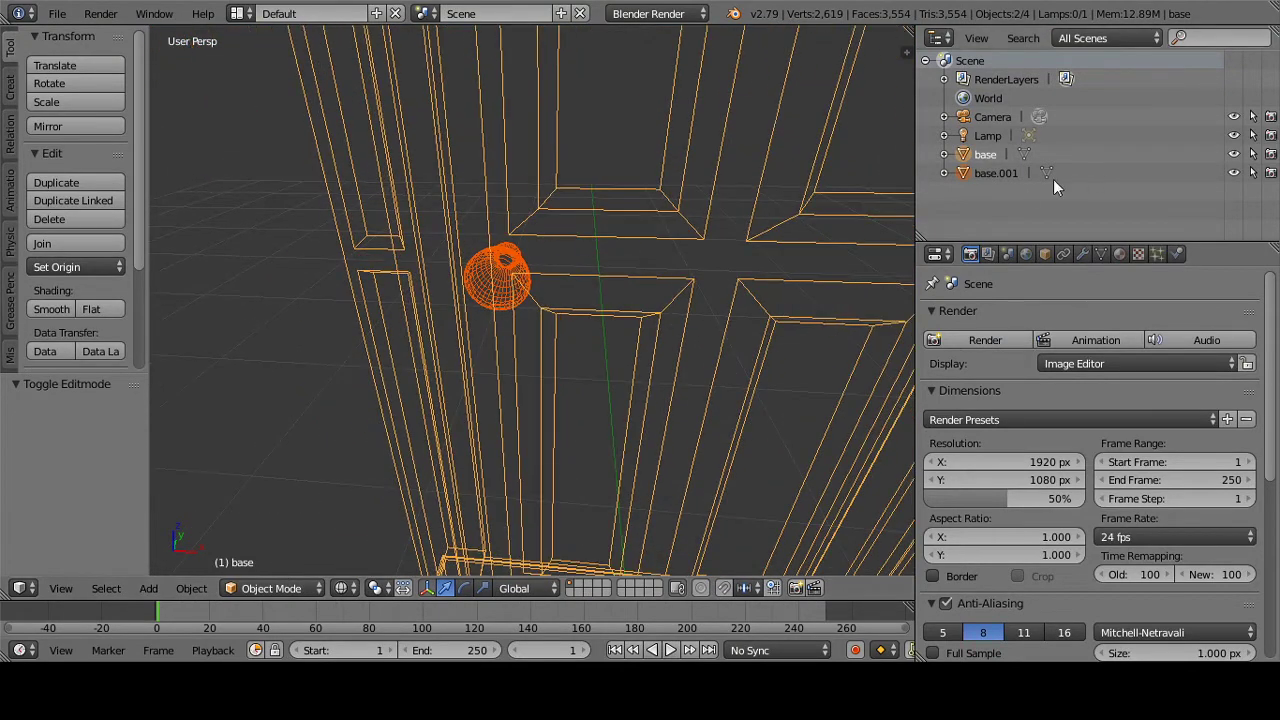
Step: Select only the separated doorknob object, base.001, and add a Decimate modifier to it
left_click(982, 176)
middle_click_drag(470, 415, 530, 440)
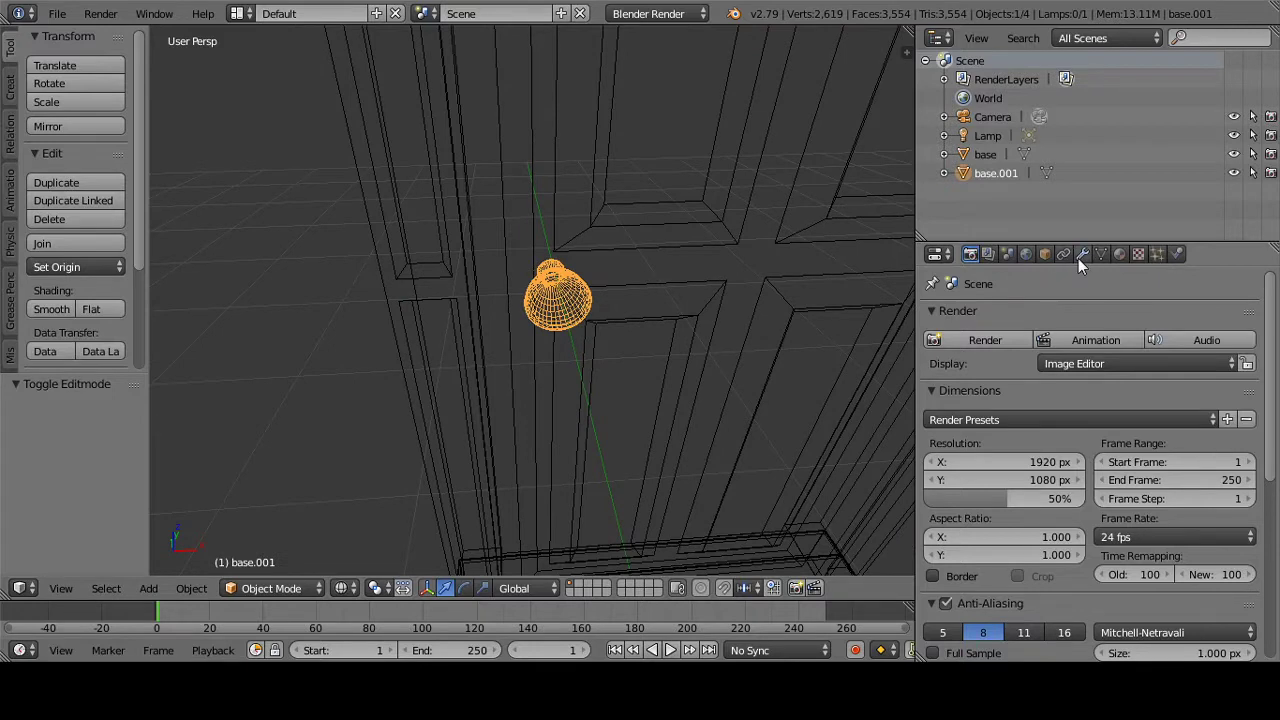
left_click(1079, 257)
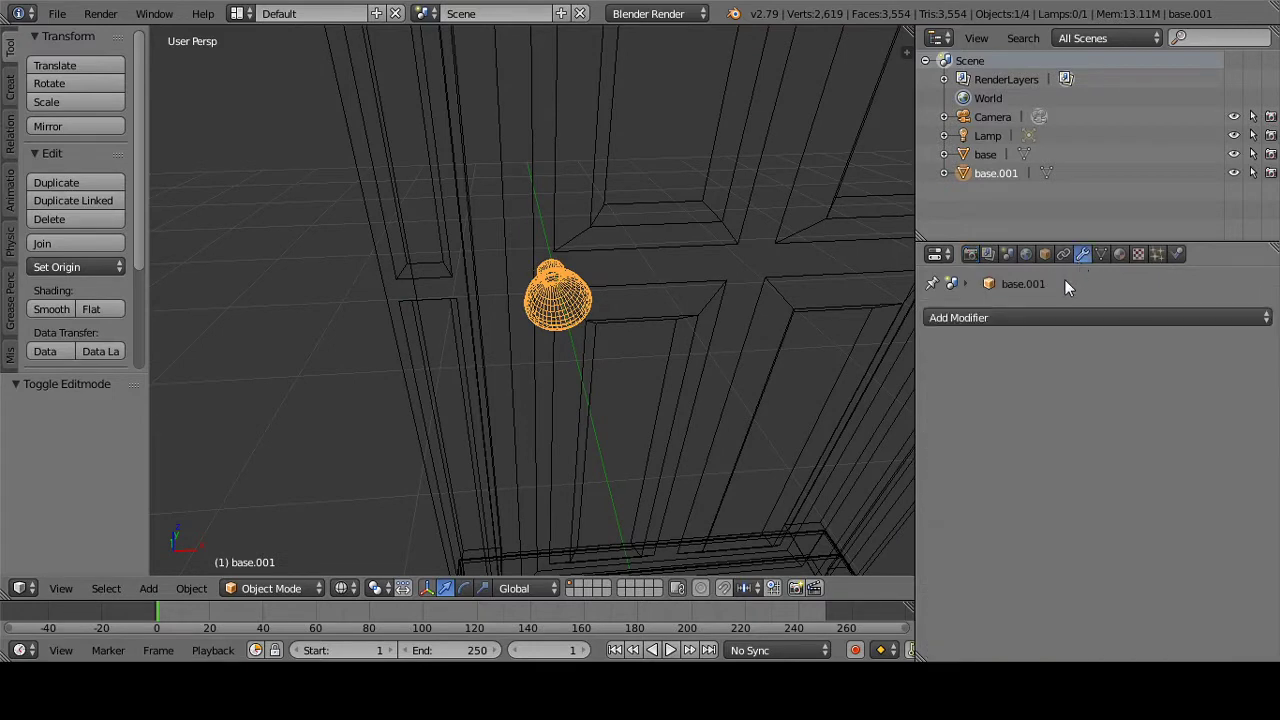
left_click(1012, 317)
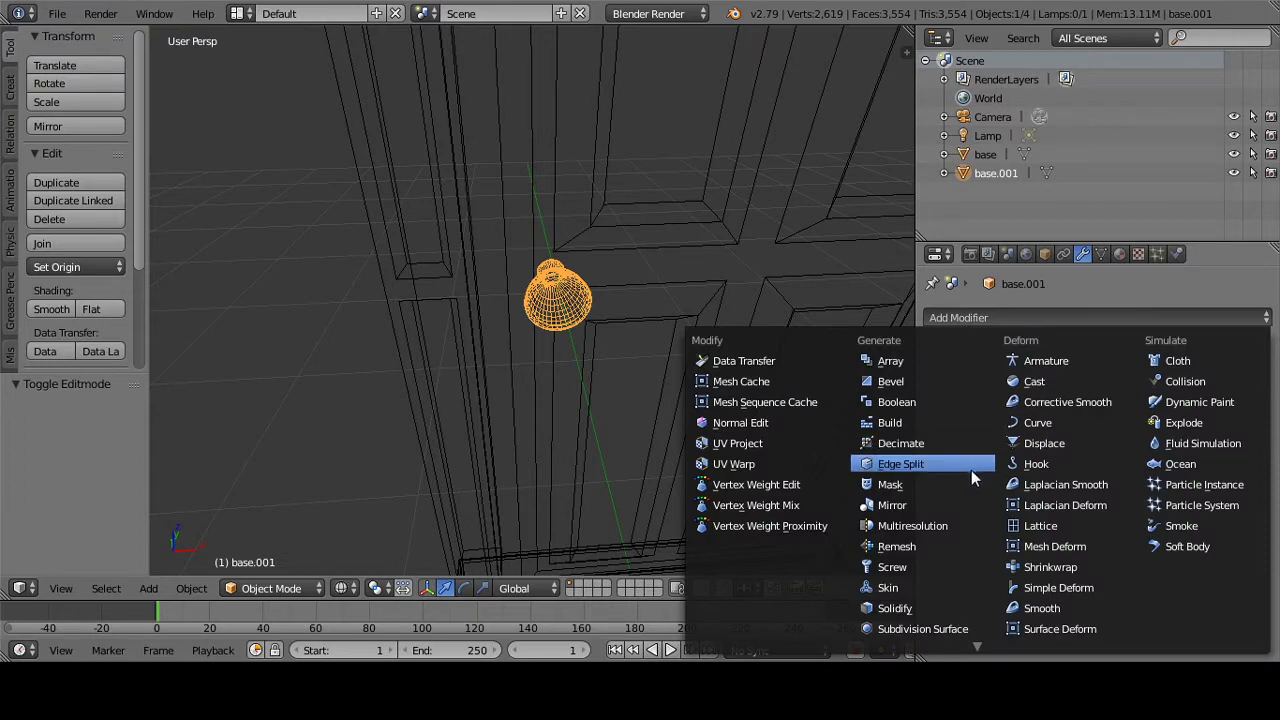
middle_click_drag(669, 296, 630, 380)
left_click(1005, 317)
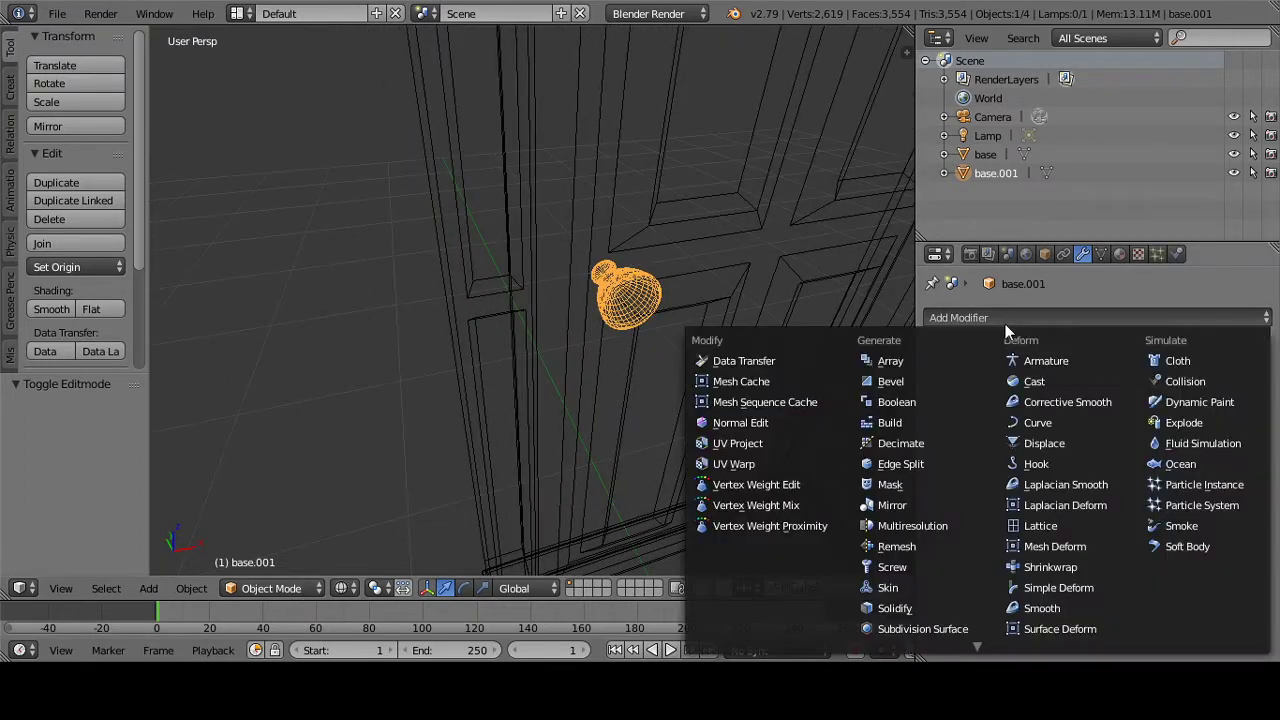
left_click(930, 444)
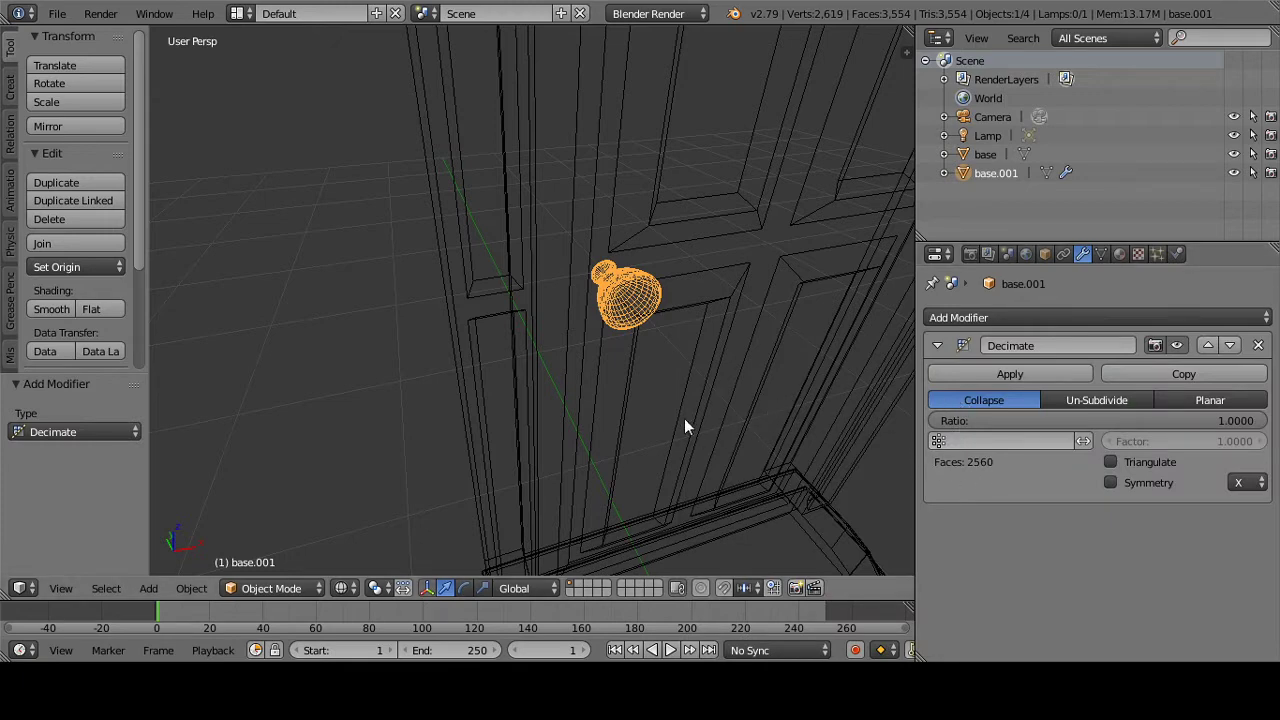
Step: Try a Decimate modifier on the door object, base, and remove it from that object again
right_click(701, 396)
left_click(960, 320)
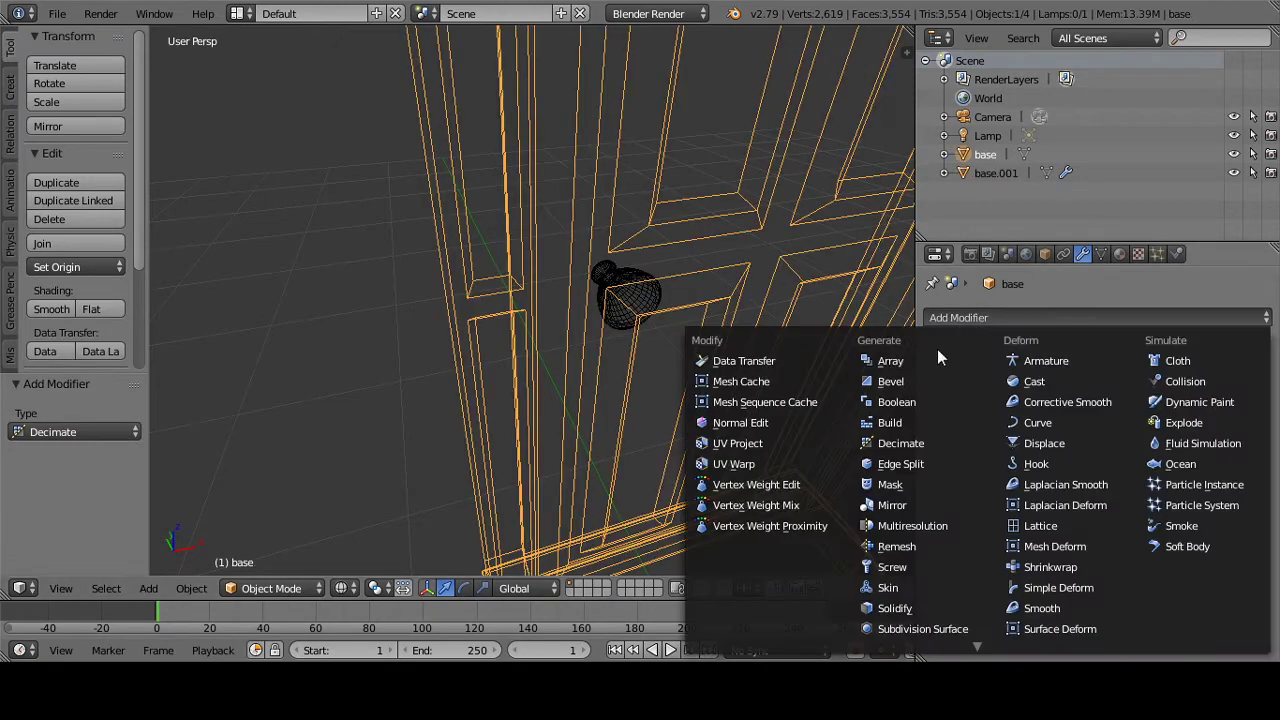
left_click(932, 447)
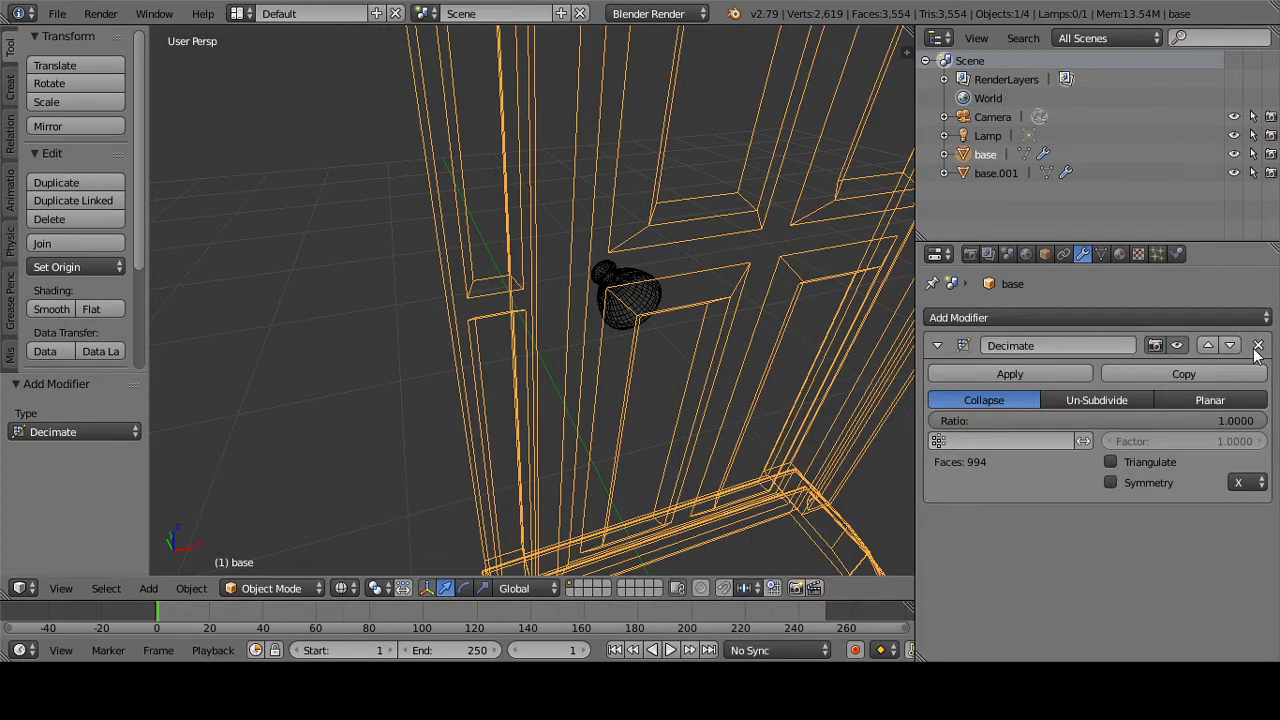
left_click(1258, 345)
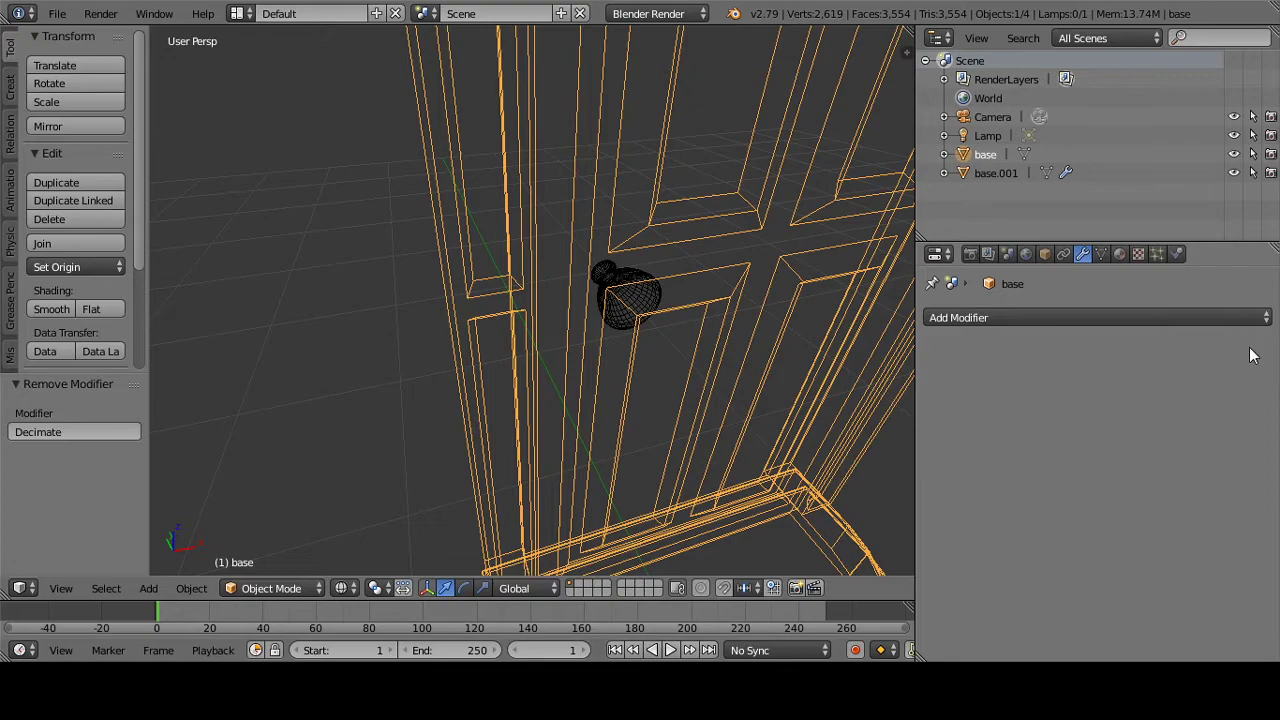
Step: Reselect the doorknob object, base.001, and put it in Edit Mode with all of its geometry selected
left_click(992, 174)
middle_click_drag(559, 287, 402, 414)
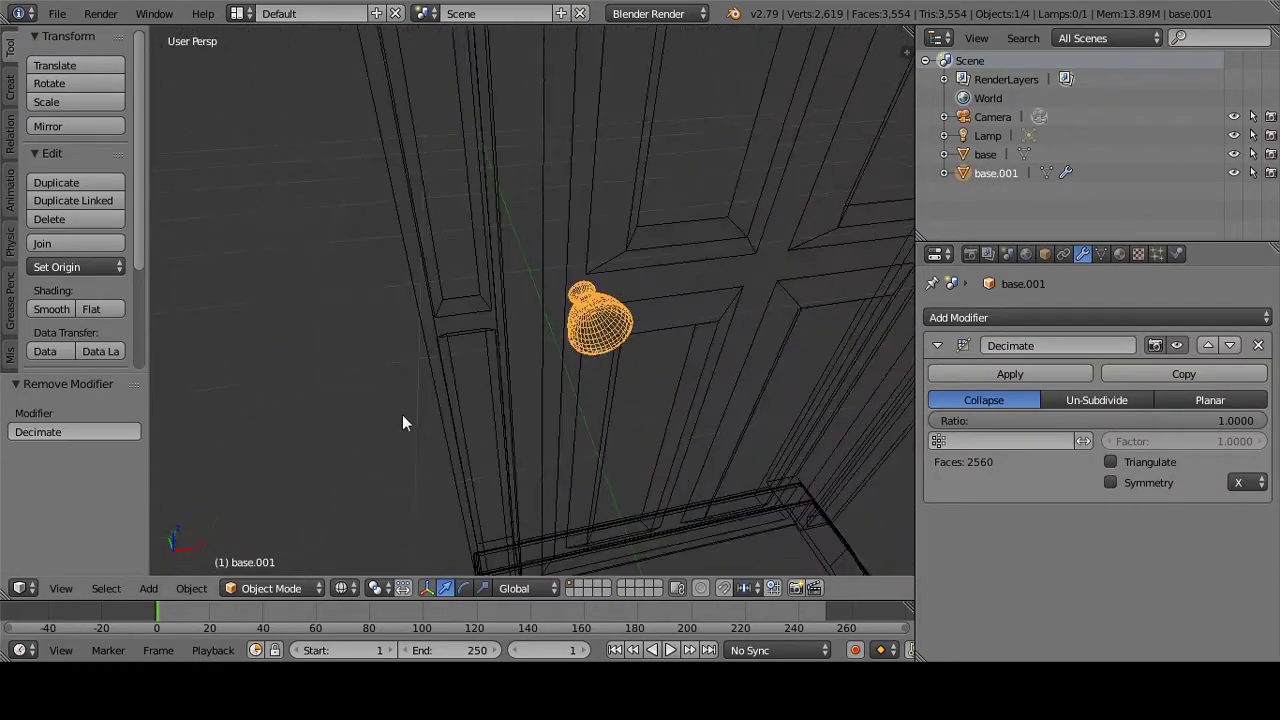
left_click(271, 588)
left_click(286, 540)
middle_click_drag(286, 540, 474, 466)
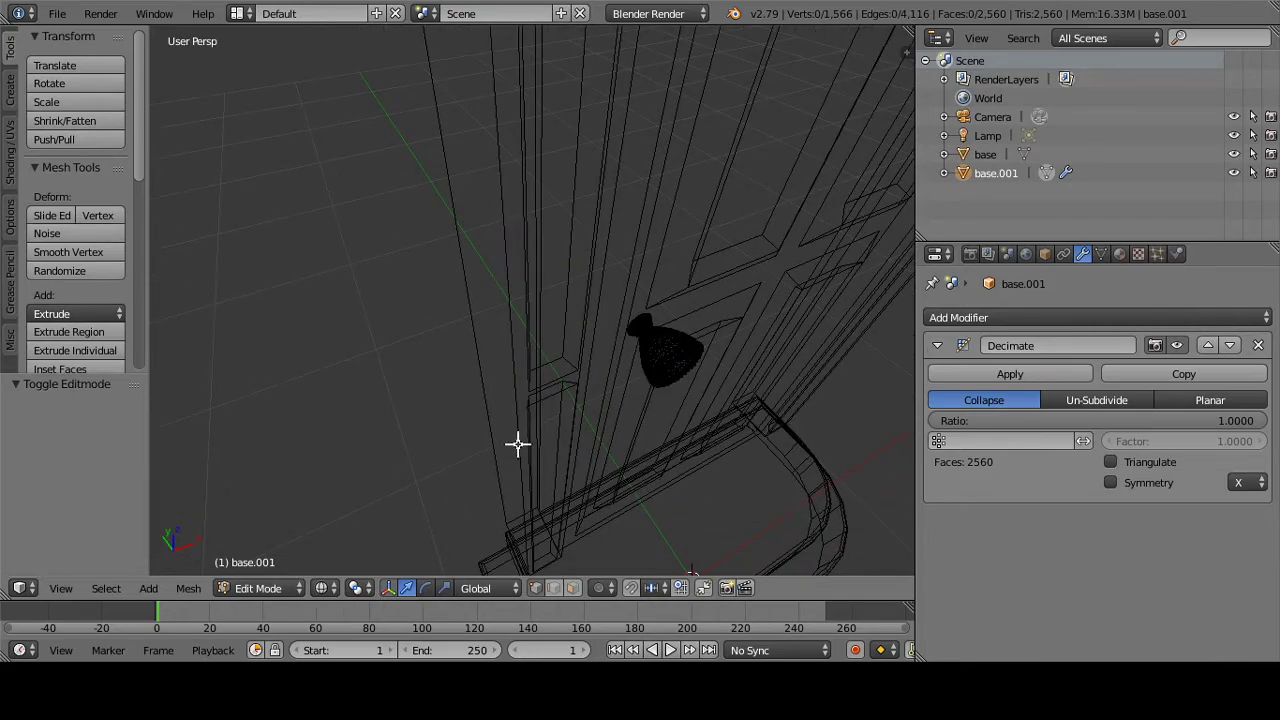
key("a")
middle_click_drag(549, 437, 517, 423)
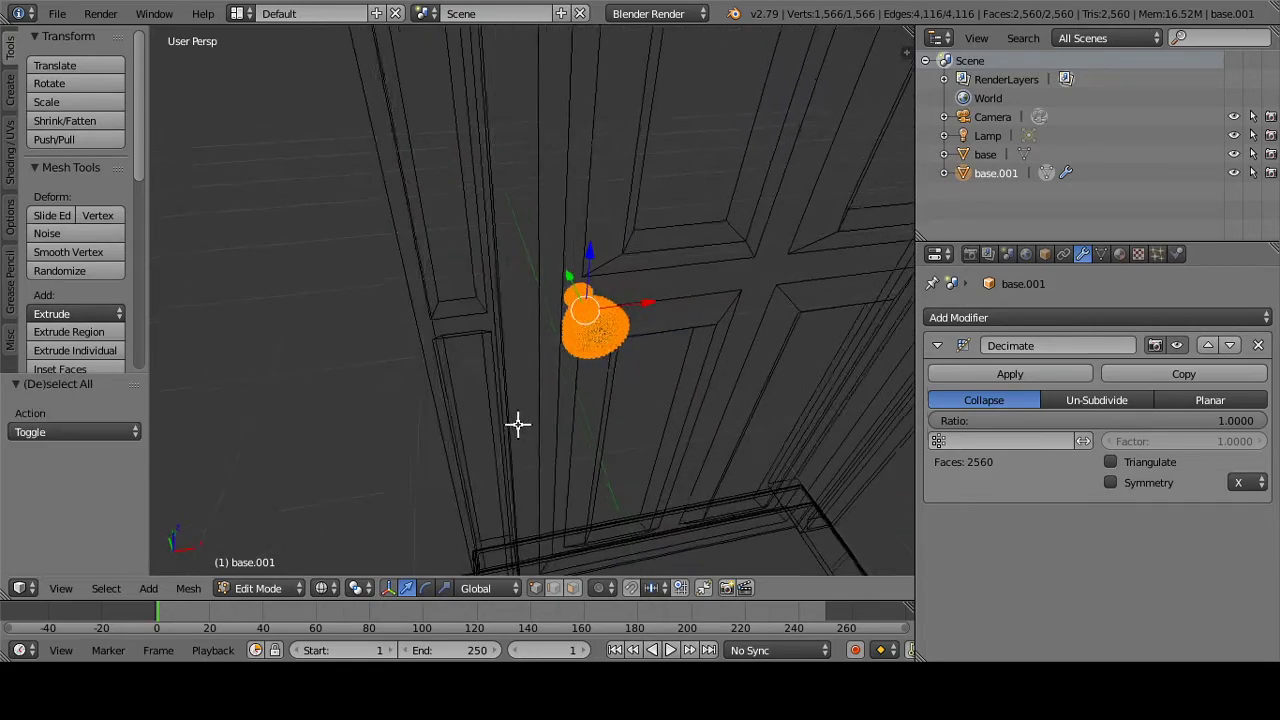
scroll(520, 420, "up", 3)
middle_click_drag(534, 380, 520, 383)
key("a")
key("a")
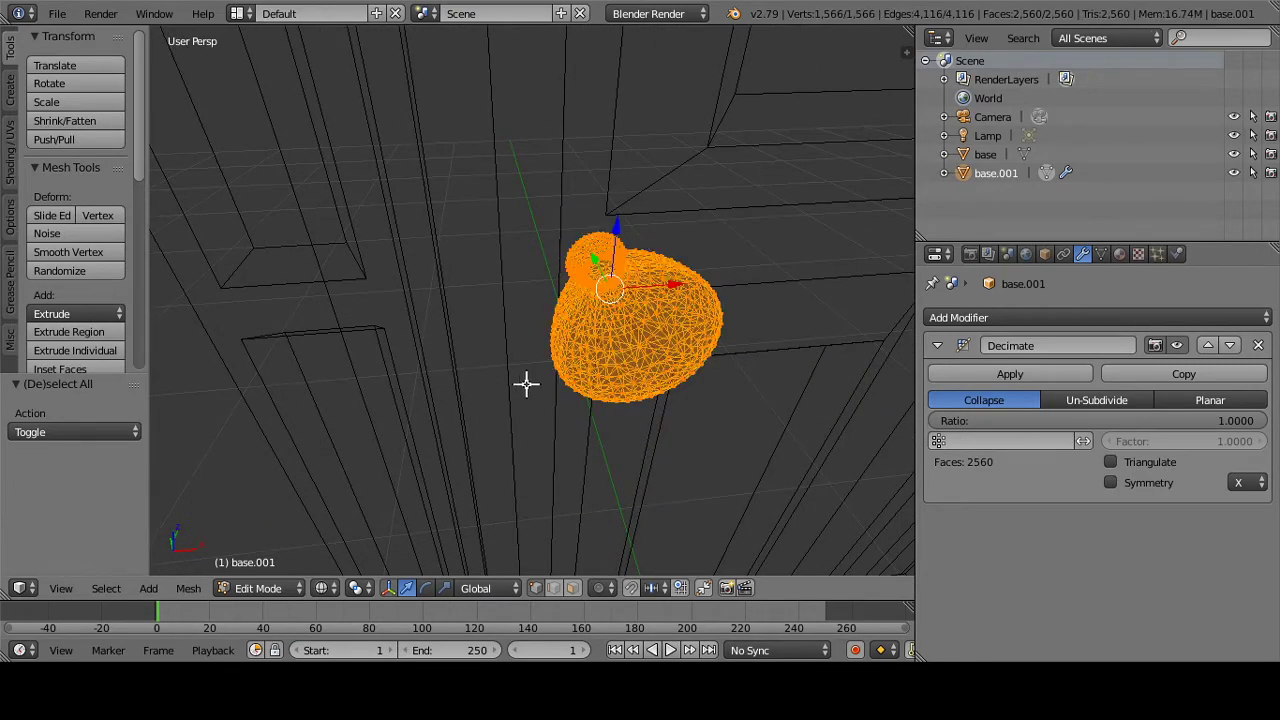
Step: Run Remove Doubles on the whole doorknob mesh to merge its duplicate vertices
scroll(140, 160, "down", 2)
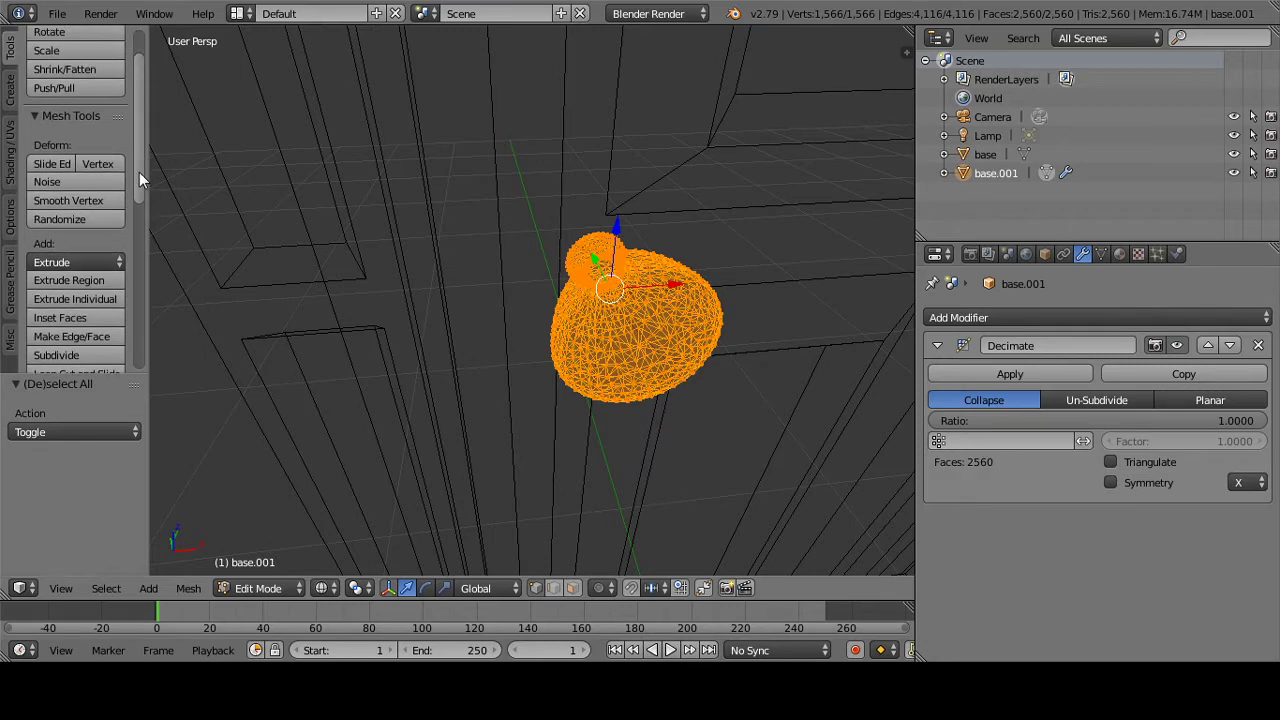
key("a")
key("a")
key("a")
key("a")
scroll(144, 235, "down", 3)
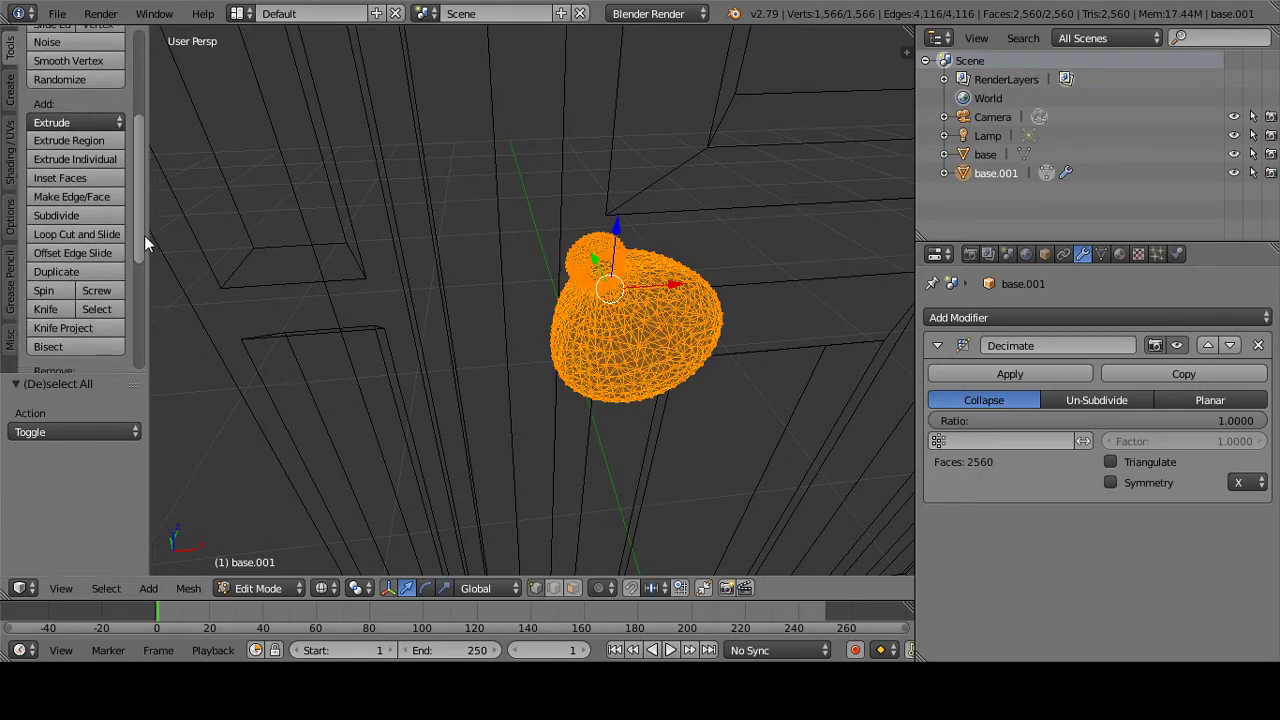
left_click(11, 104)
left_click(15, 150)
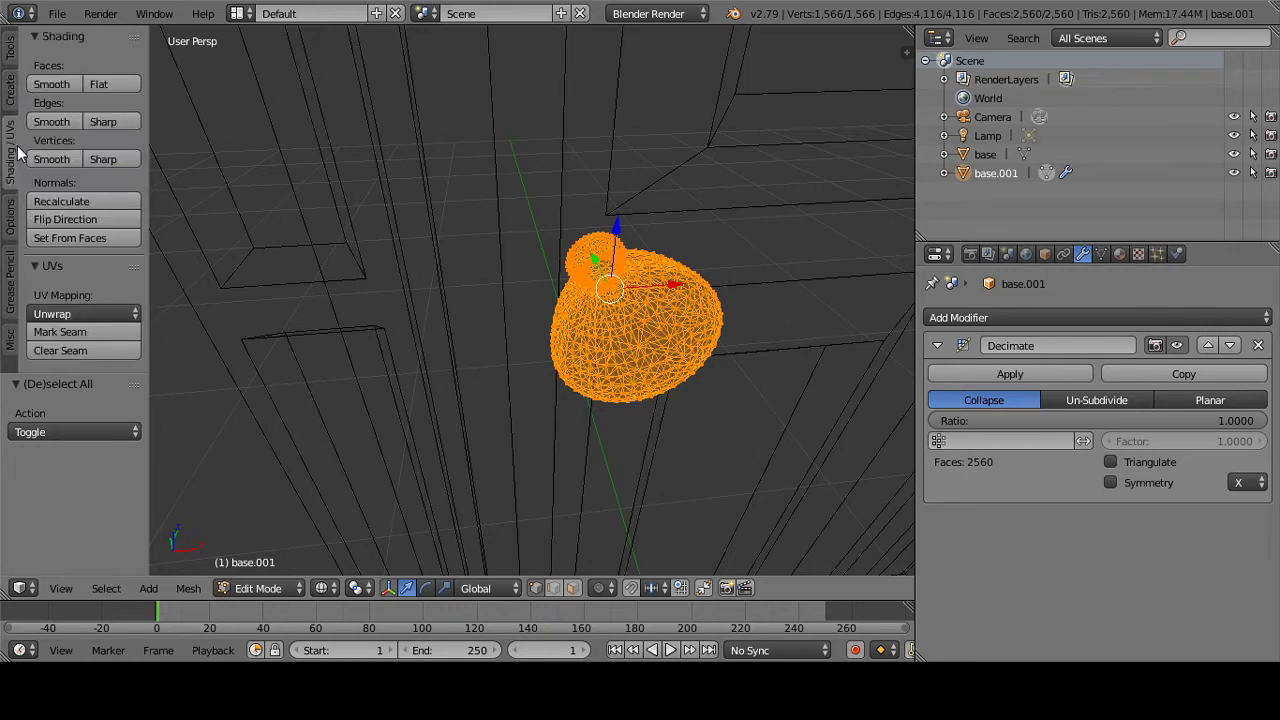
left_click(10, 45)
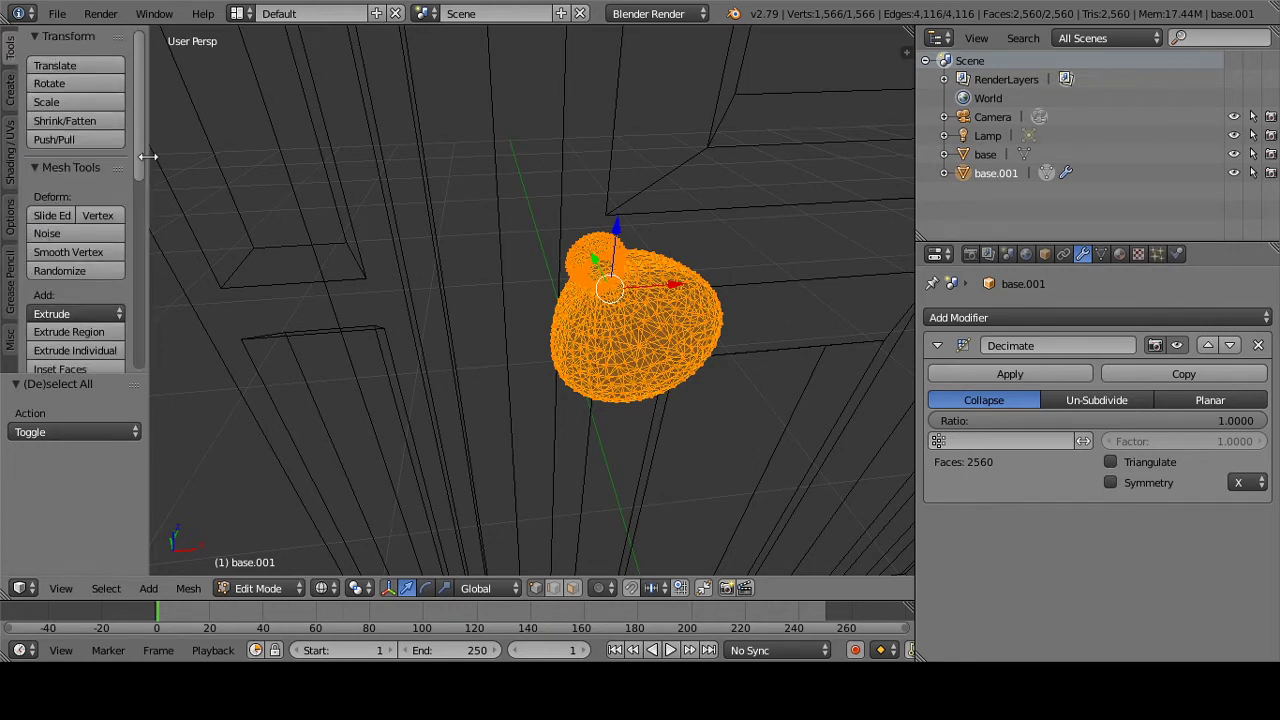
left_click_drag(148, 157, 233, 168)
scroll(233, 216, "down", 5)
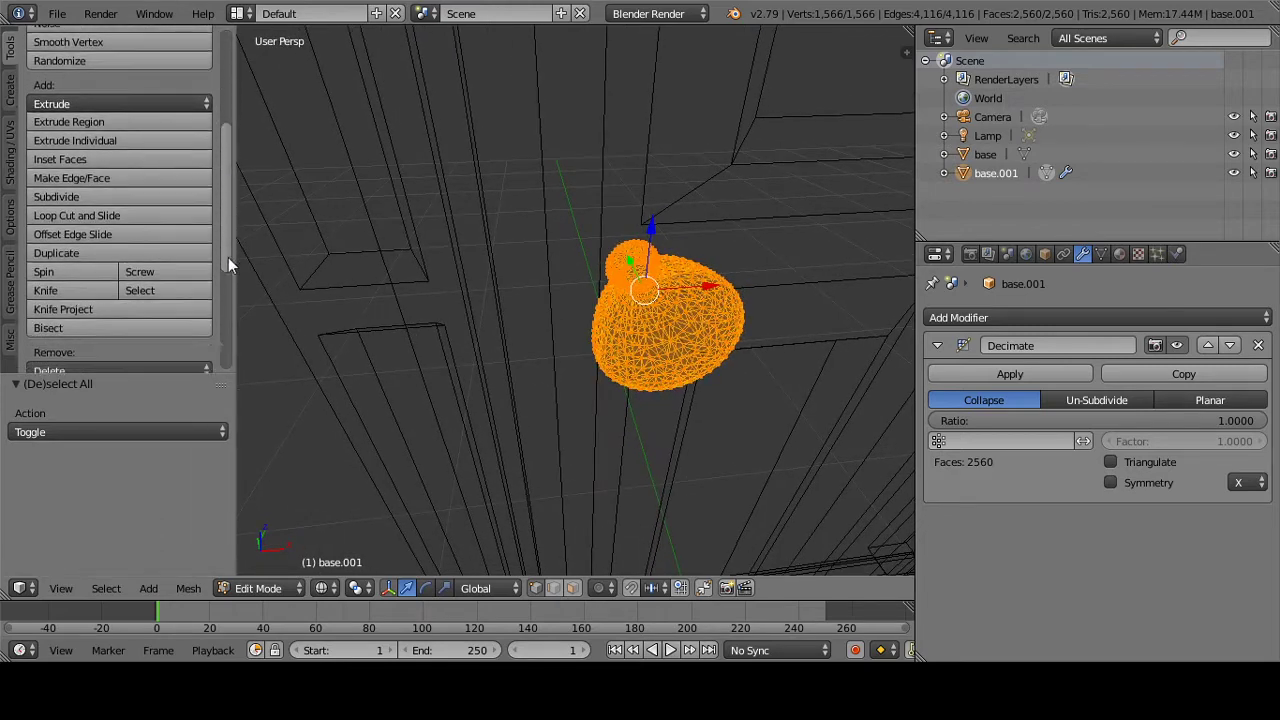
scroll(226, 270, "down", 3)
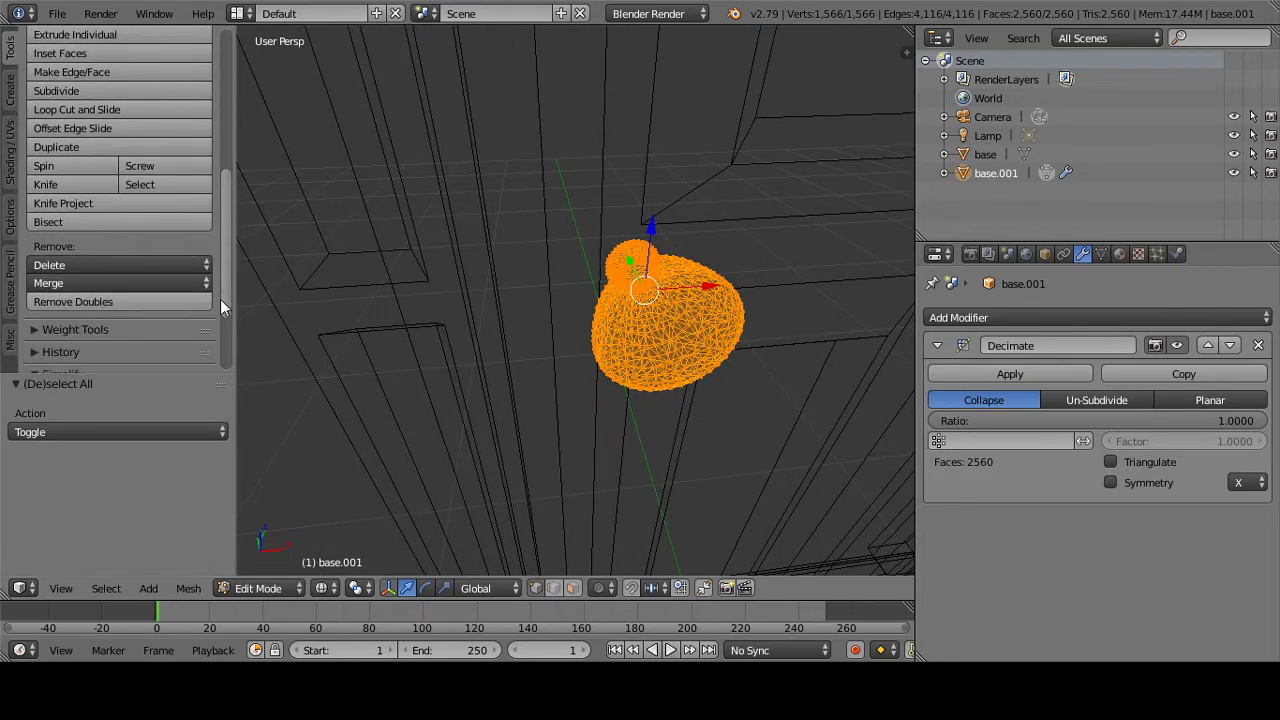
left_click(144, 304)
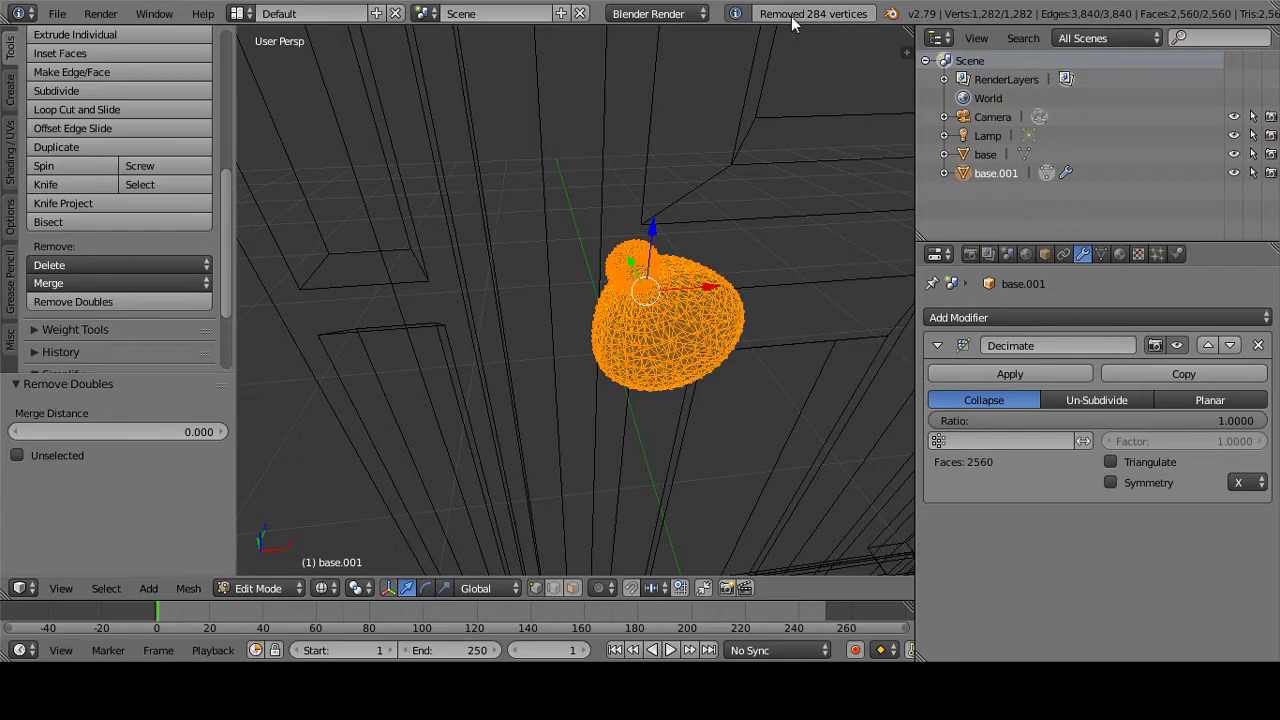
Step: Switch the viewport shading to Solid and inspect the merged doorknob mesh from several angles
middle_click_drag(592, 230, 617, 192)
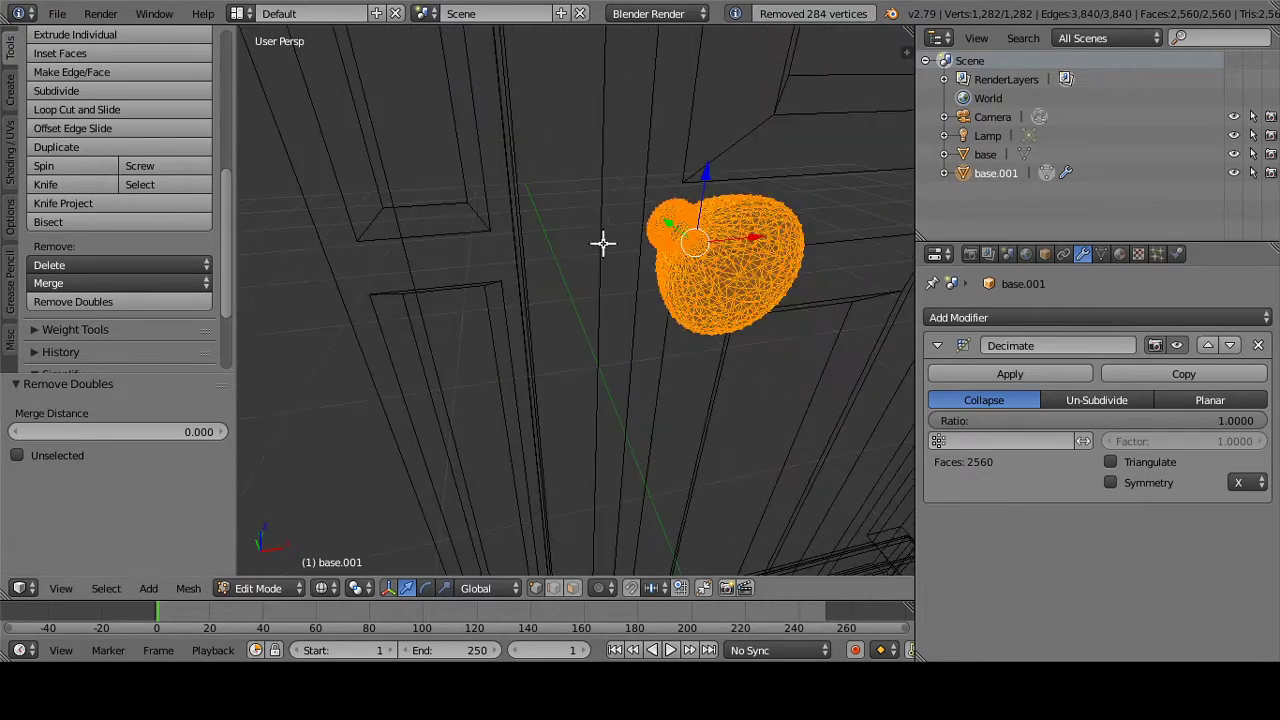
scroll(621, 237, "up", 4)
scroll(669, 203, "down", 5)
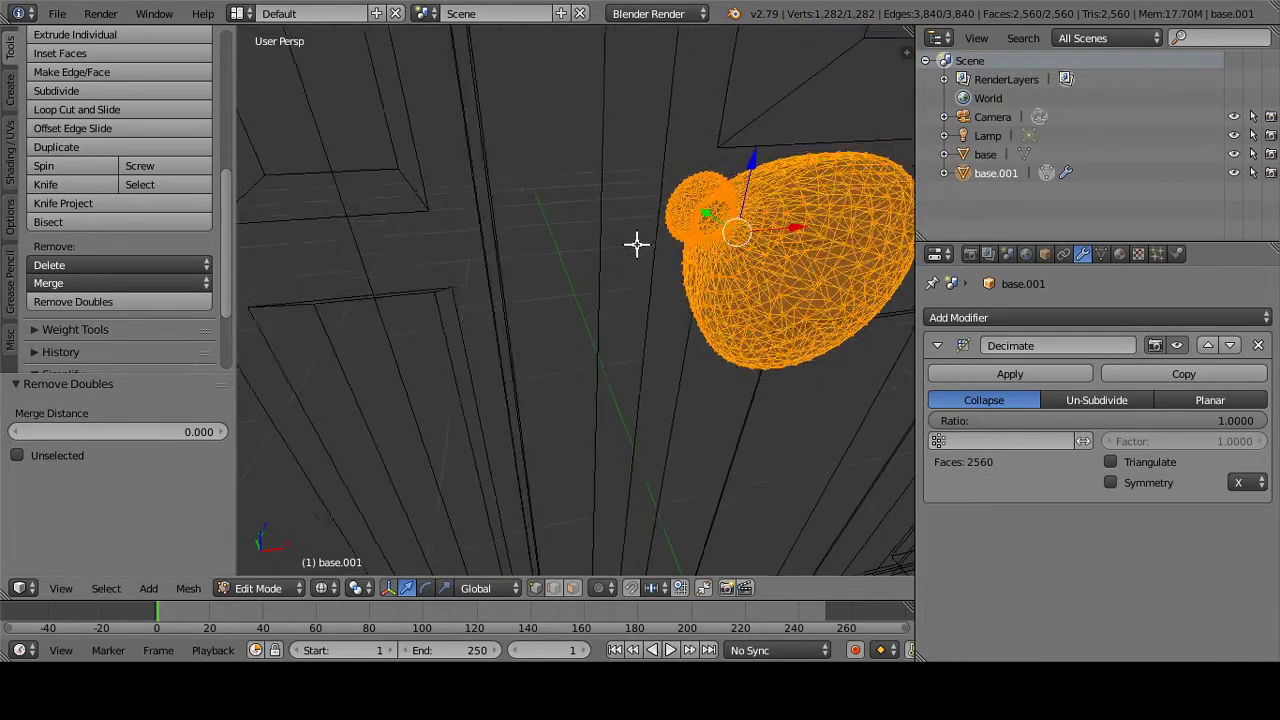
scroll(630, 247, "up", 3)
left_click(352, 588)
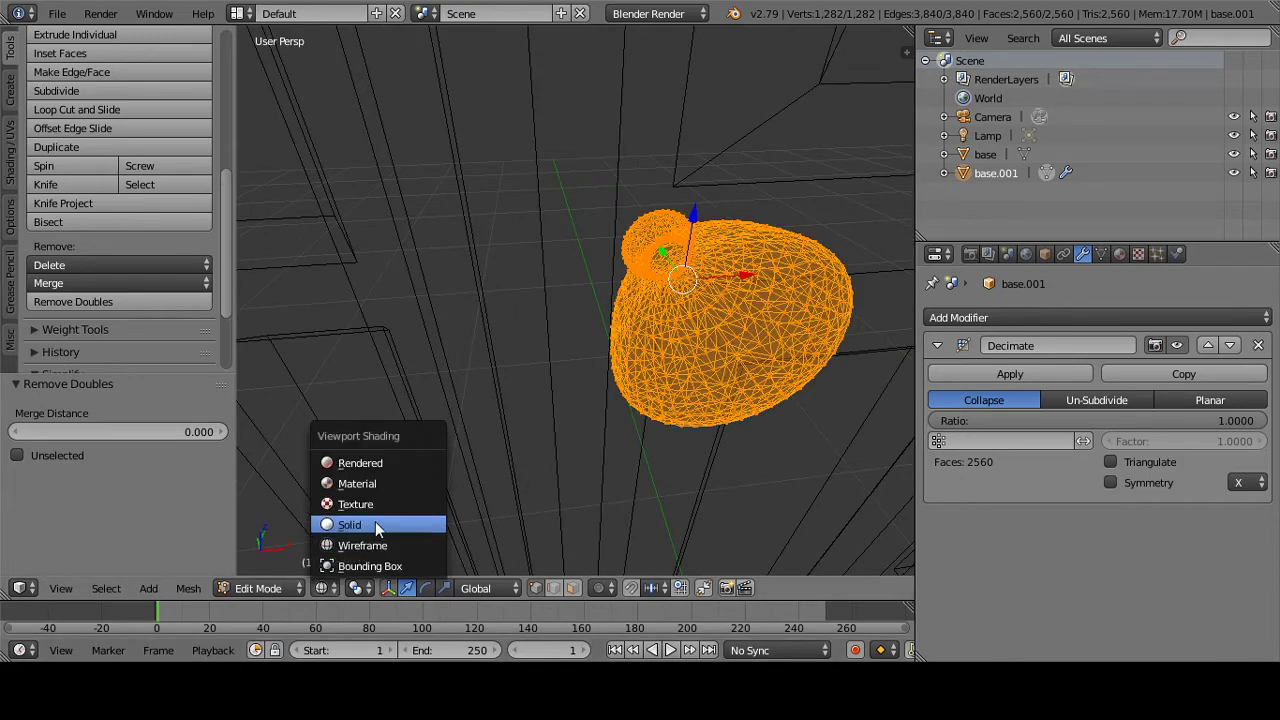
left_click(375, 521)
middle_click_drag(645, 381, 606, 374)
key("ctrl+z")
key("ctrl+shift+z")
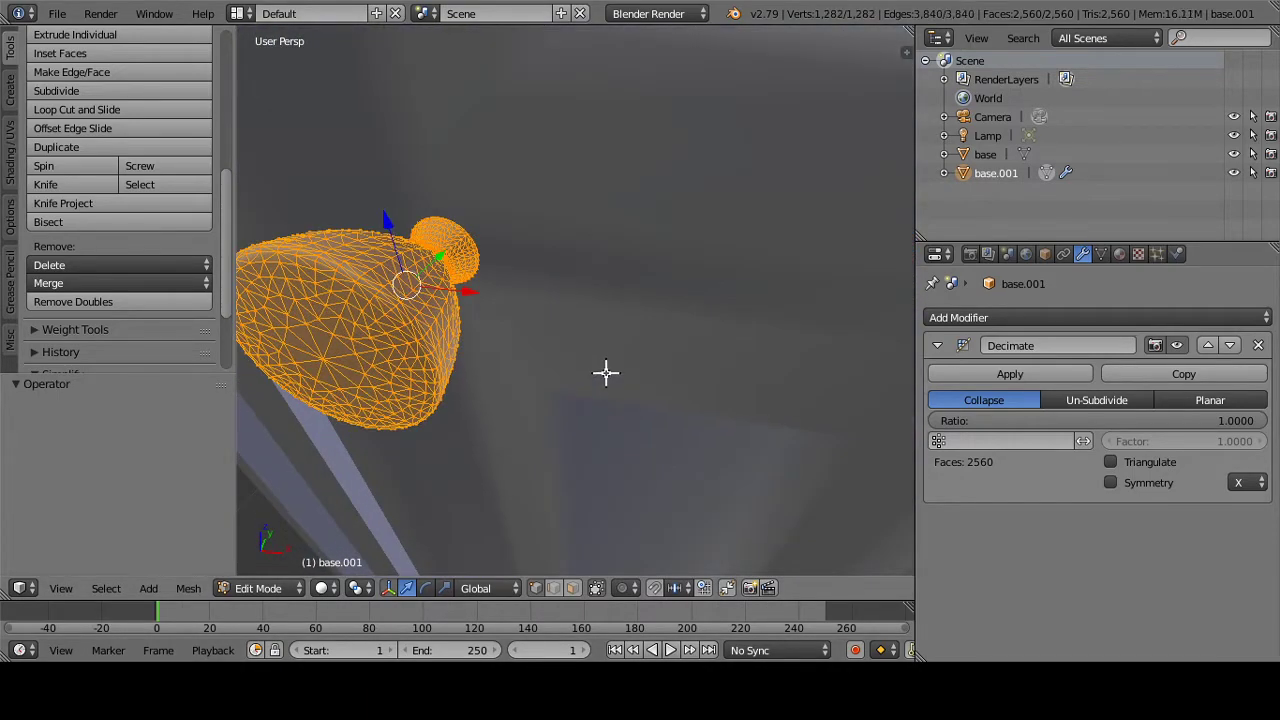
middle_click_drag(510, 380, 546, 363)
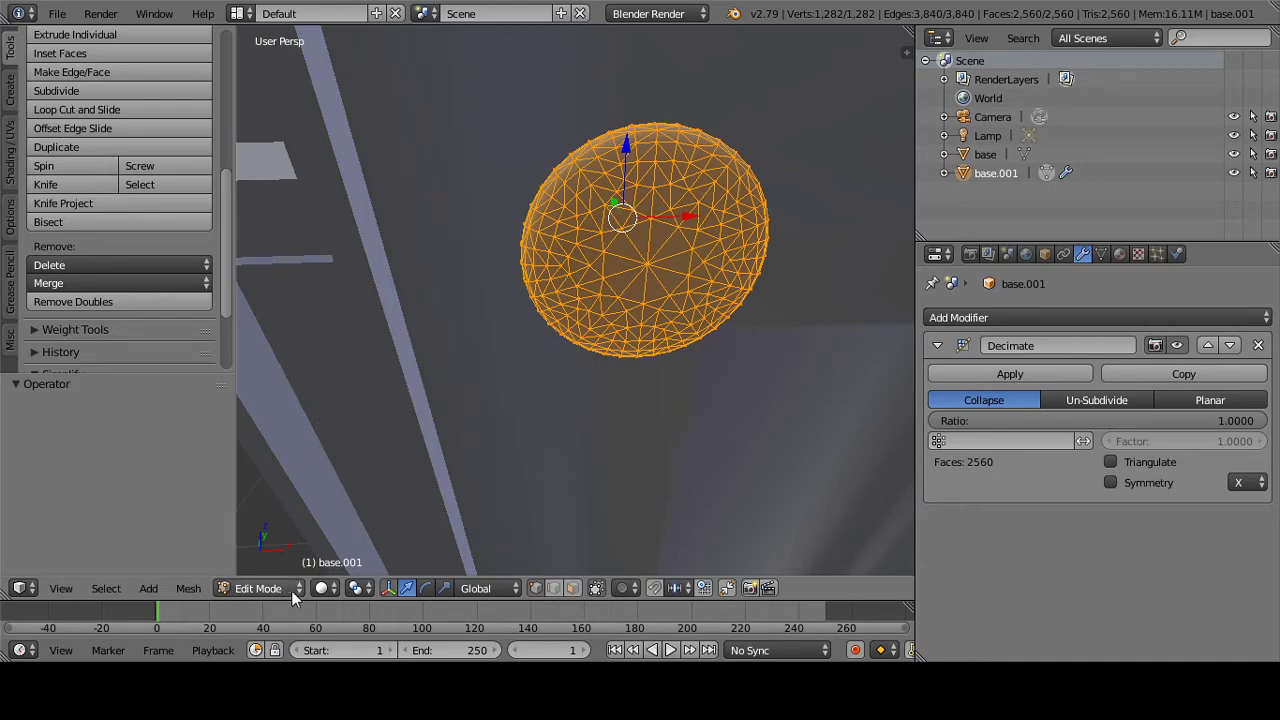
middle_click_drag(360, 436, 363, 452)
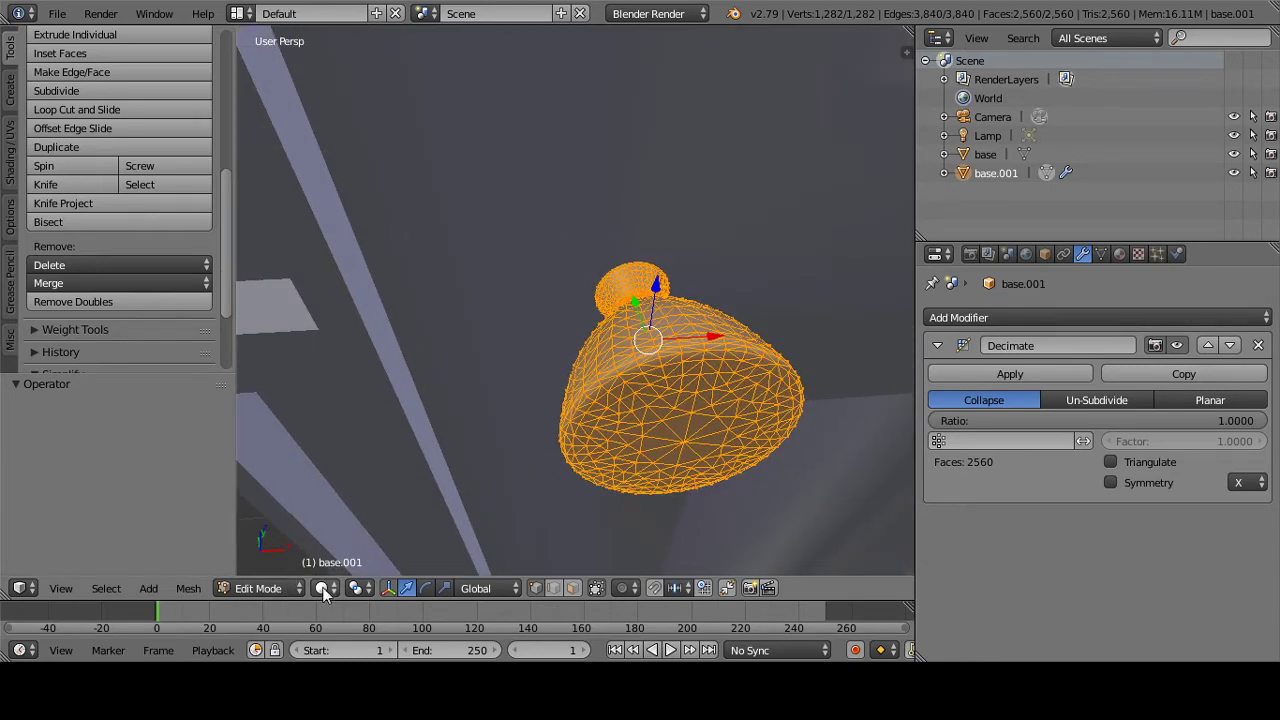
Step: Try the Decimate modifier's Un-Subdivide method with 100 iterations on the doorknob in Object Mode, and switch back to Collapse
left_click(280, 590)
left_click(288, 569)
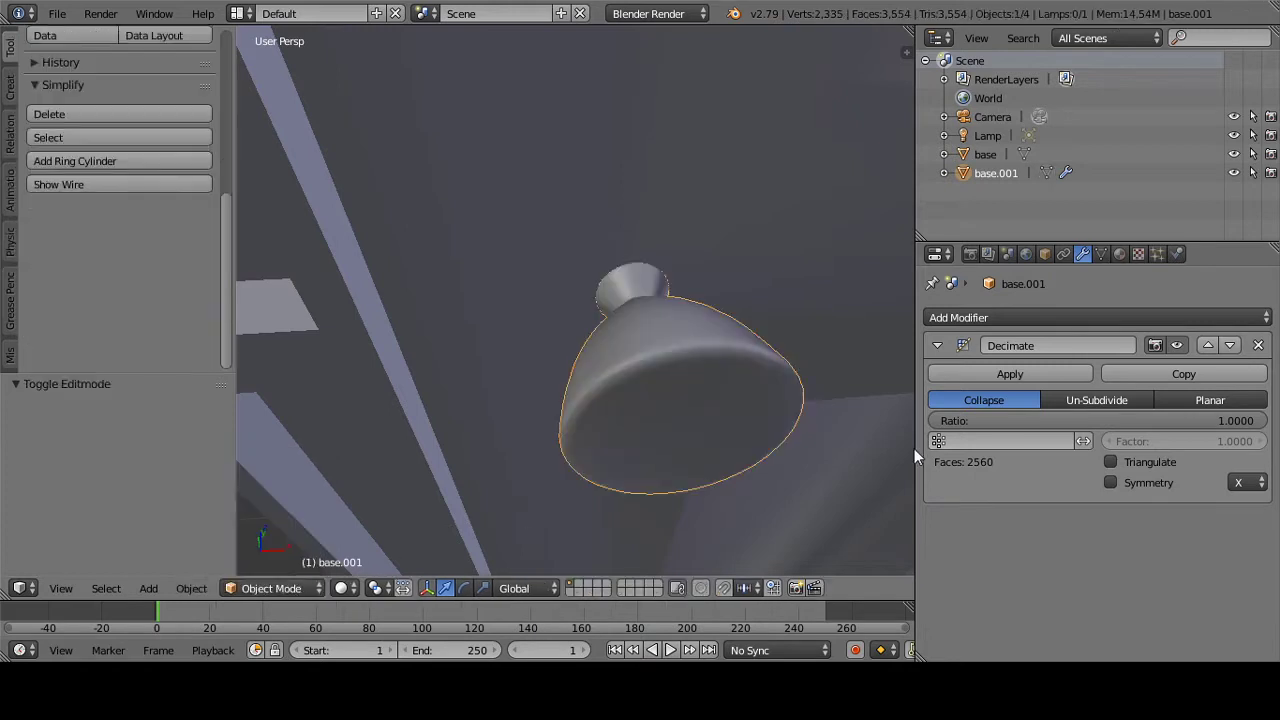
mouse_move(687, 370)
middle_mouse_down()
mouse_move(703, 389)
mouse_move(672, 362)
middle_mouse_up()
left_click(1109, 400)
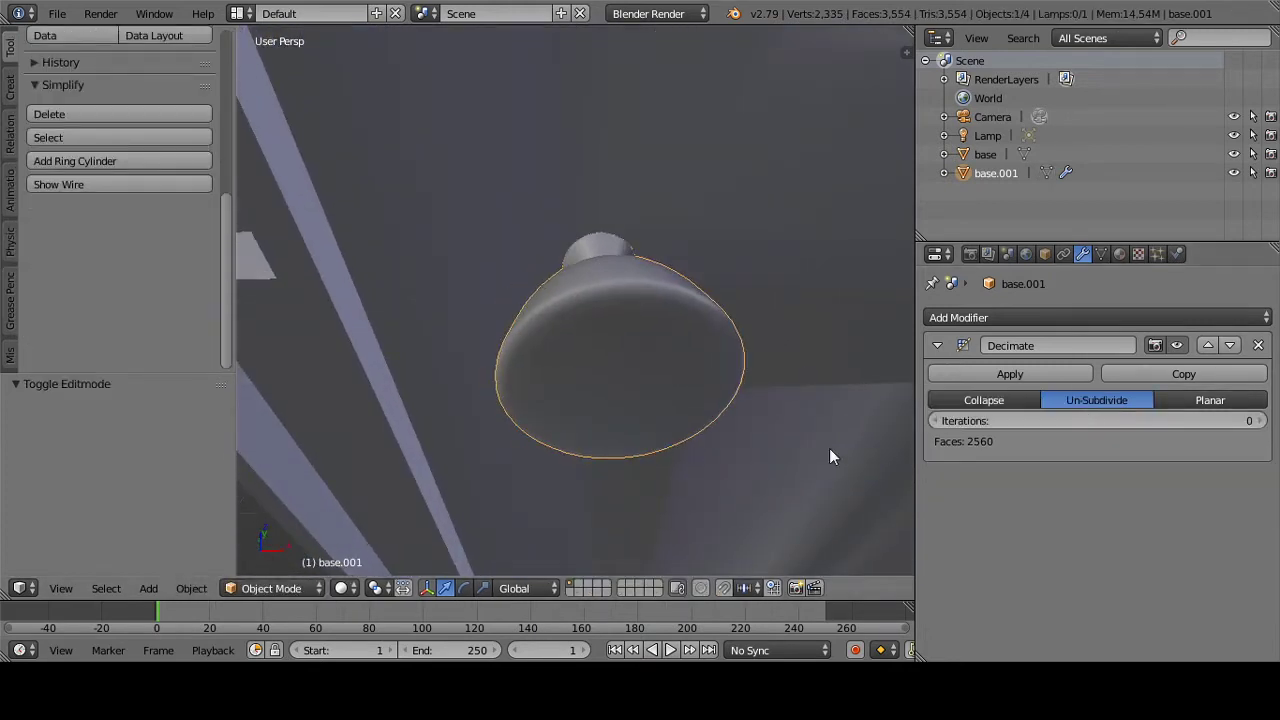
middle_click_drag(666, 429, 697, 437)
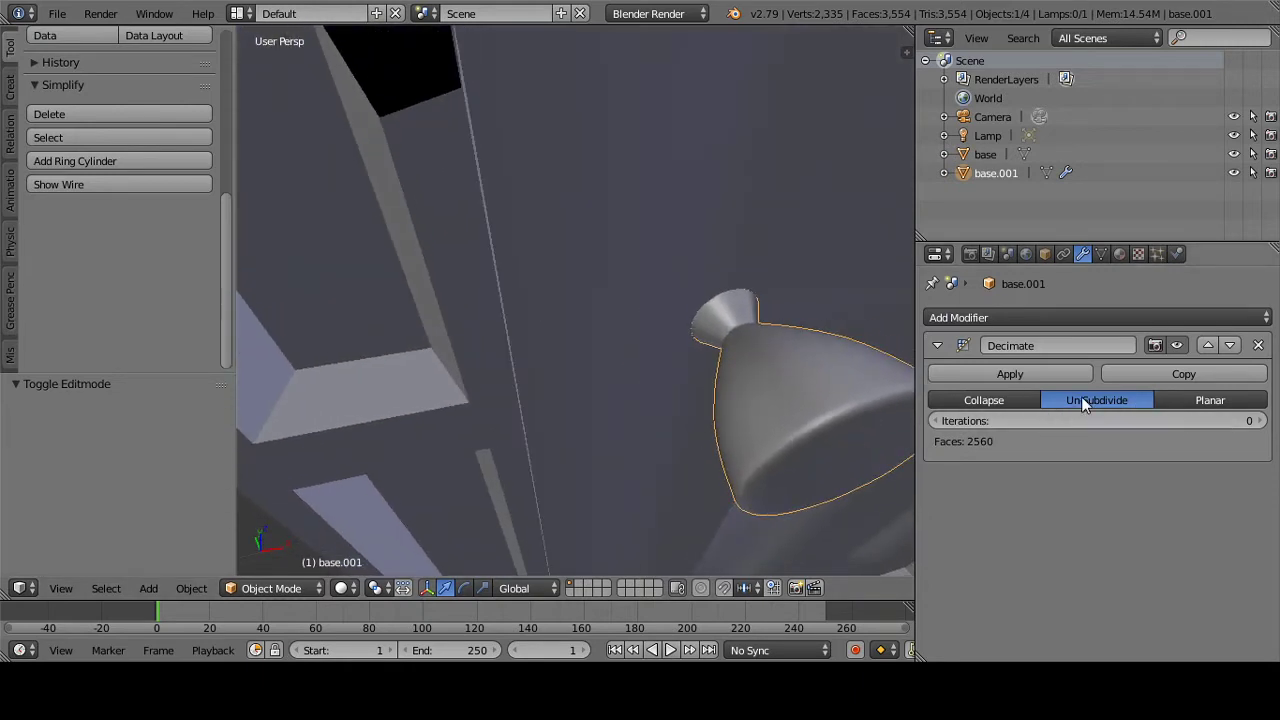
middle_click_drag(836, 436, 1003, 436)
left_click_drag(966, 421, 1040, 421)
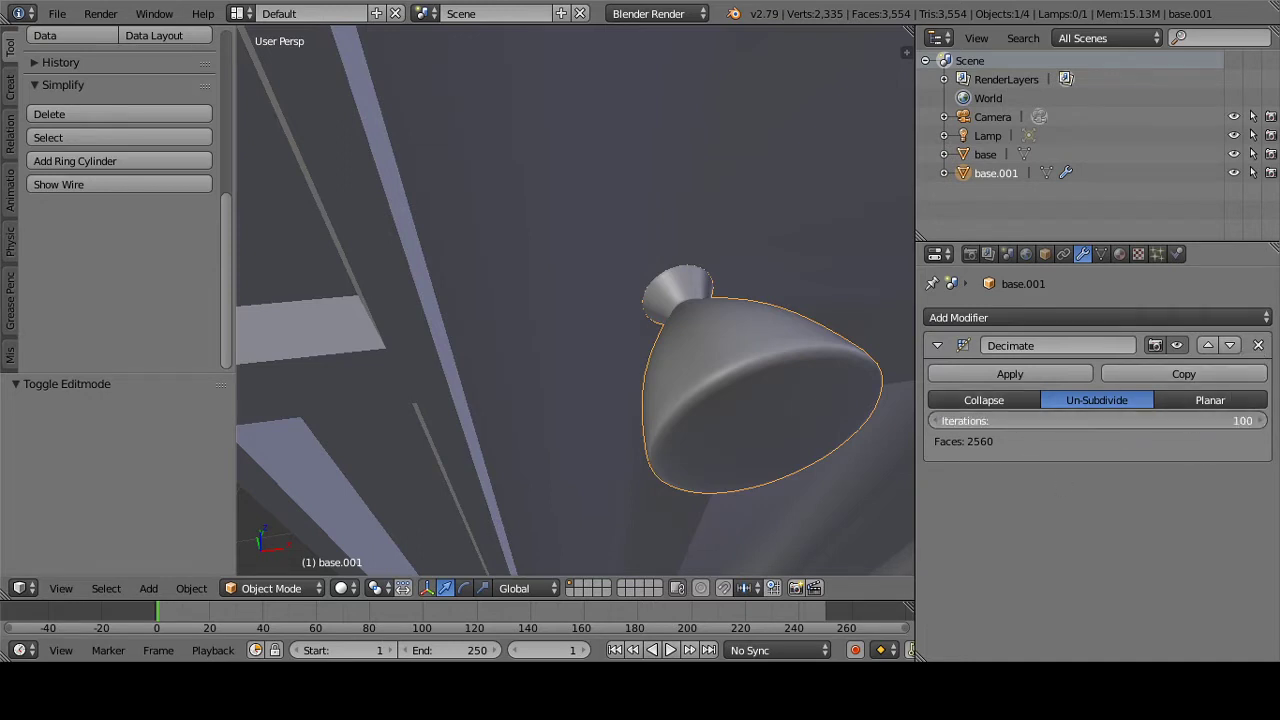
left_click(992, 399)
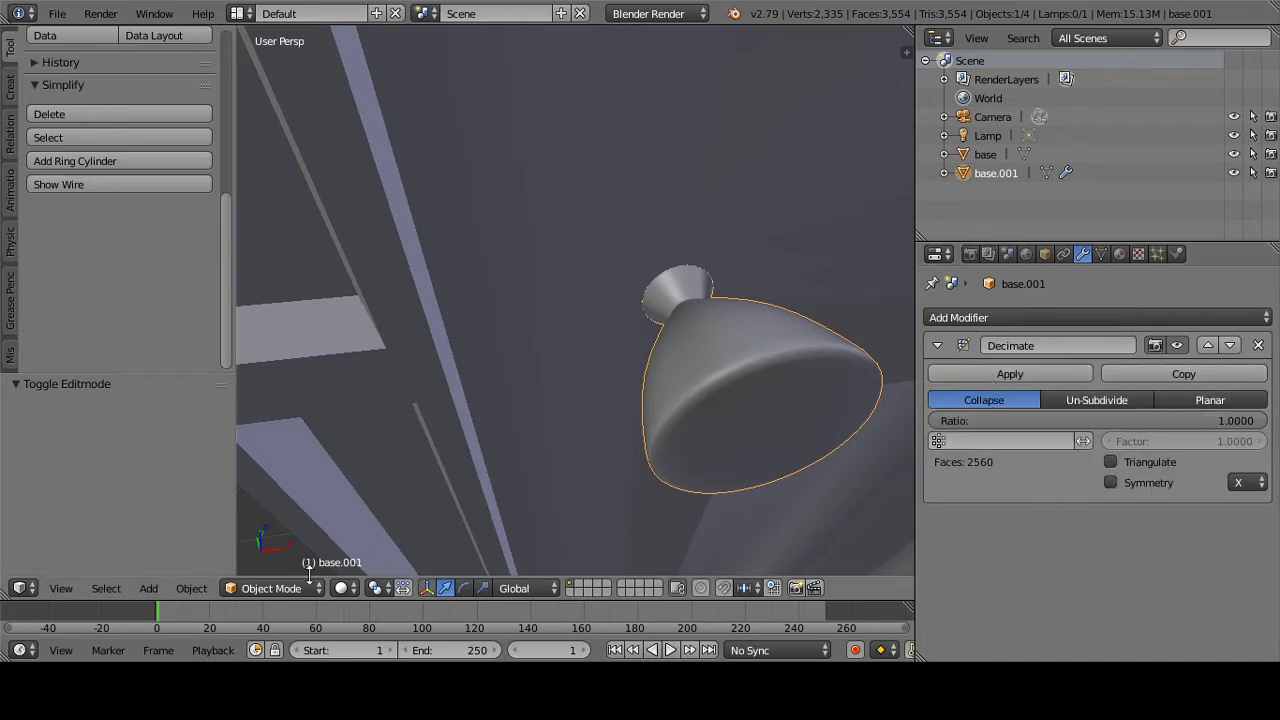
Step: Run Limited Dissolve on the whole doorknob mesh in Edit Mode to simplify its flat areas
left_click(280, 588)
left_click(282, 543)
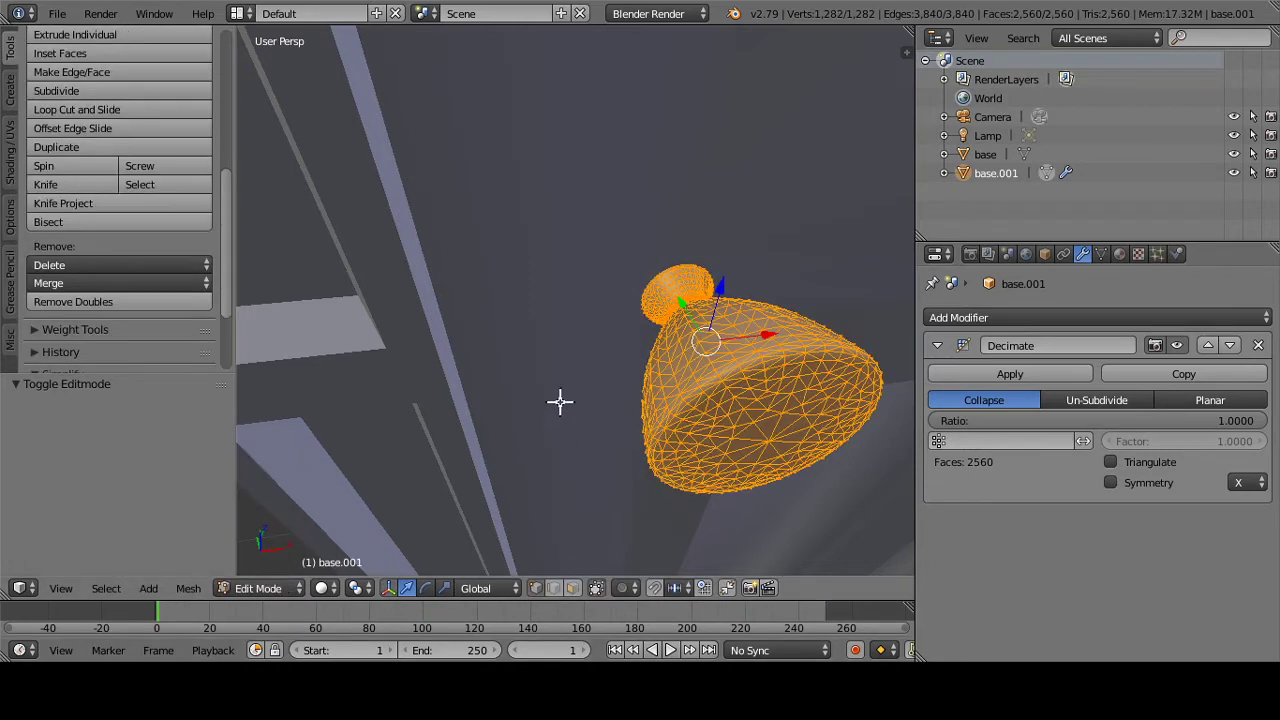
middle_click_drag(560, 402, 549, 401)
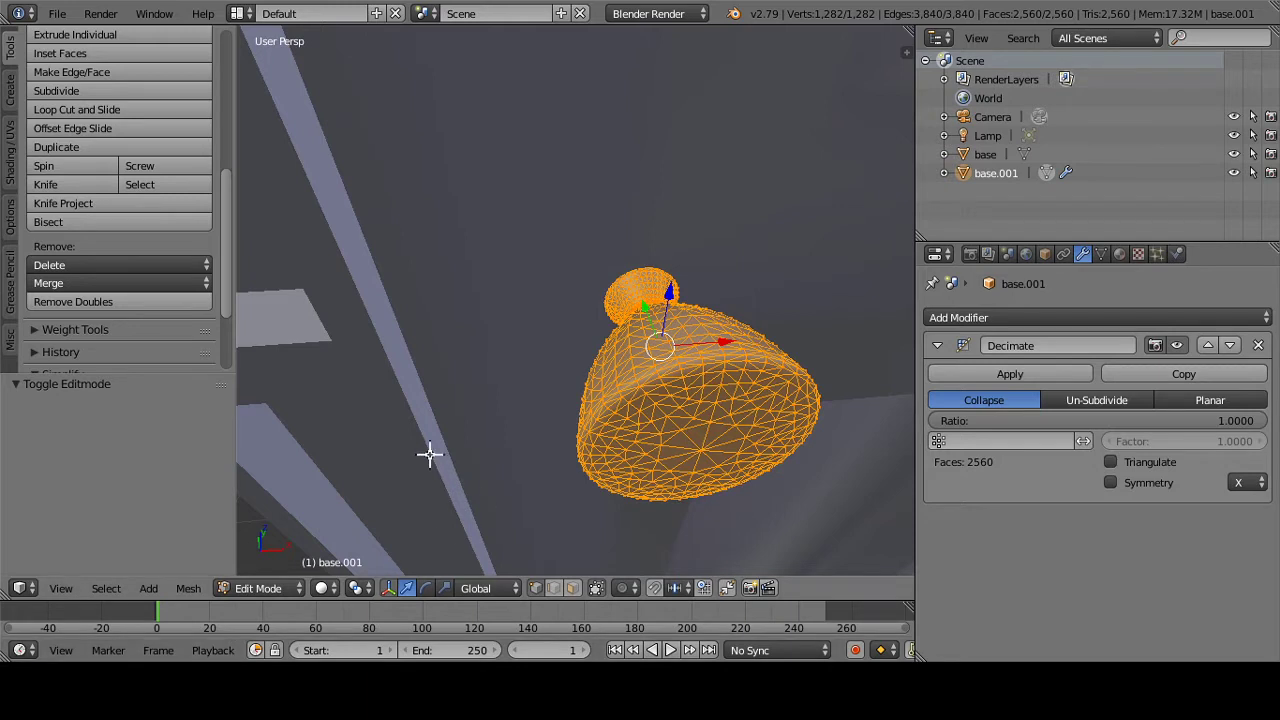
left_click(188, 590)
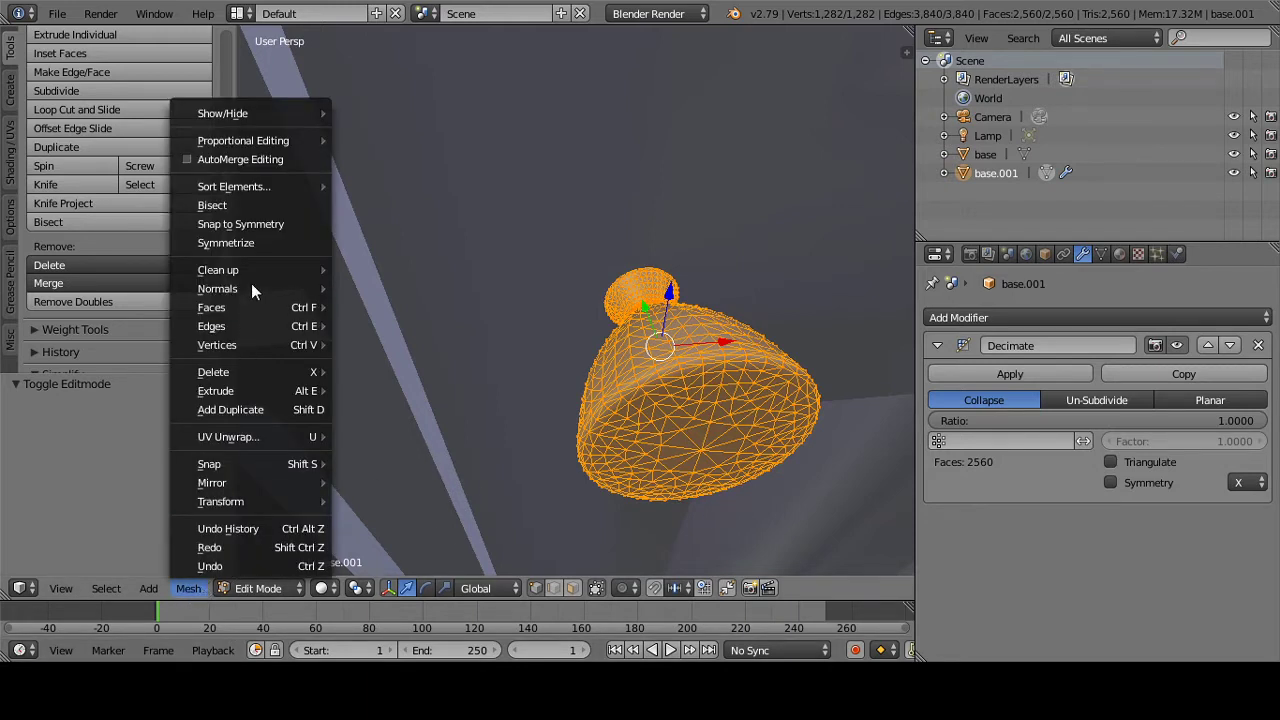
mouse_move(261, 270)
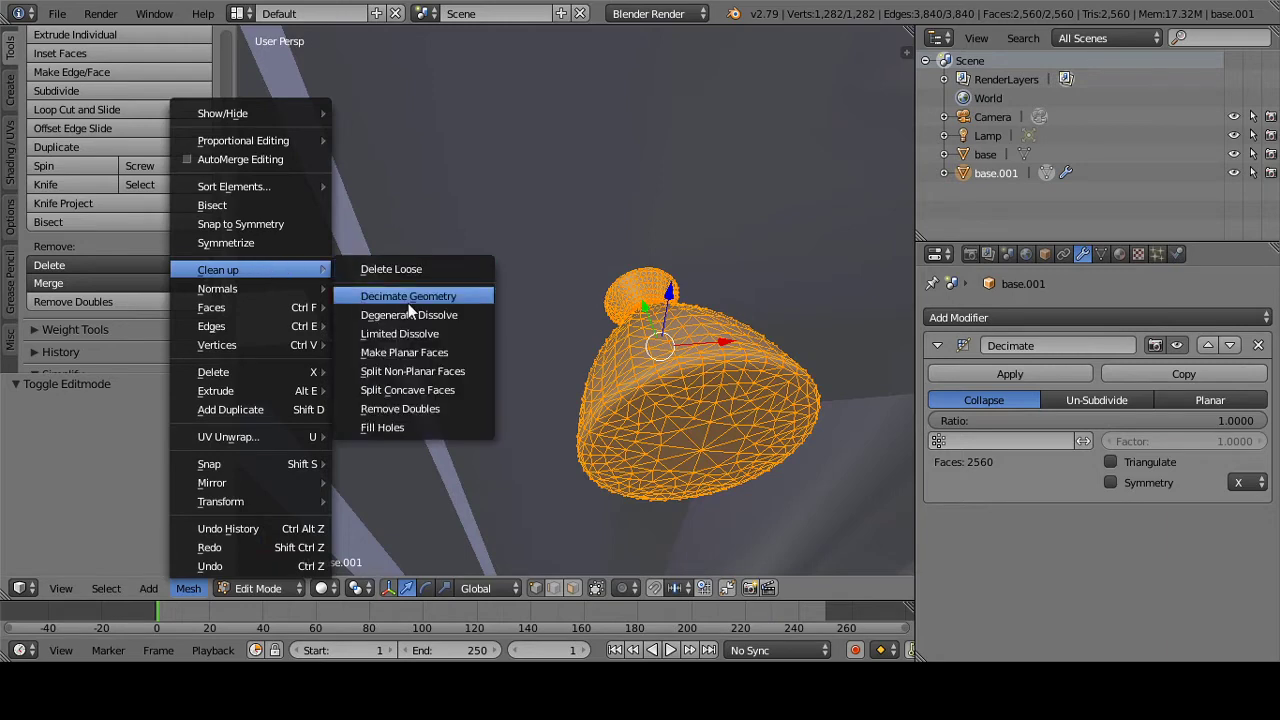
left_click(412, 333)
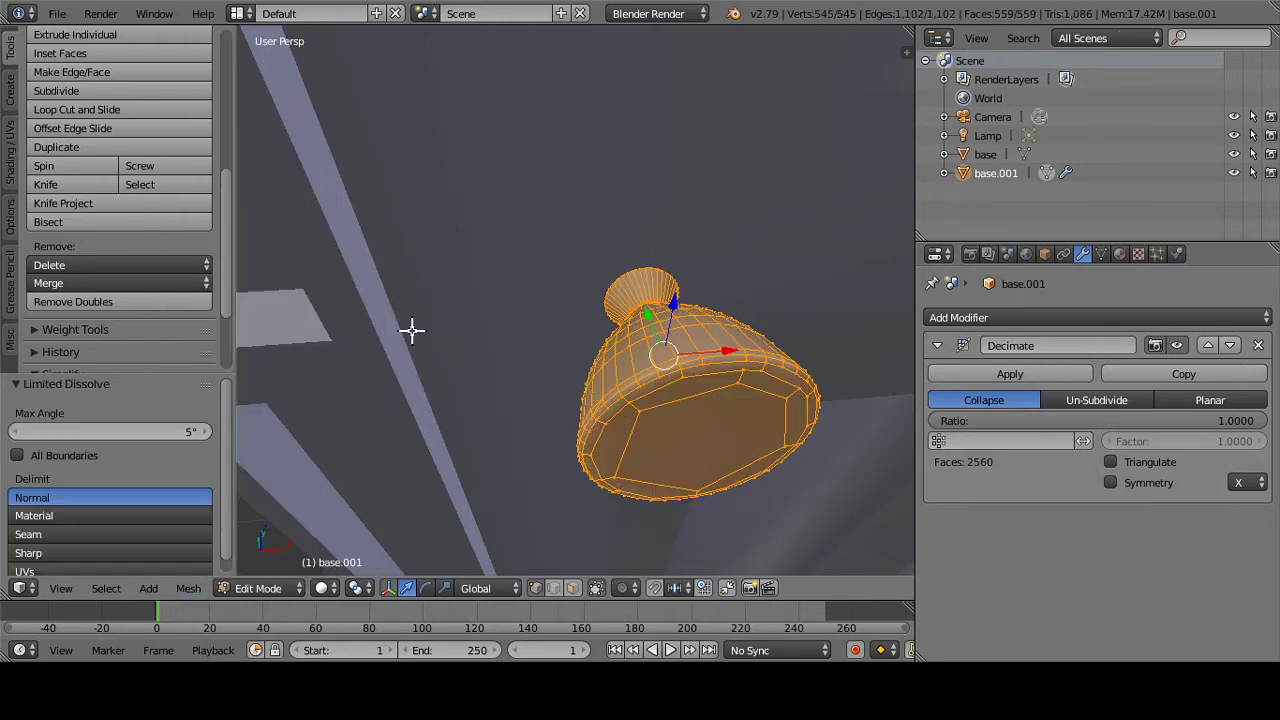
Step: Examine the dissolved doorknob mesh from several angles and check its face count in Object Mode
middle_click_drag(412, 330, 516, 375)
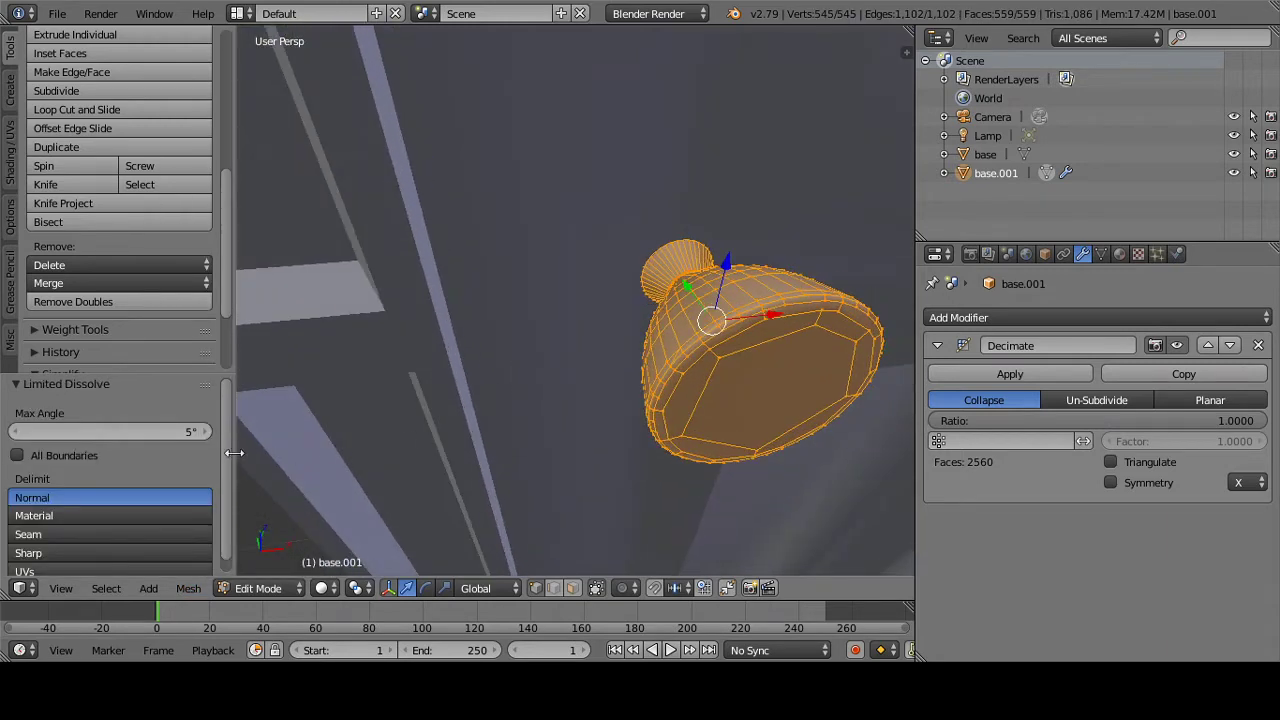
middle_click_drag(686, 354, 620, 377)
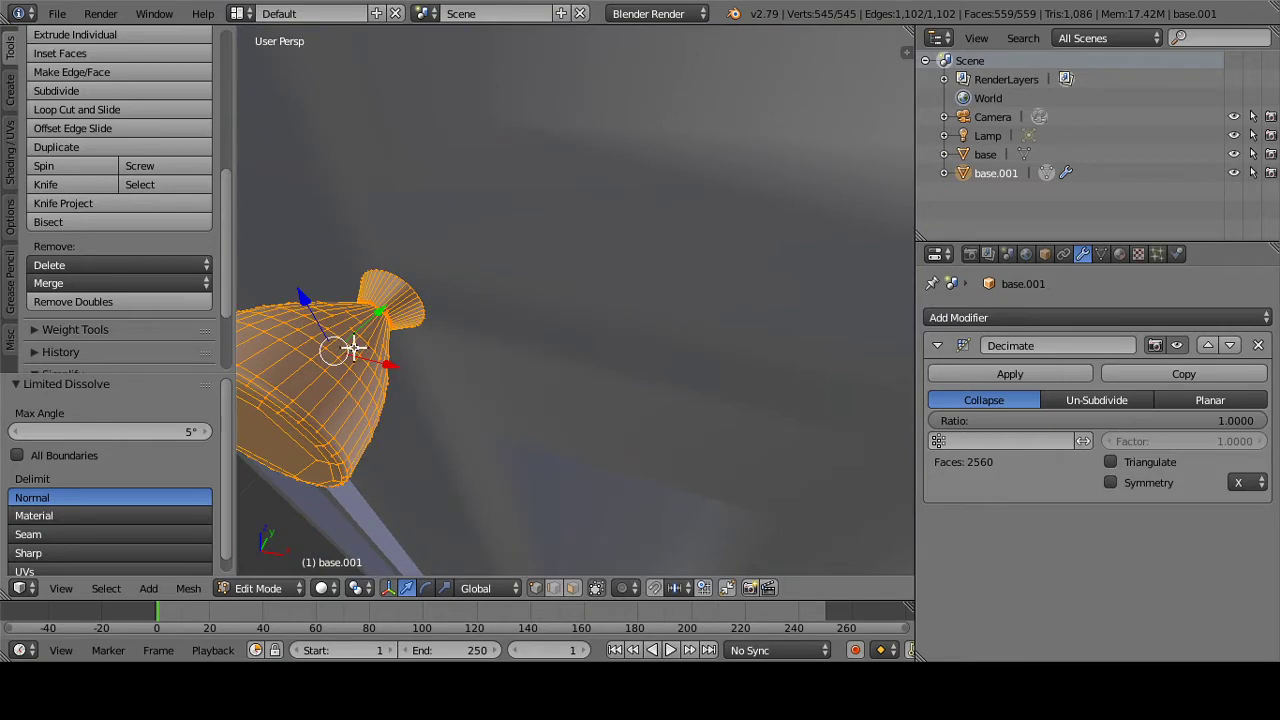
middle_click_drag(353, 346, 377, 337)
scroll(220, 425, "down", 1)
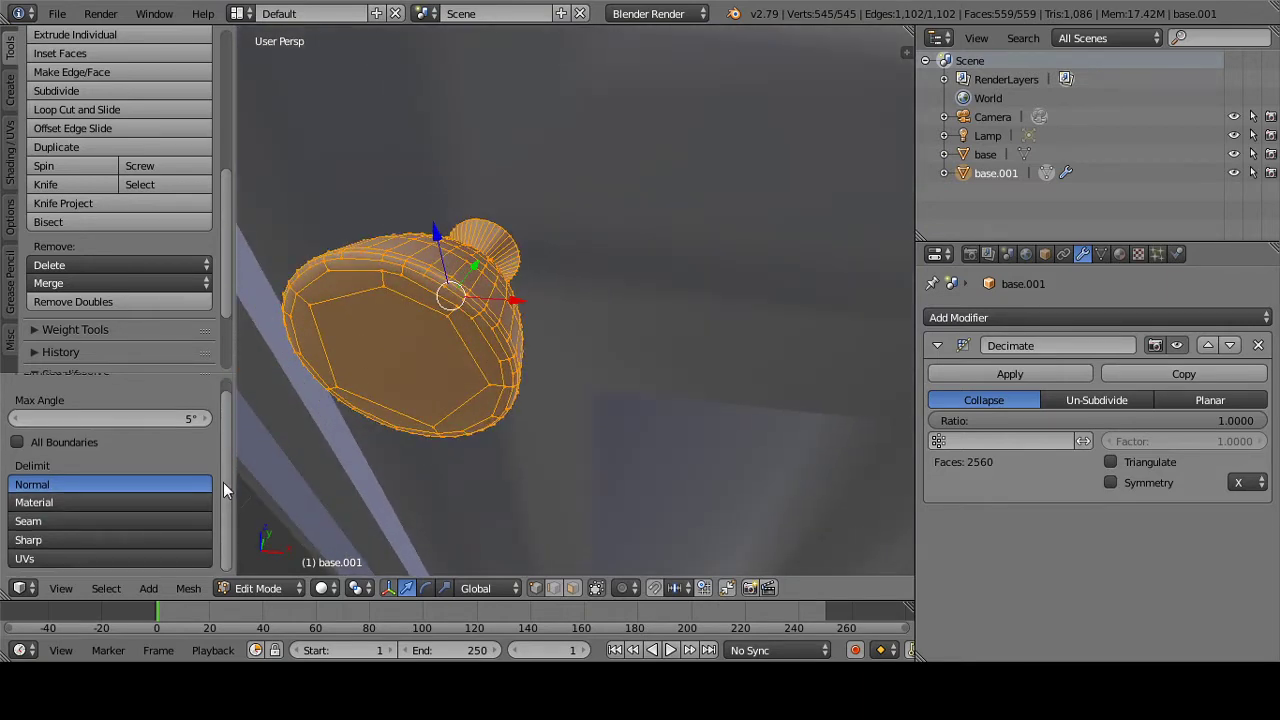
middle_click_drag(367, 464, 380, 390)
mouse_move(287, 565)
middle_mouse_down()
mouse_move(457, 323)
mouse_move(296, 565)
middle_mouse_up()
middle_click_drag(476, 336, 484, 352)
middle_click_drag(617, 380, 320, 560)
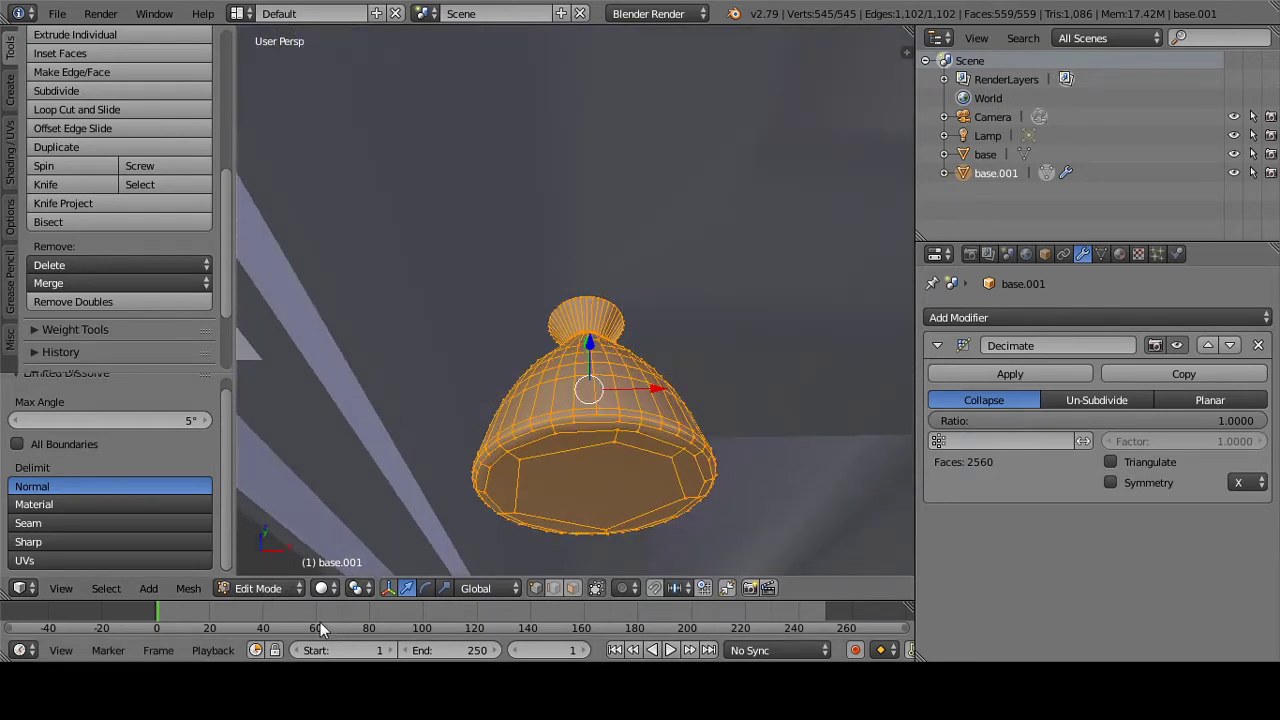
left_click(282, 587)
left_click(270, 566)
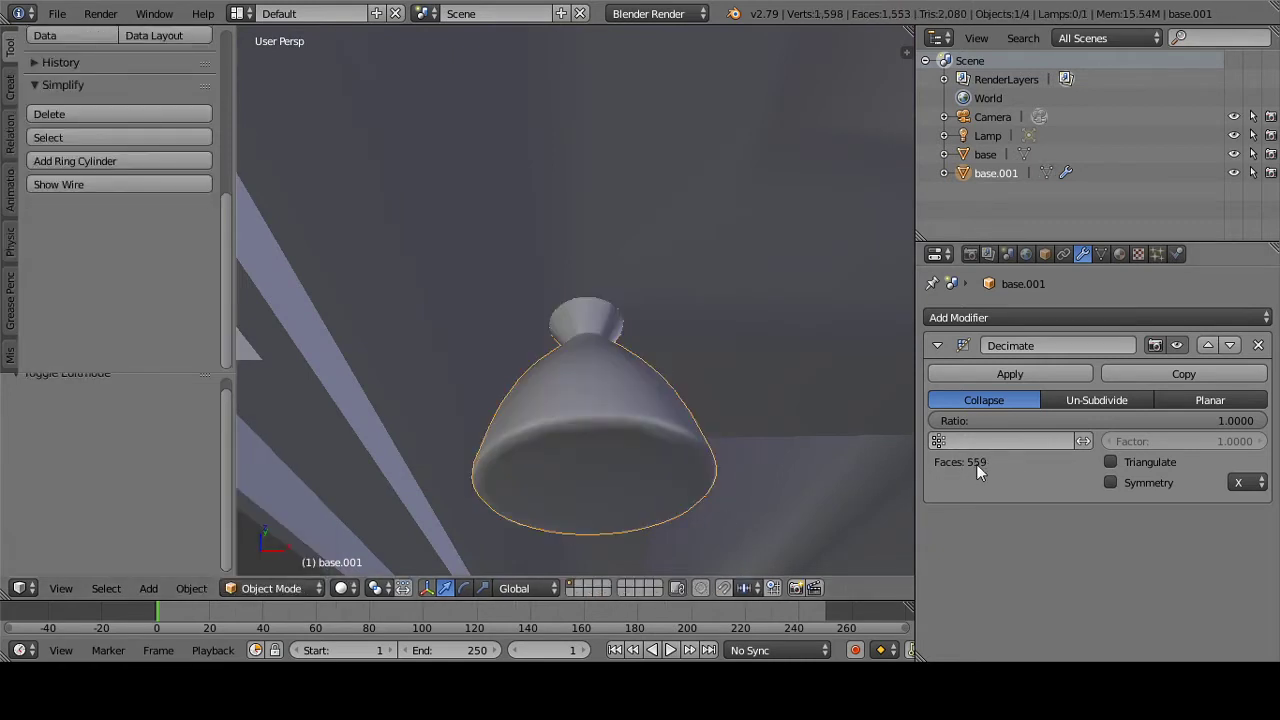
Step: Put the doorknob back in Edit Mode and triangulate all of its faces
left_click(271, 588)
left_click(250, 545)
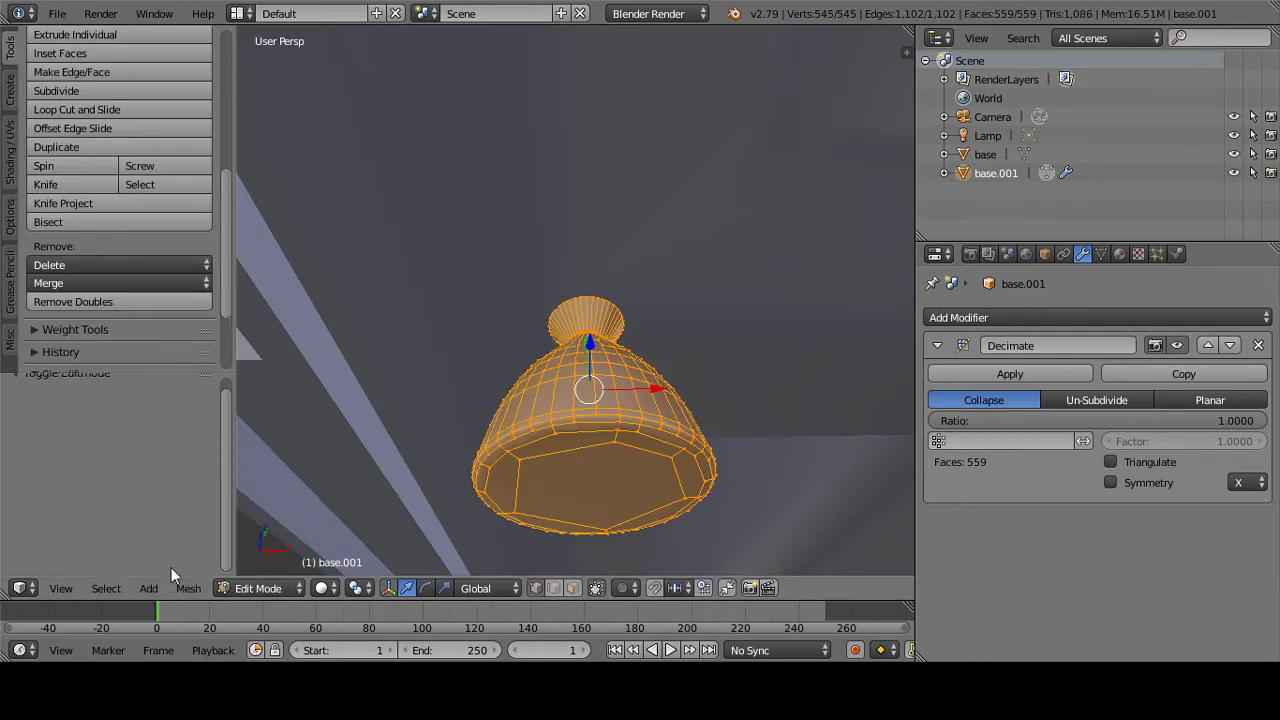
left_click(187, 588)
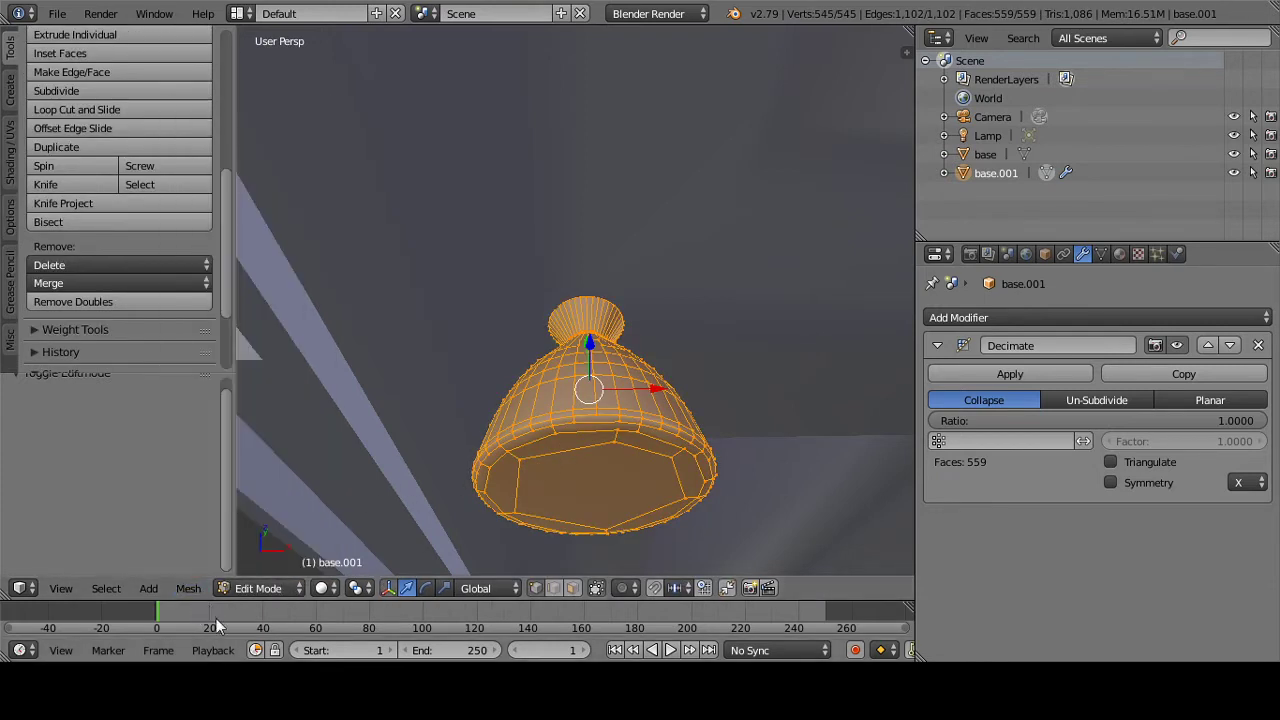
left_click(190, 589)
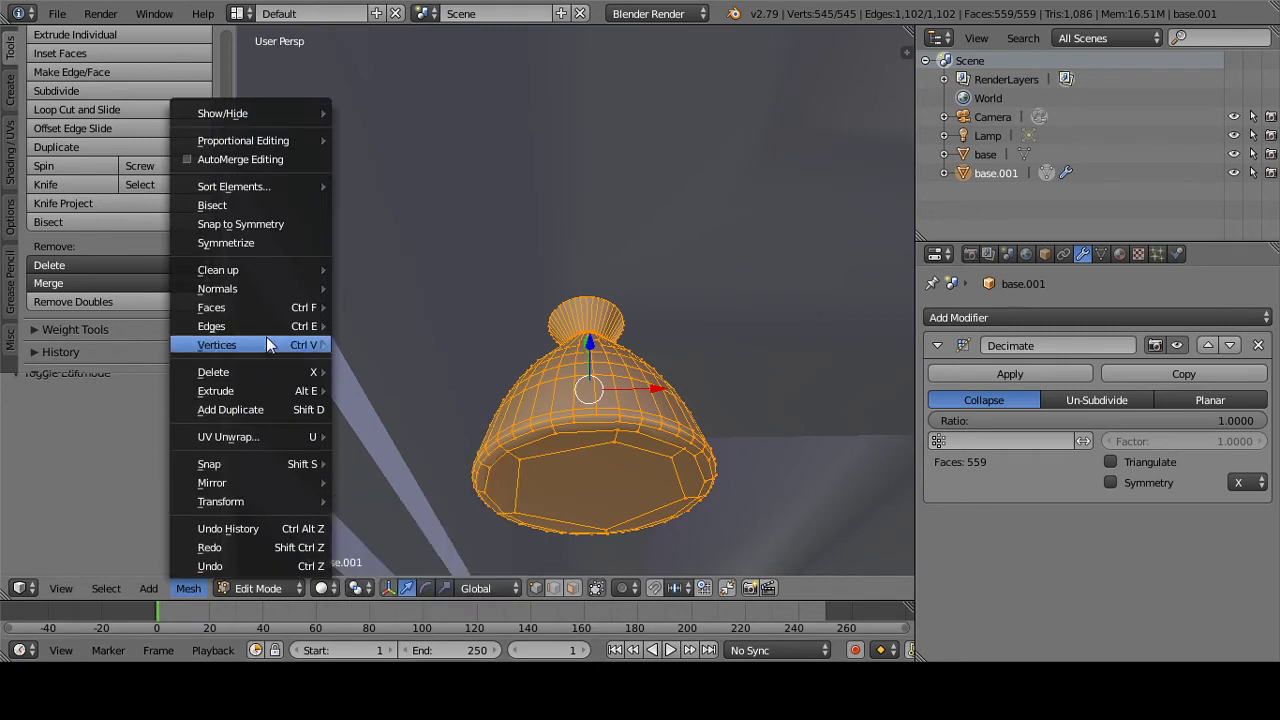
mouse_move(292, 268)
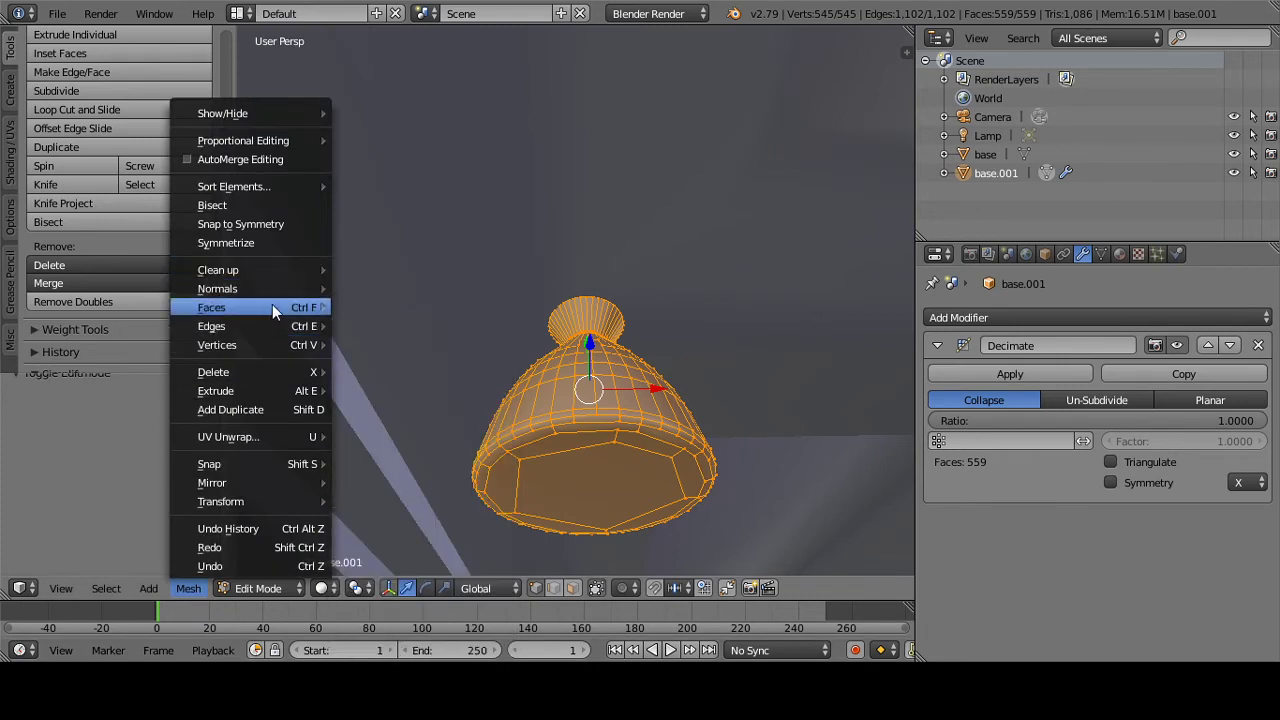
mouse_move(275, 303)
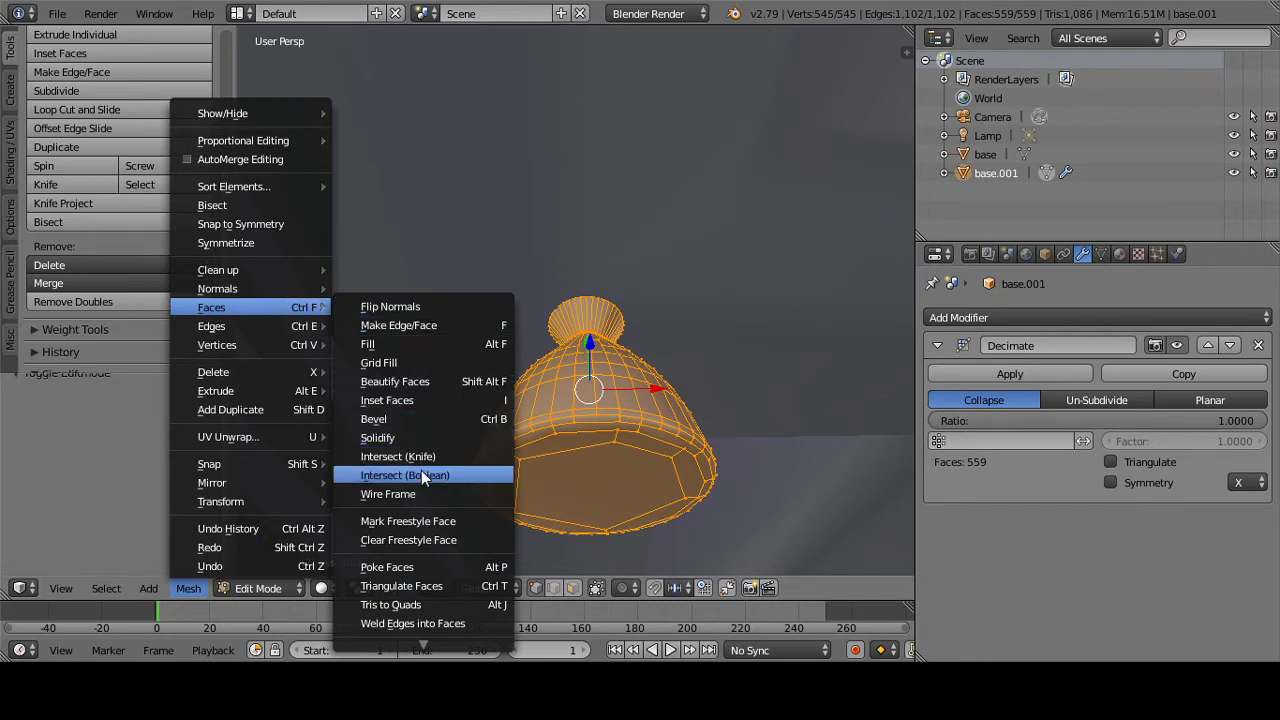
left_click(418, 592)
middle_click_drag(463, 417, 428, 430)
Step: Return the doorknob to Object Mode and check its shading from several angles
left_click(266, 588)
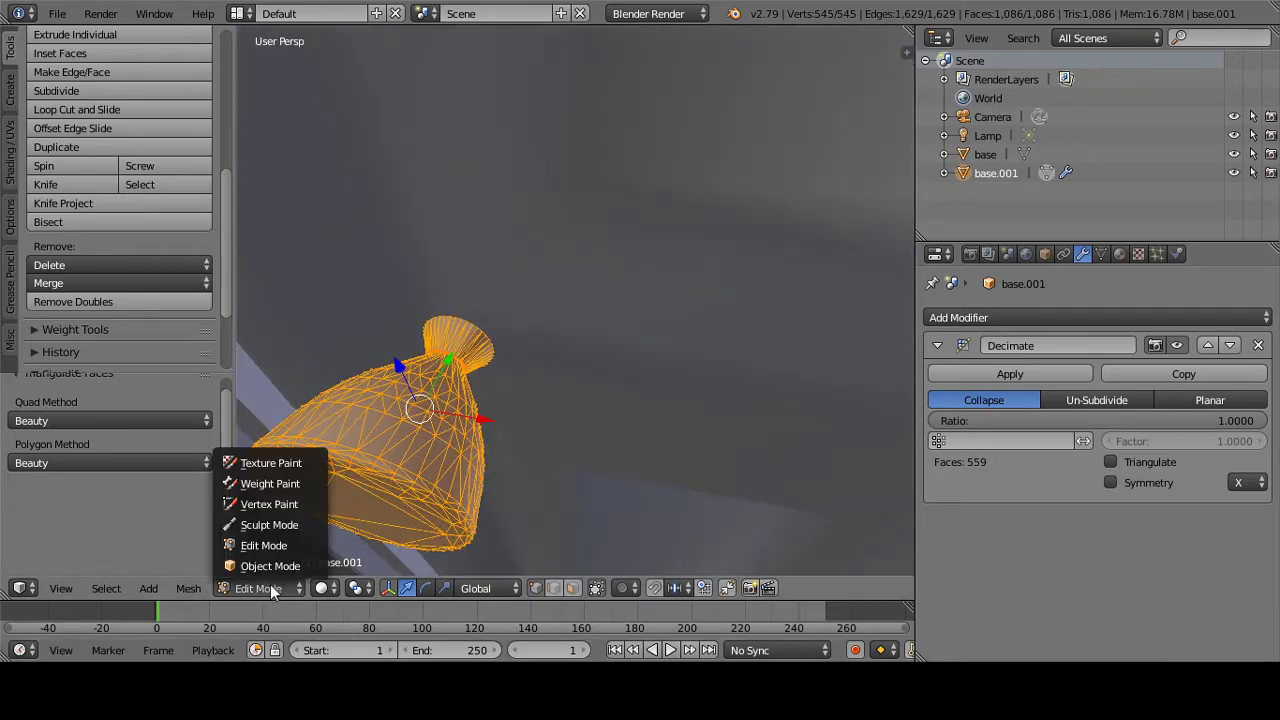
left_click(270, 566)
mouse_move(707, 411)
middle_mouse_down()
mouse_move(709, 430)
mouse_move(739, 408)
mouse_move(719, 416)
middle_mouse_up()
middle_click_drag(657, 372, 687, 428)
middle_click_drag(802, 416, 797, 415)
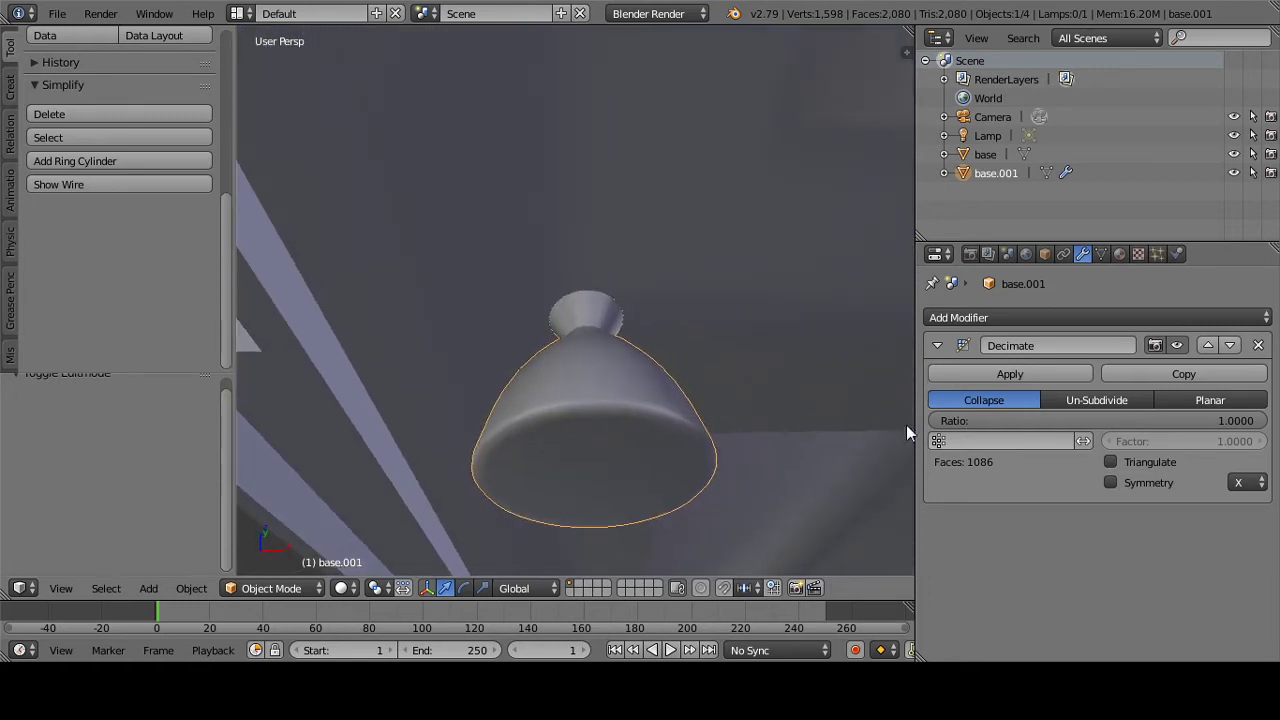
Step: Enable Triangulate on the doorknob's Decimate modifier and lower its Collapse ratio to 0.6487
left_click(1110, 462)
middle_click_drag(730, 468, 720, 430)
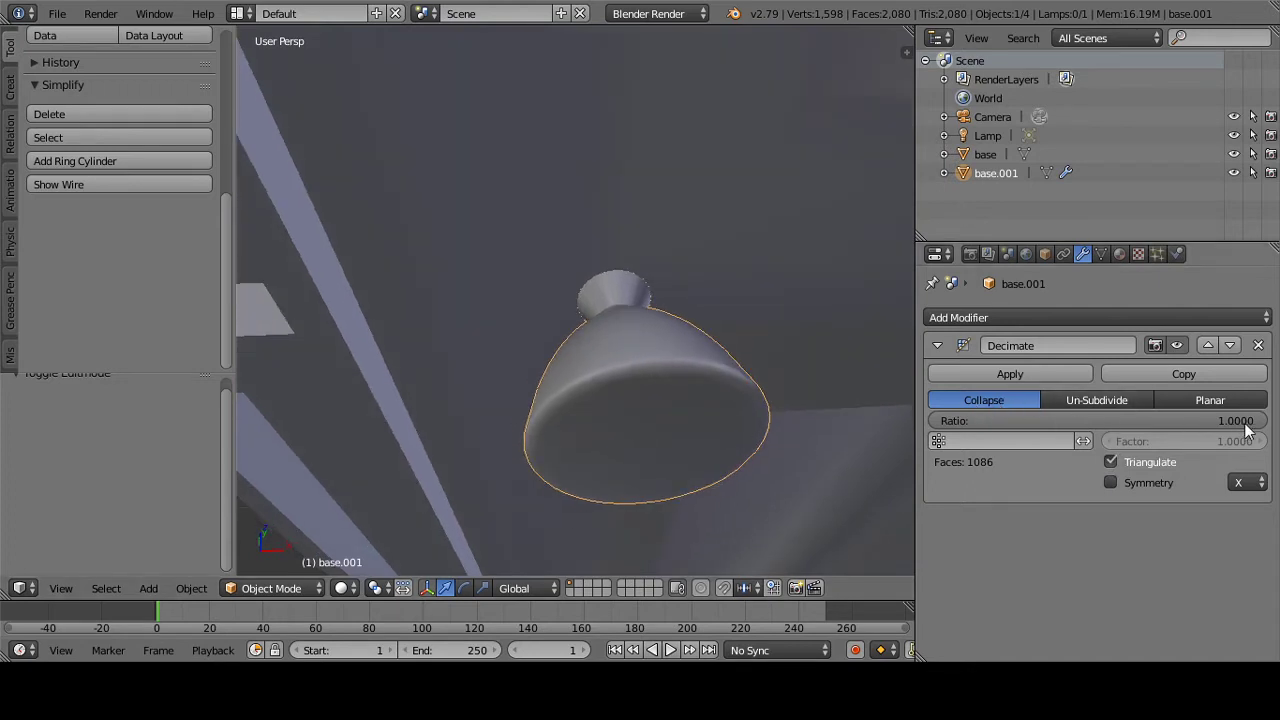
left_click_drag(1252, 428, 955, 428)
middle_click_drag(714, 389, 909, 443)
left_click_drag(940, 421, 1183, 421)
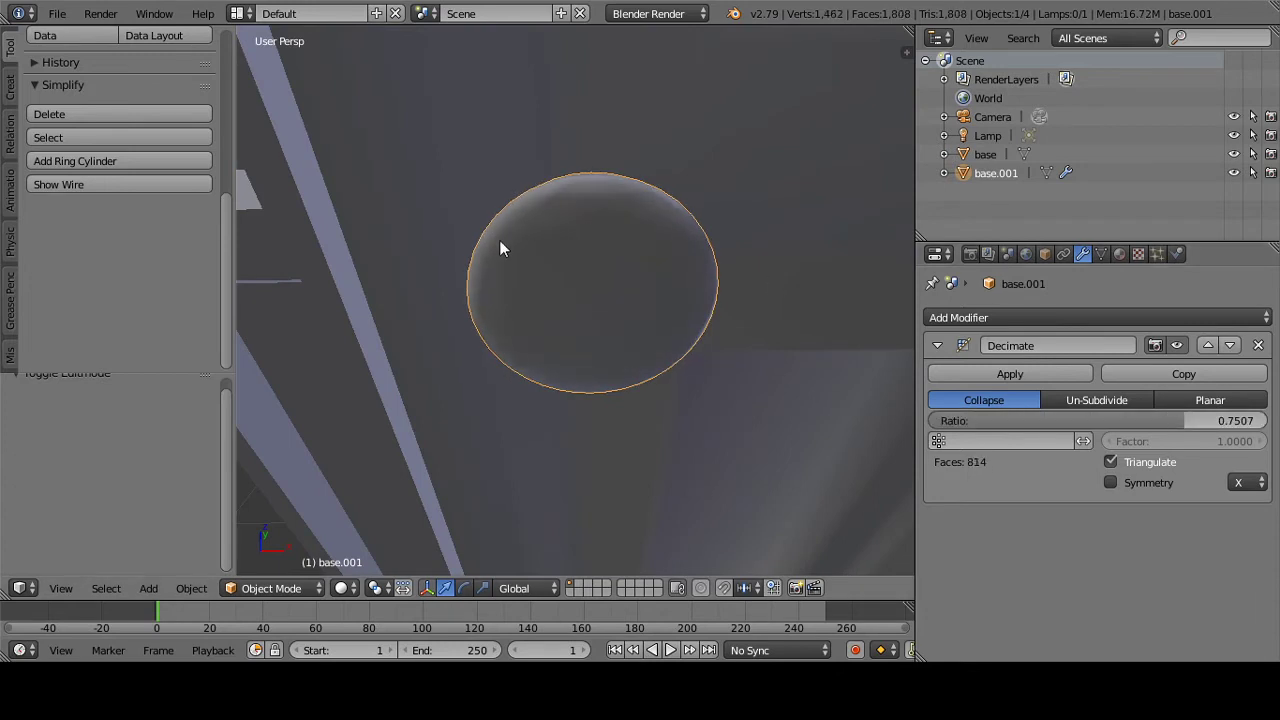
middle_click_drag(499, 243, 517, 300)
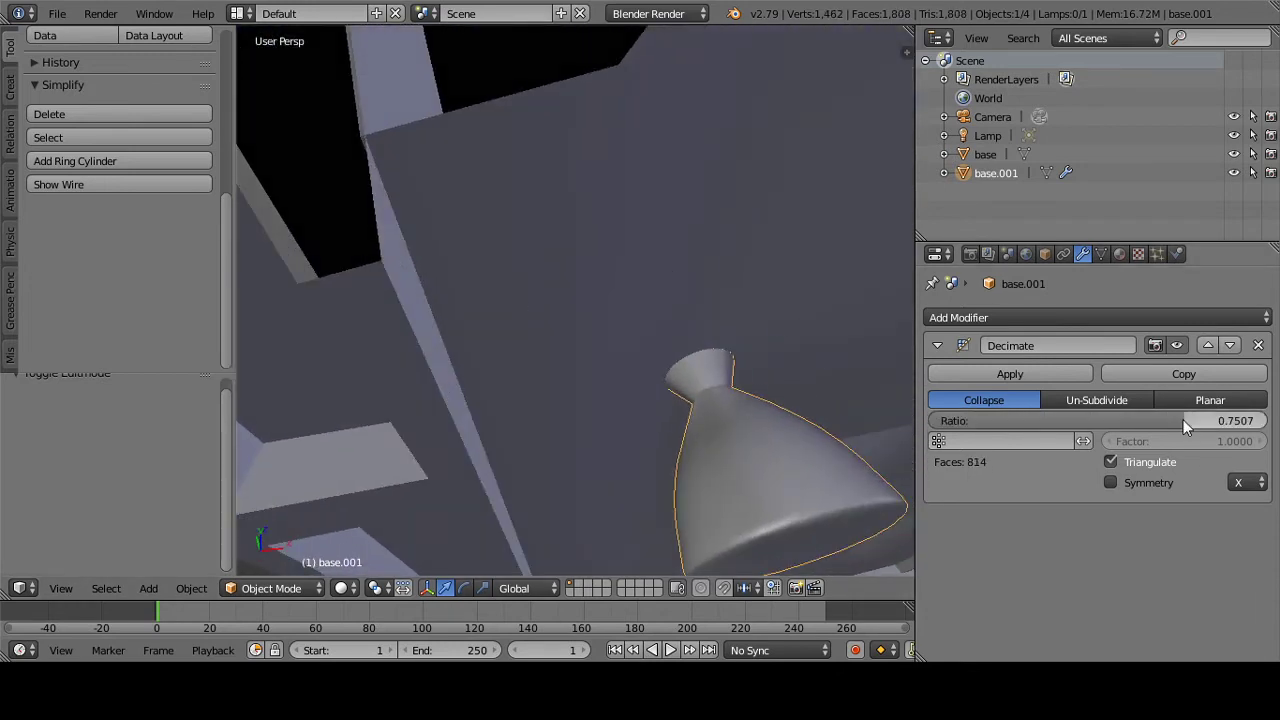
left_click_drag(1183, 421, 1149, 421)
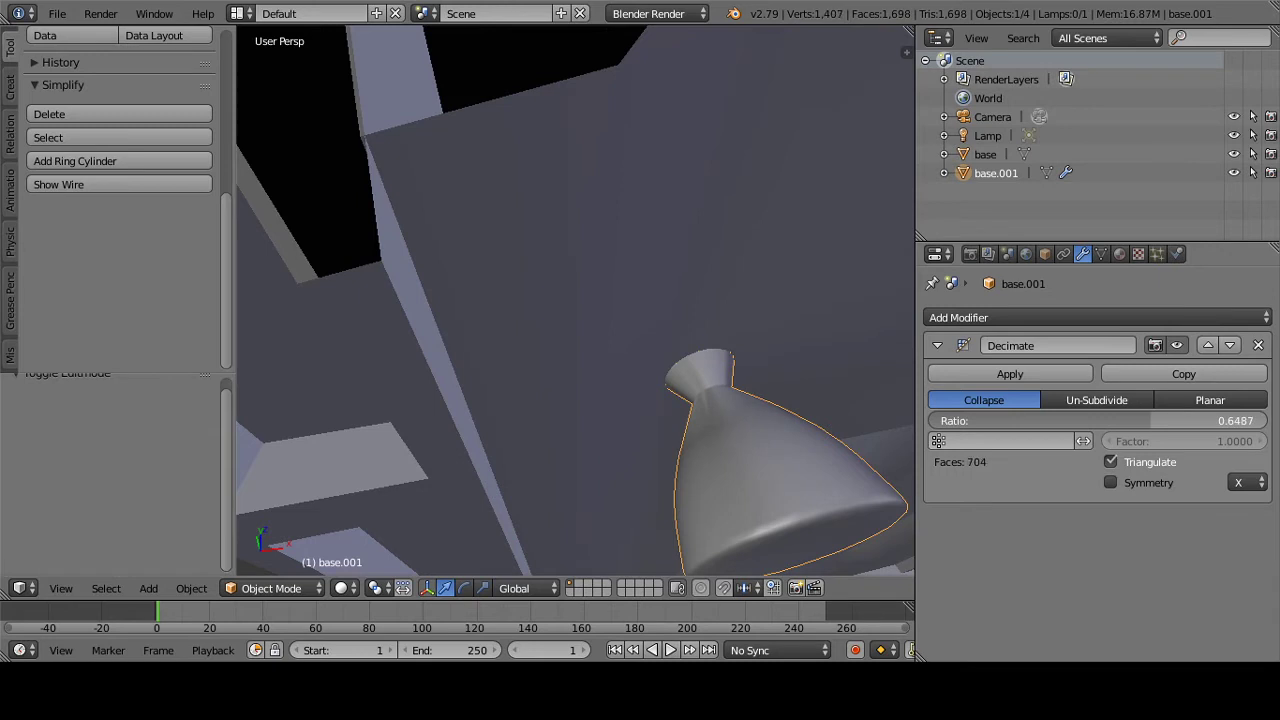
Step: Inspect the decimated doorknob from several angles and switch the viewport shading to Wireframe
middle_click_drag(760, 460, 648, 470)
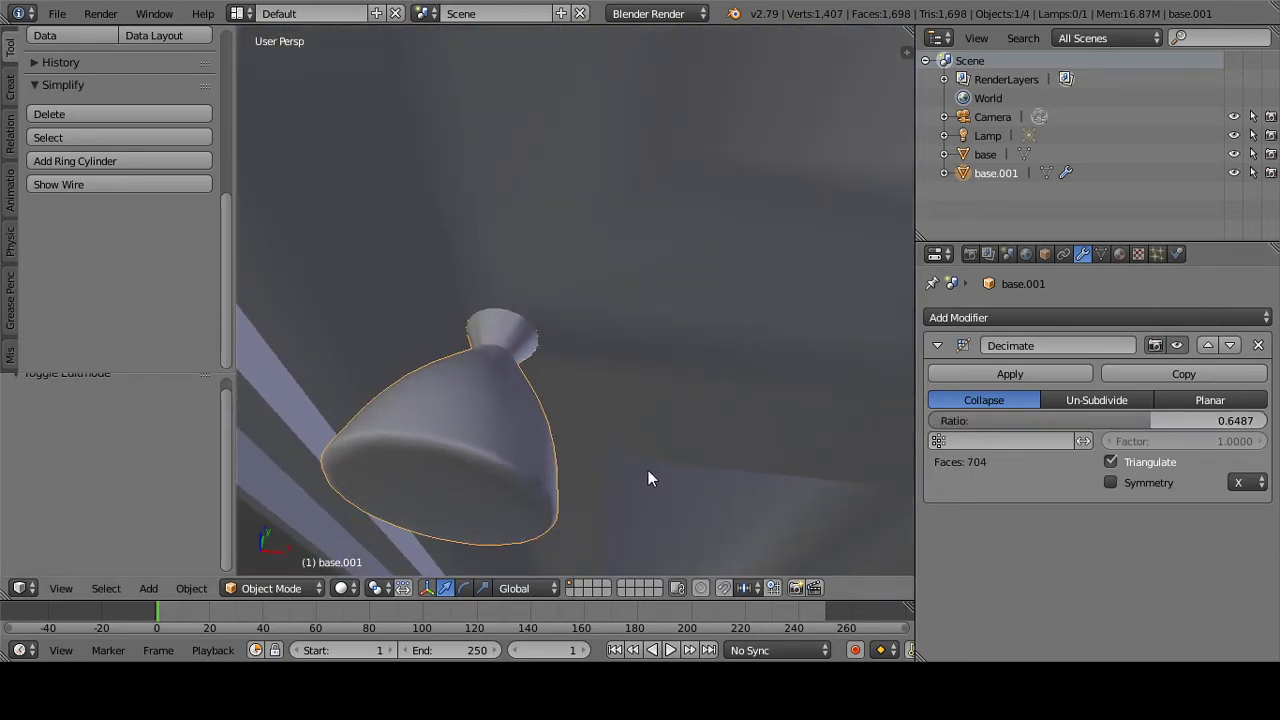
mouse_move(760, 470)
middle_mouse_down()
mouse_move(706, 480)
mouse_move(743, 443)
mouse_move(702, 466)
mouse_move(660, 462)
middle_mouse_up()
left_click(341, 588)
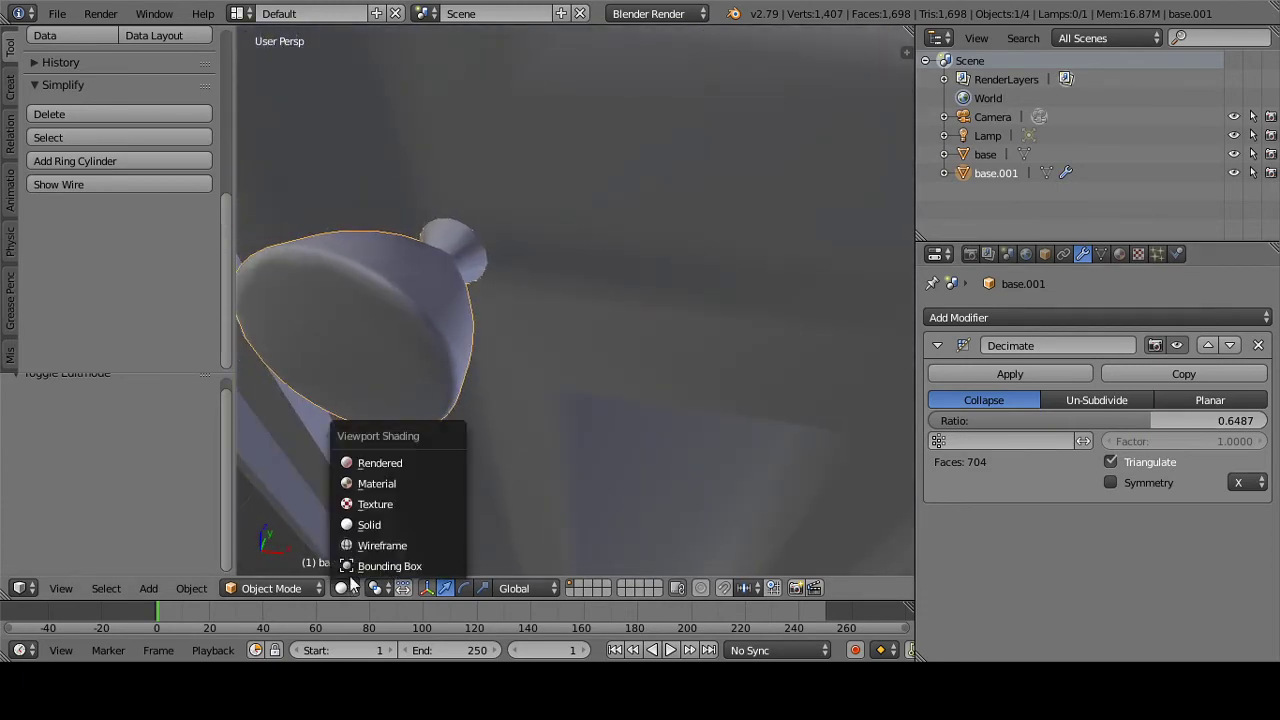
left_click(390, 545)
middle_click_drag(411, 518, 700, 456)
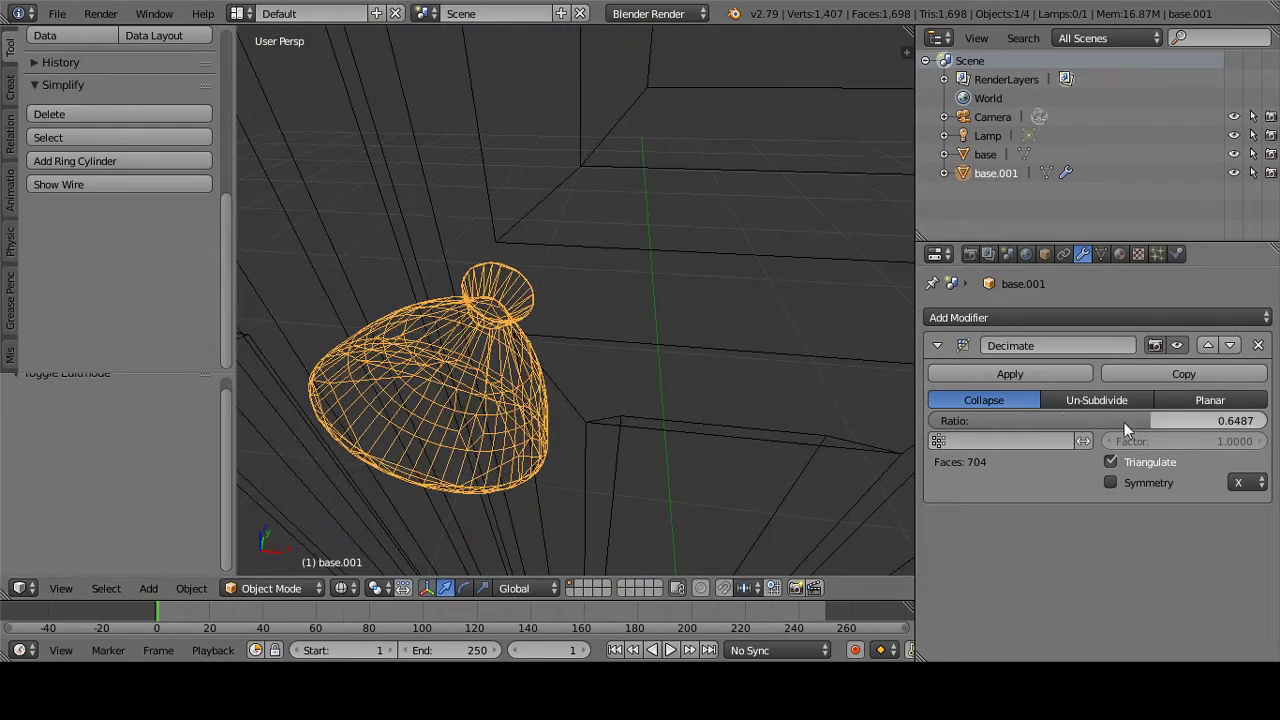
Step: Lower the doorknob's Decimate ratio to 0.4306 and set the viewport shading to Solid to check the surface
left_click_drag(1124, 422, 1049, 422)
left_click(341, 588)
left_click(365, 523)
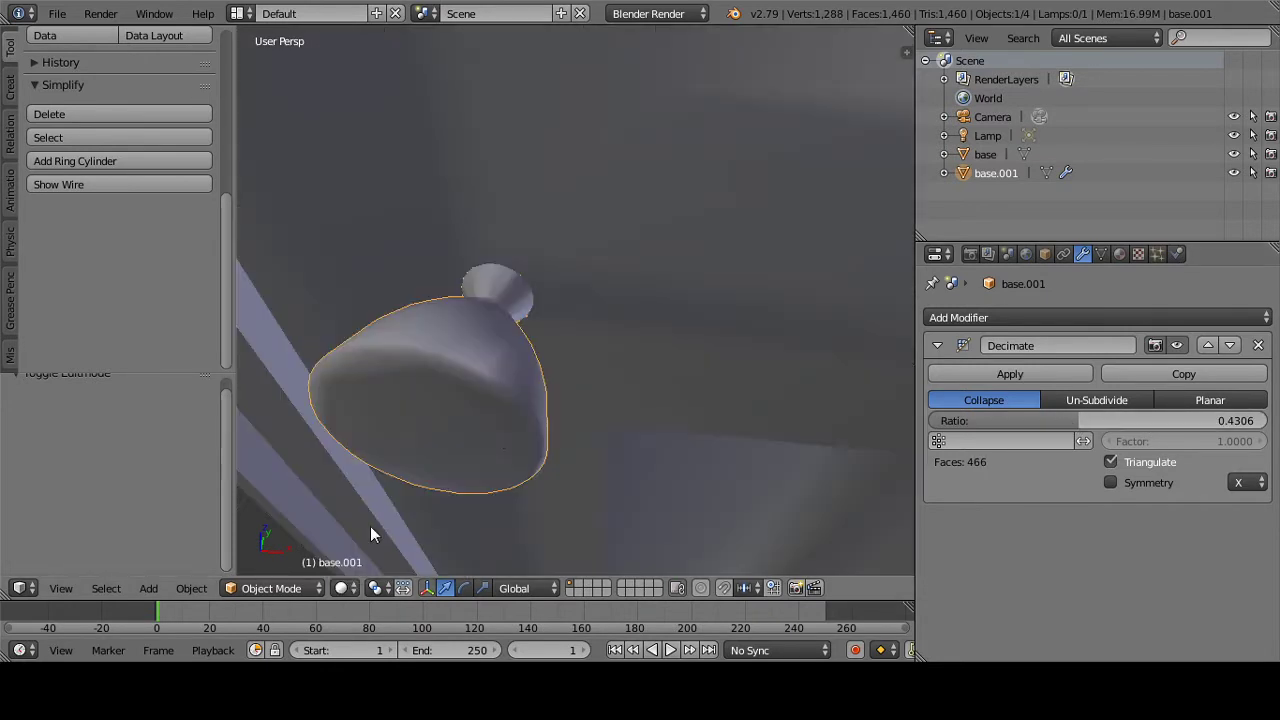
mouse_move(370, 526)
middle_mouse_down()
mouse_move(505, 411)
mouse_move(545, 418)
mouse_move(600, 400)
mouse_move(583, 374)
mouse_move(668, 405)
middle_mouse_up()
Step: Fine-tune the doorknob's Decimate ratio to 0.4193 and apply the modifier
left_click_drag(1082, 419, 1078, 419)
middle_click_drag(740, 300, 789, 486)
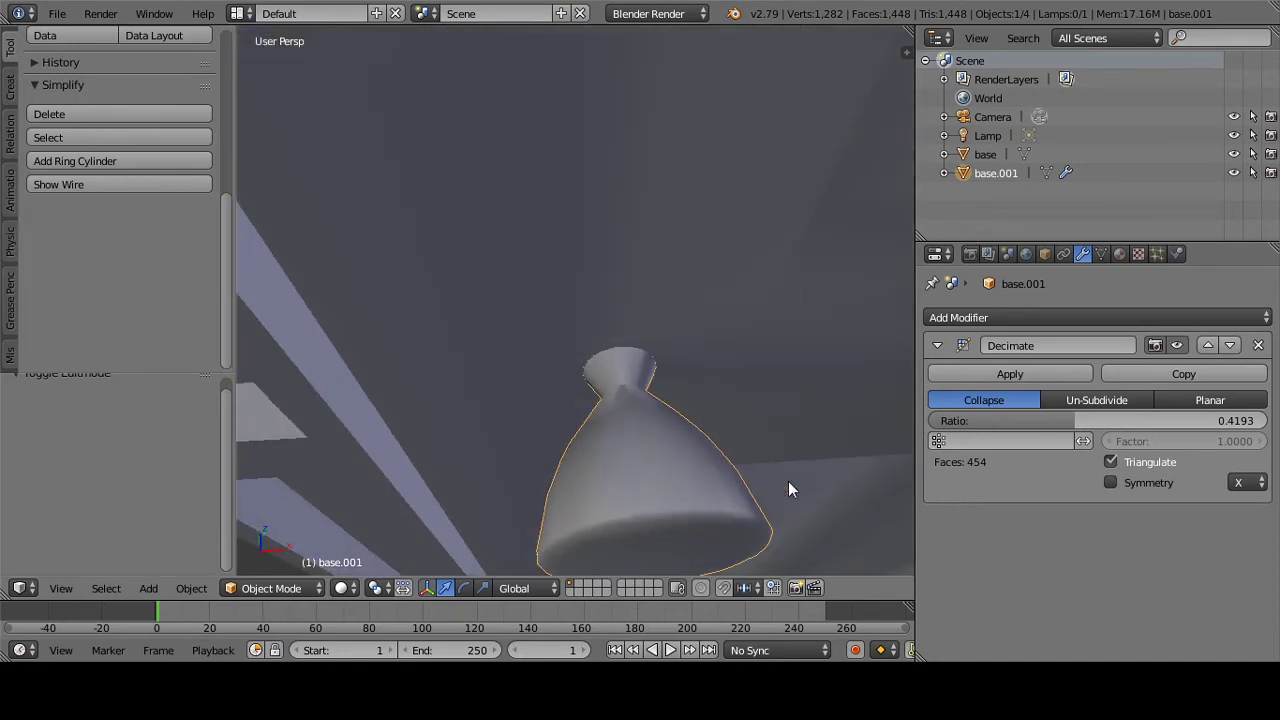
left_click(1020, 375)
Step: Examine the decimated doorknob's topology in Edit Mode and return it to Object Mode
left_click(305, 588)
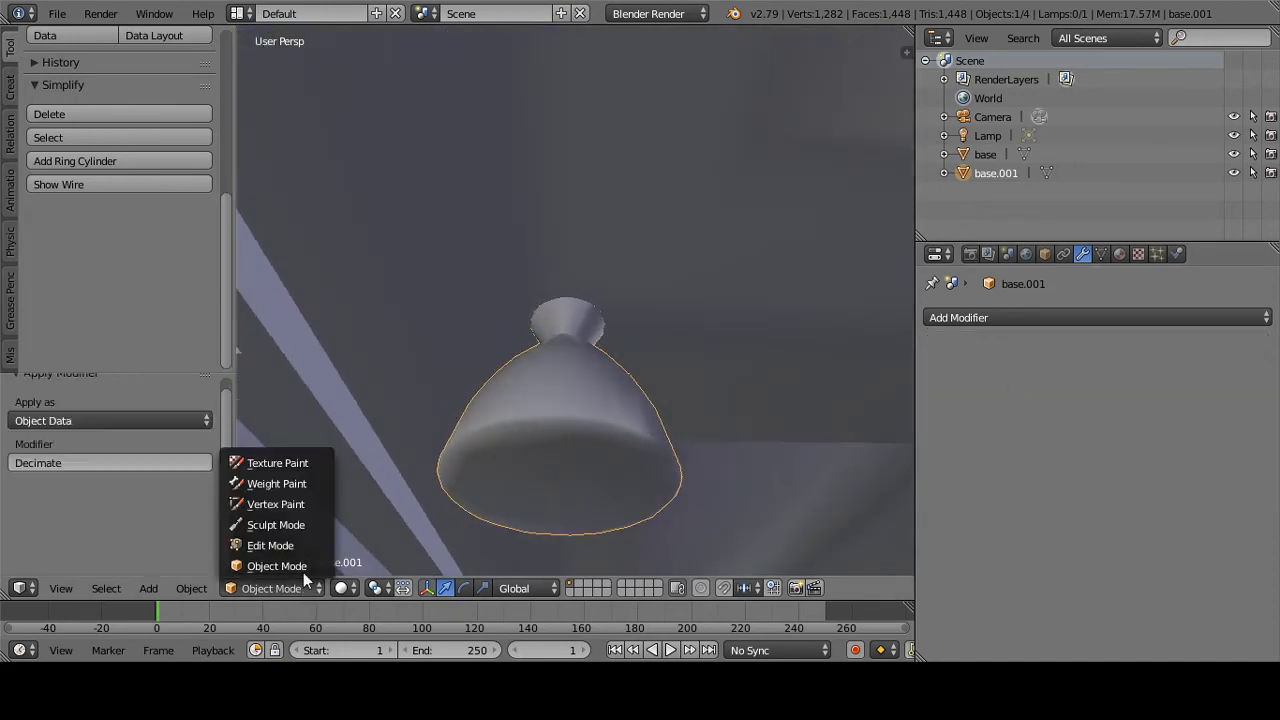
left_click(277, 543)
mouse_move(489, 449)
middle_mouse_down()
mouse_move(531, 451)
mouse_move(434, 451)
mouse_move(467, 437)
middle_mouse_up()
left_click(285, 588)
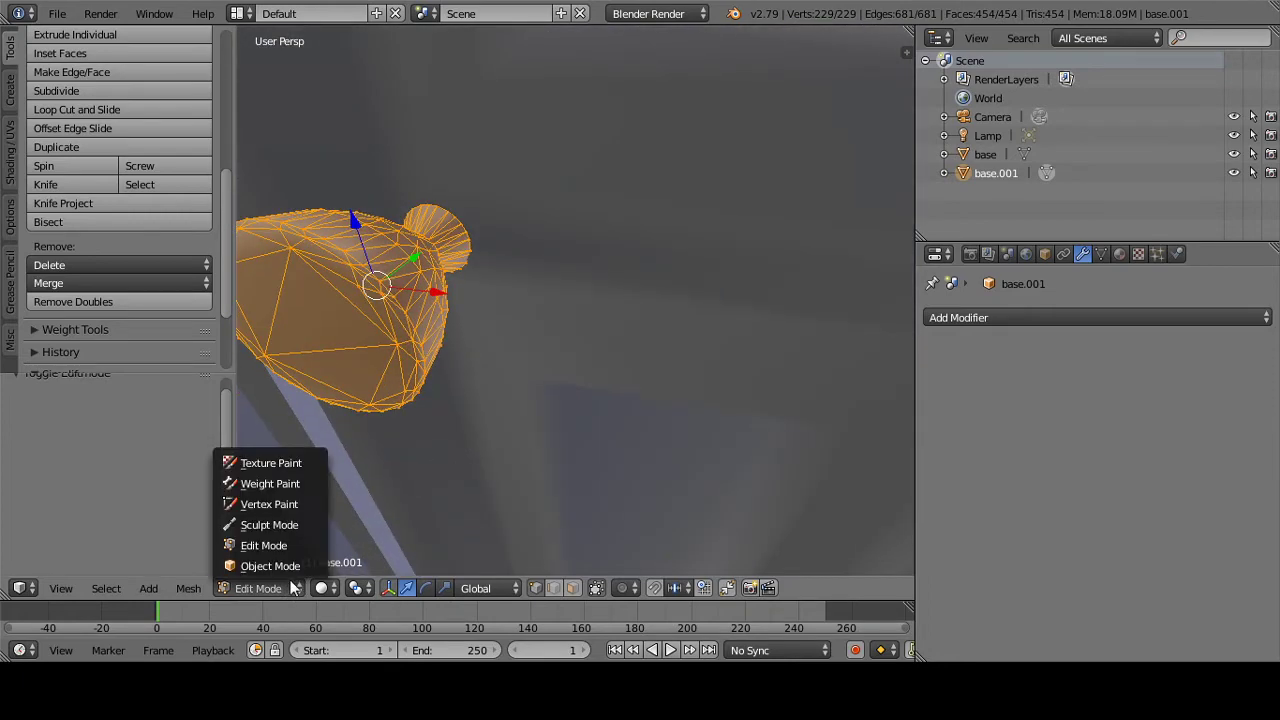
left_click(295, 567)
mouse_move(301, 566)
middle_mouse_down()
mouse_move(477, 428)
mouse_move(569, 426)
middle_mouse_up()
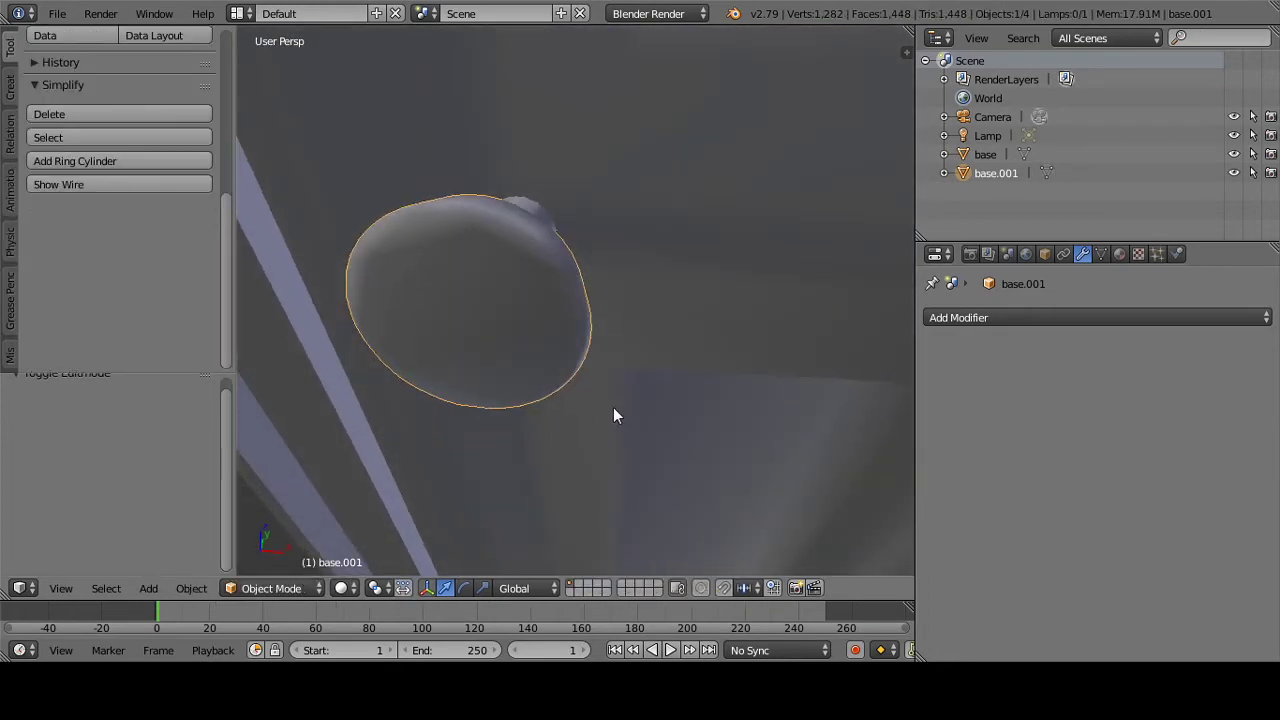
Step: Select the doorknob together with the door, keeping the door active, and join them into one object
scroll(704, 226, "down", 11)
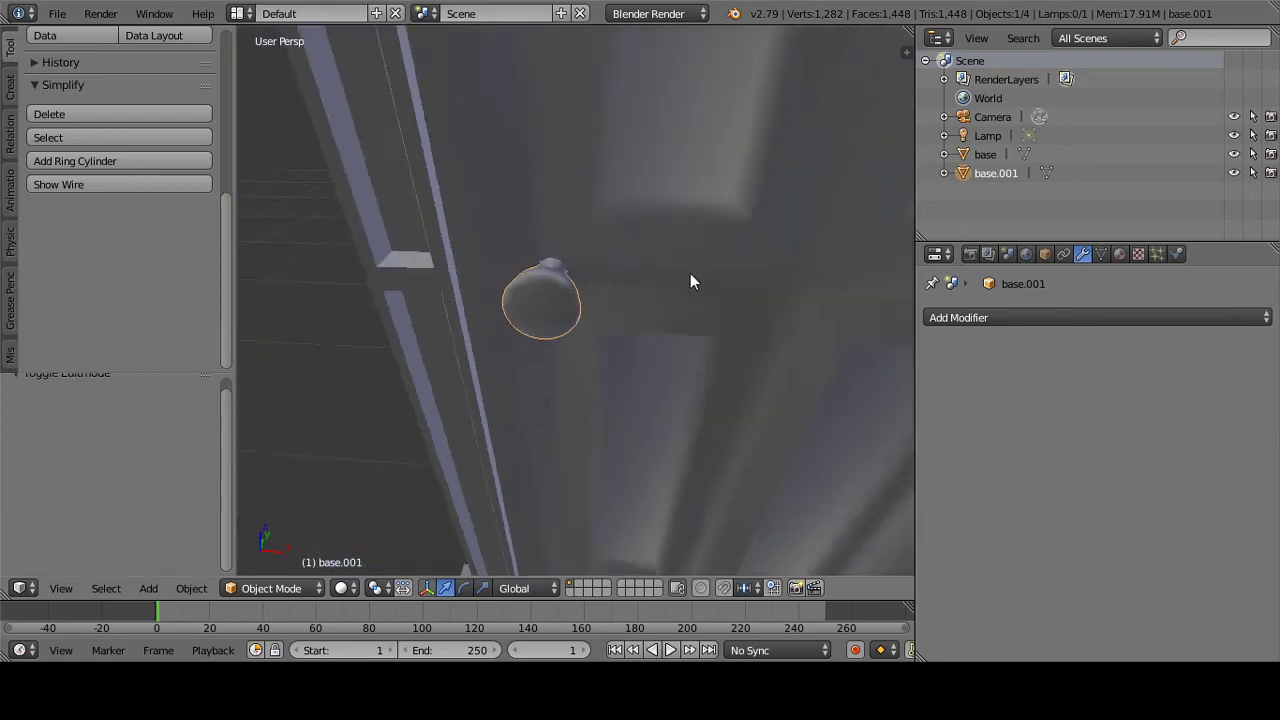
middle_click_drag(668, 370, 520, 318)
right_click(522, 309)
left_click(981, 174)
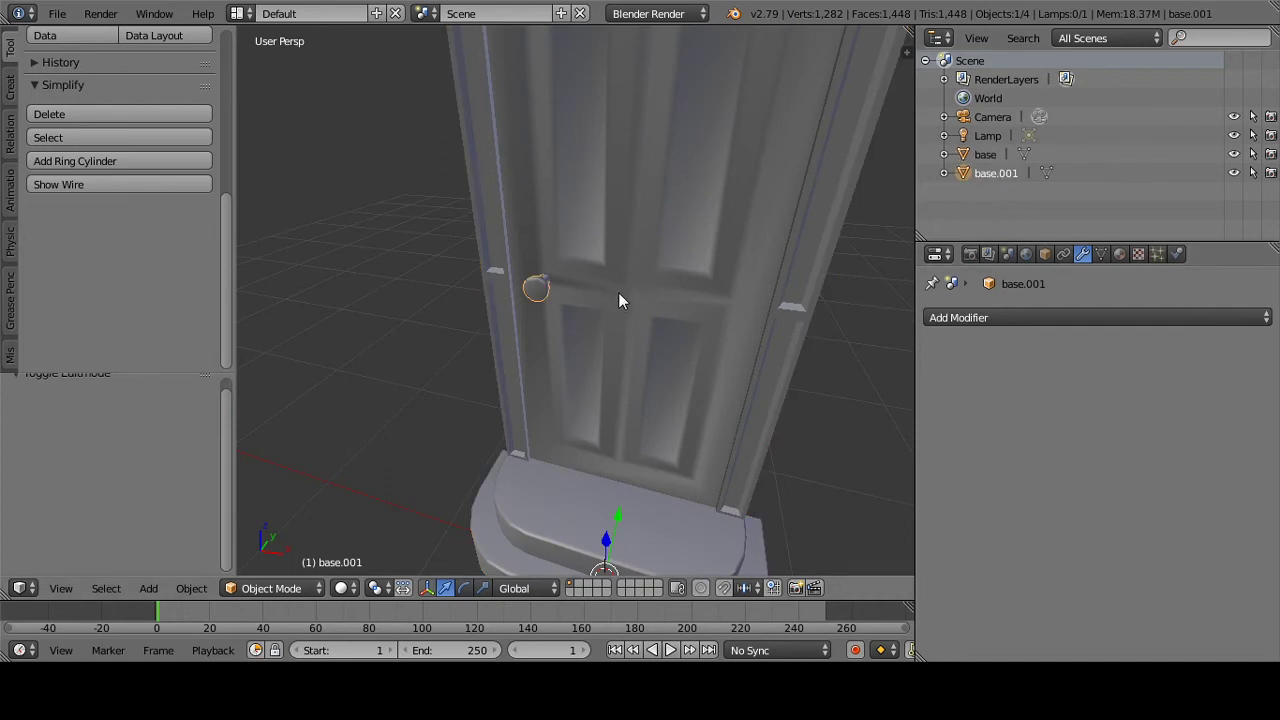
right_click(754, 268)
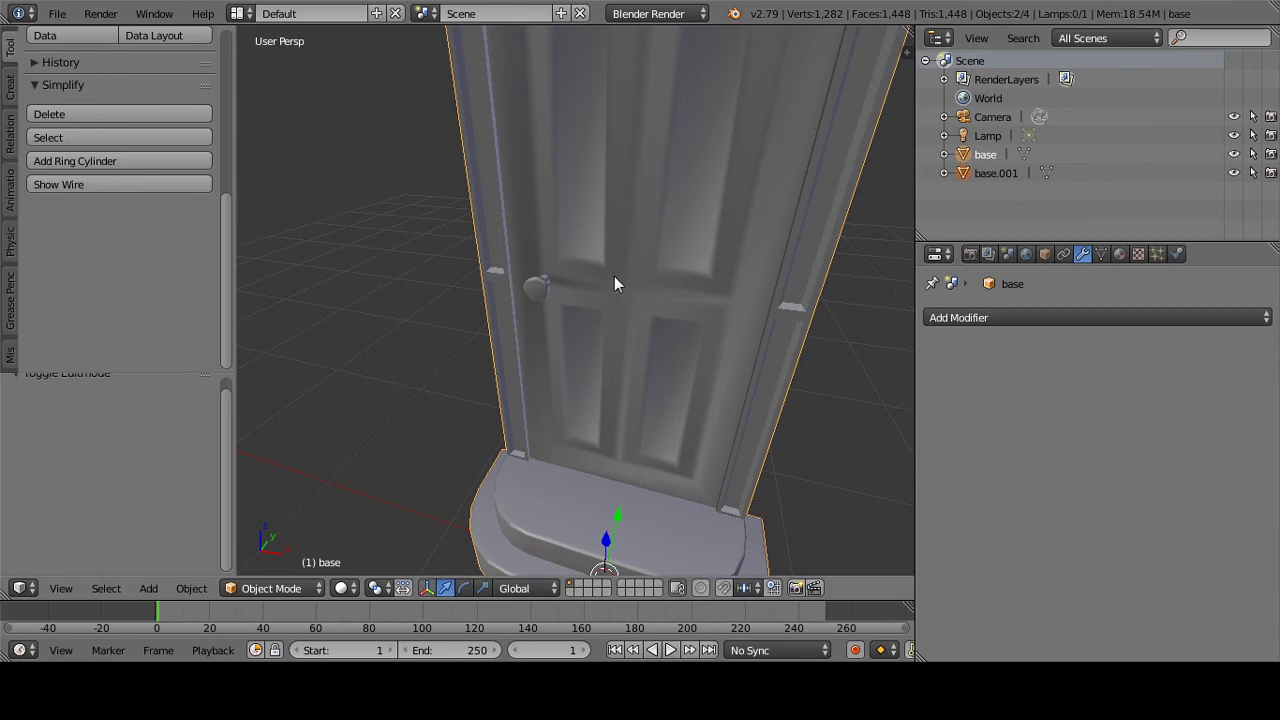
key("ctrl+j")
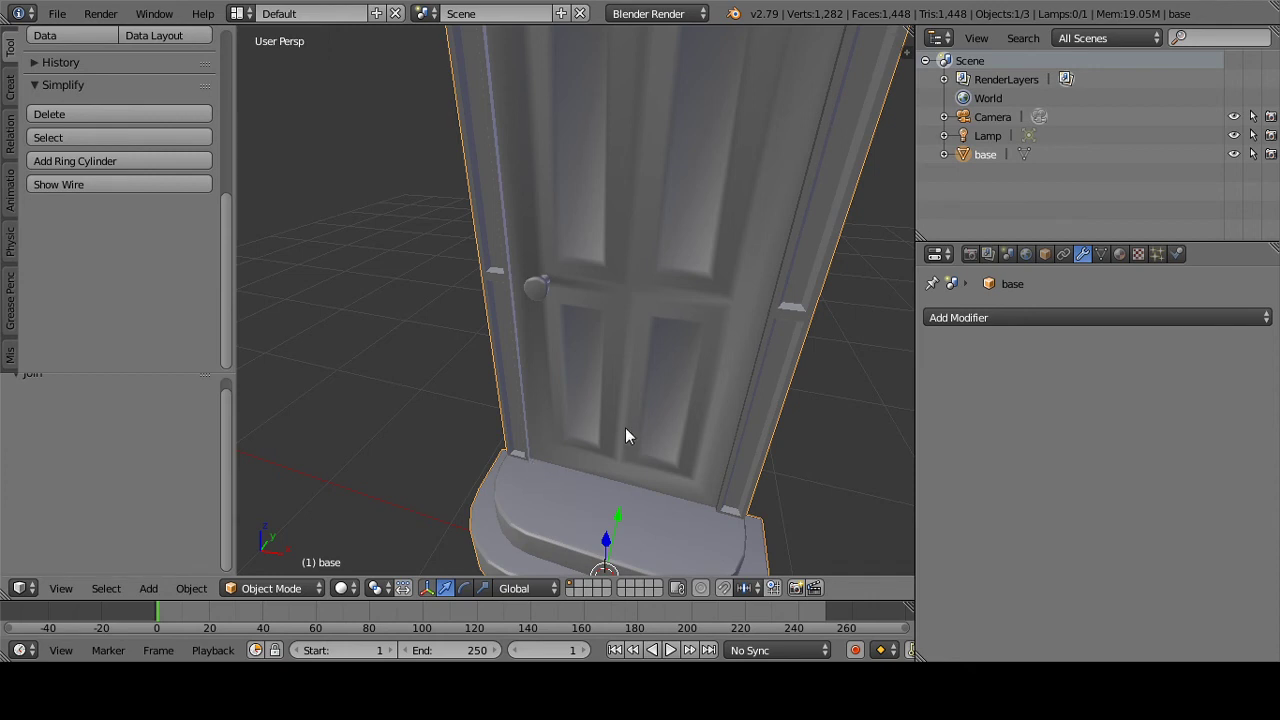
mouse_move(621, 448)
middle_mouse_down()
mouse_move(605, 446)
mouse_move(604, 464)
mouse_move(612, 434)
middle_mouse_up()
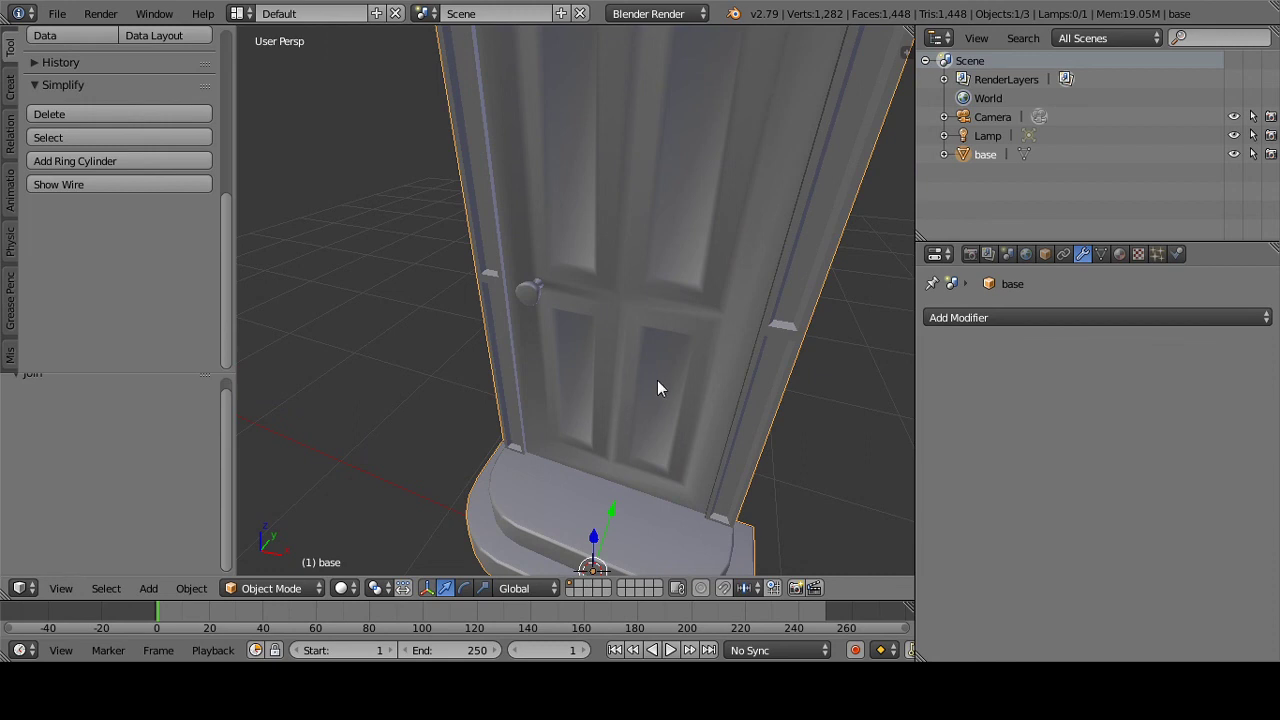
left_click(1164, 688)
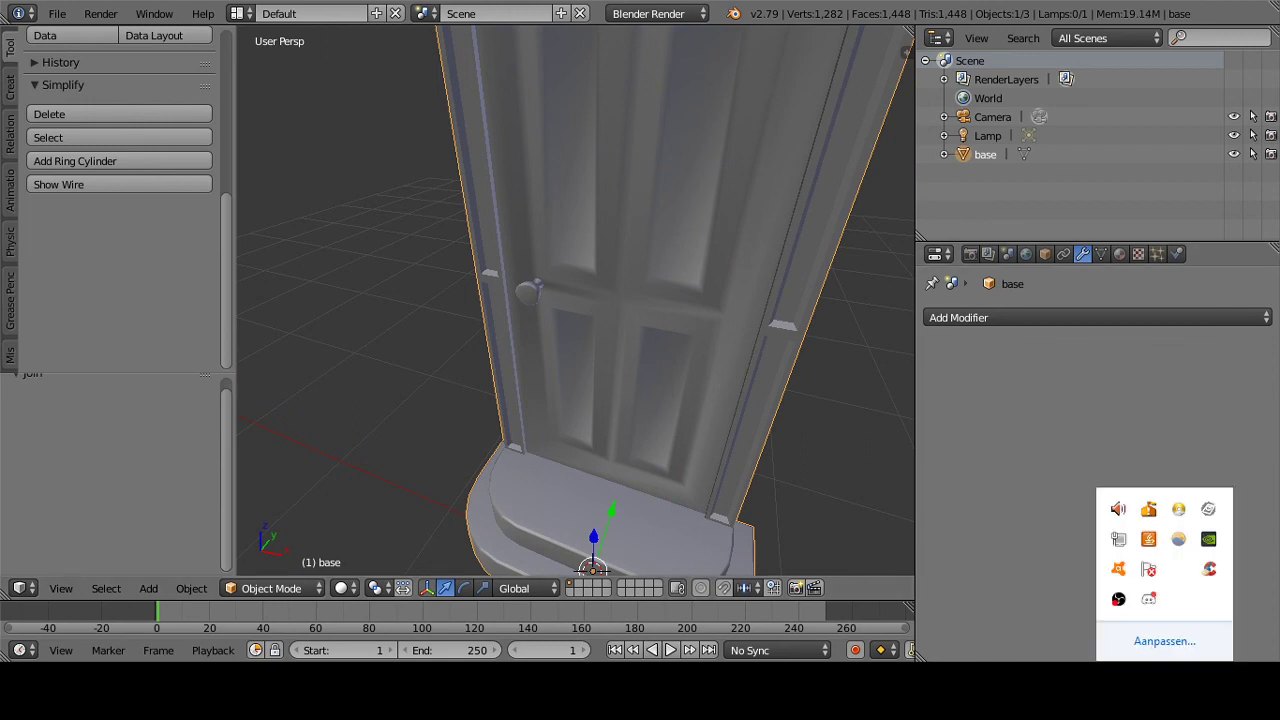